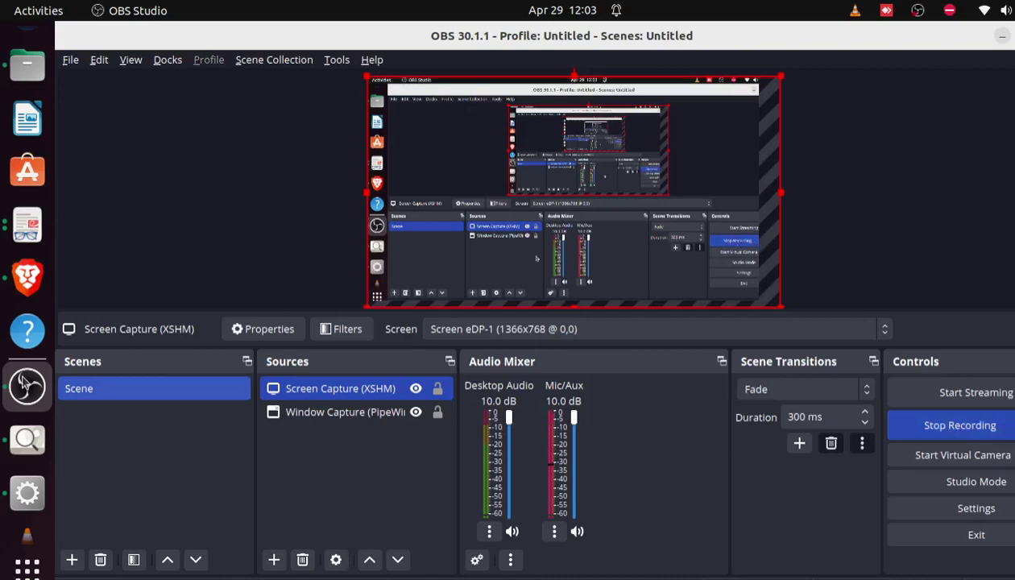
Review the handwritten amplifier specifications and the textbook's common-source amplifier in Fig. 3.4, then return to the empty Xschem schematic
click(28, 439)
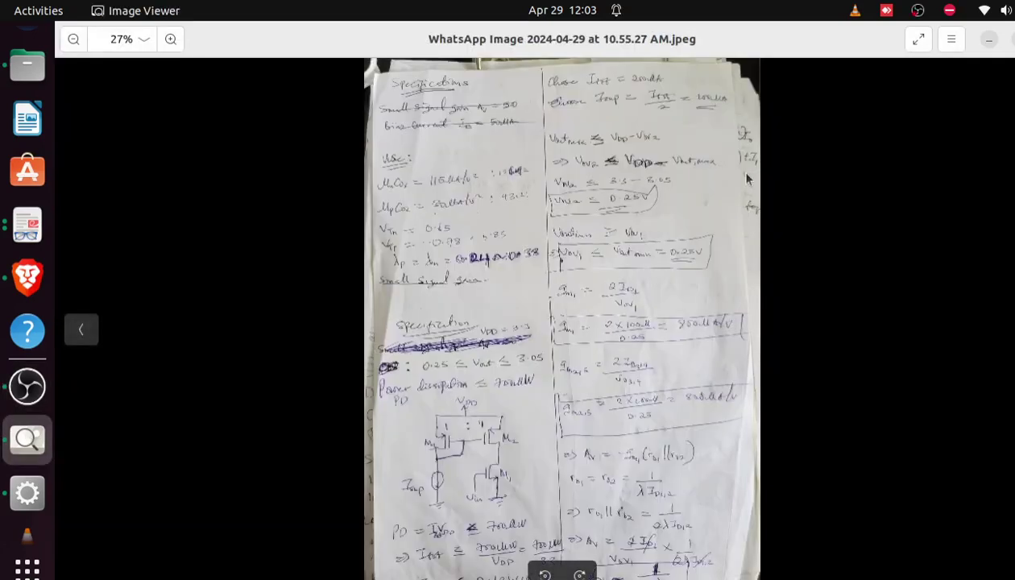
click(989, 44)
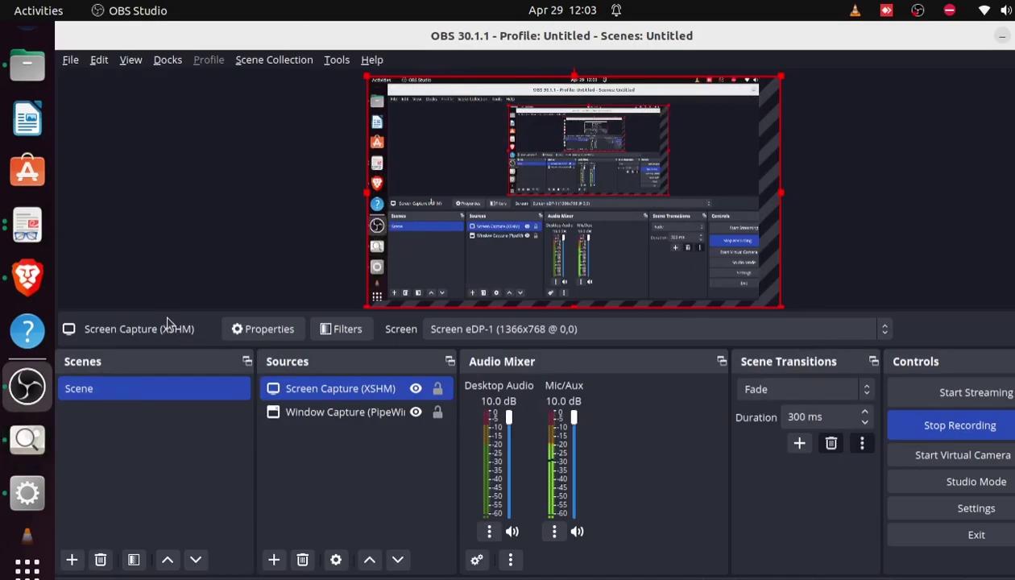
click(27, 493)
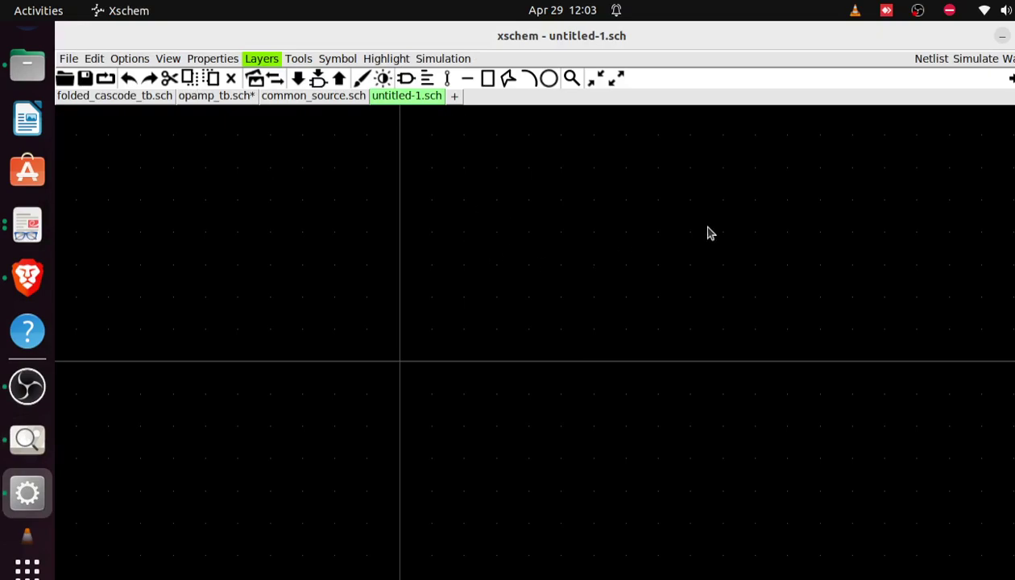
click(28, 226)
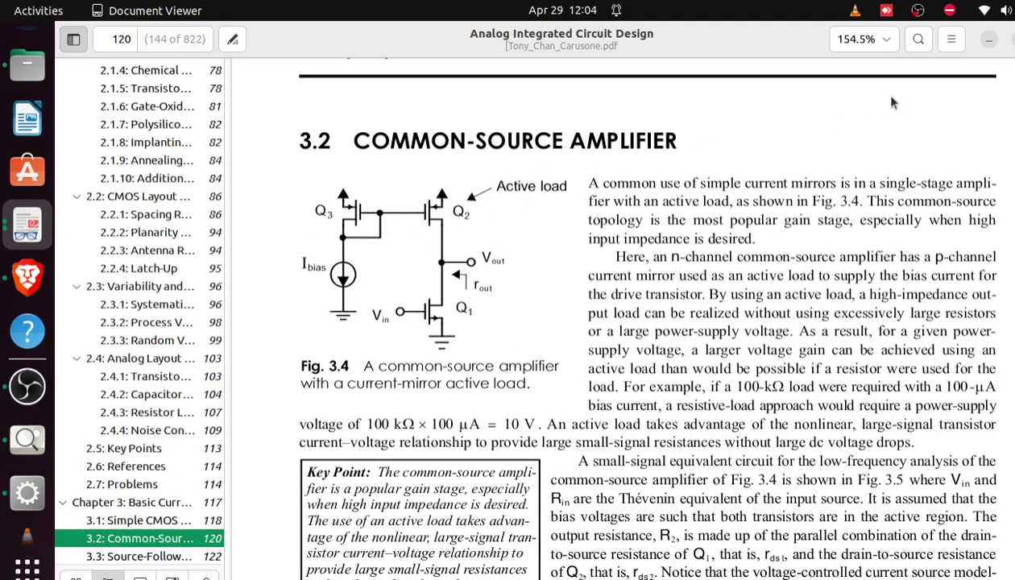
click(988, 39)
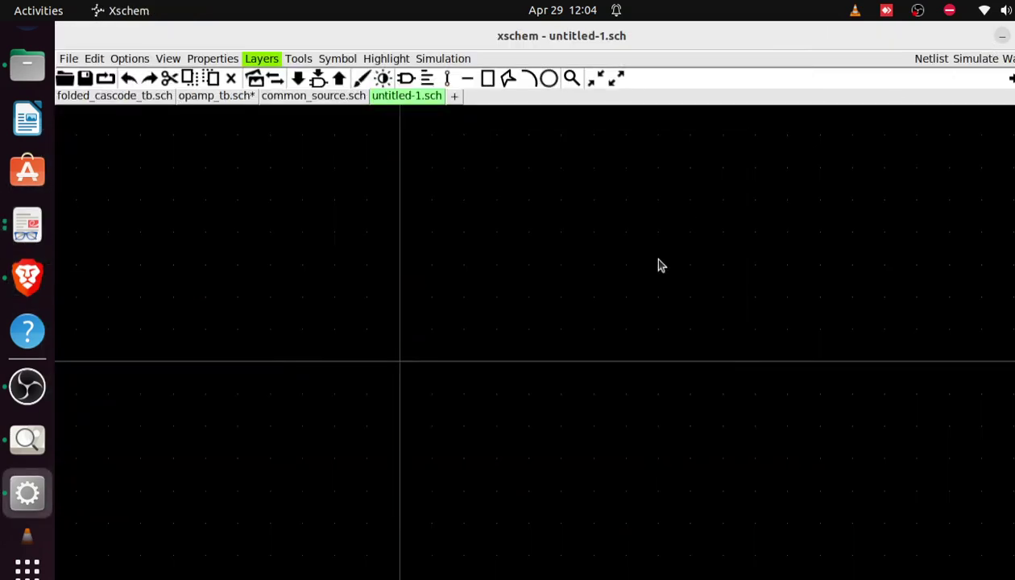
click(435, 58)
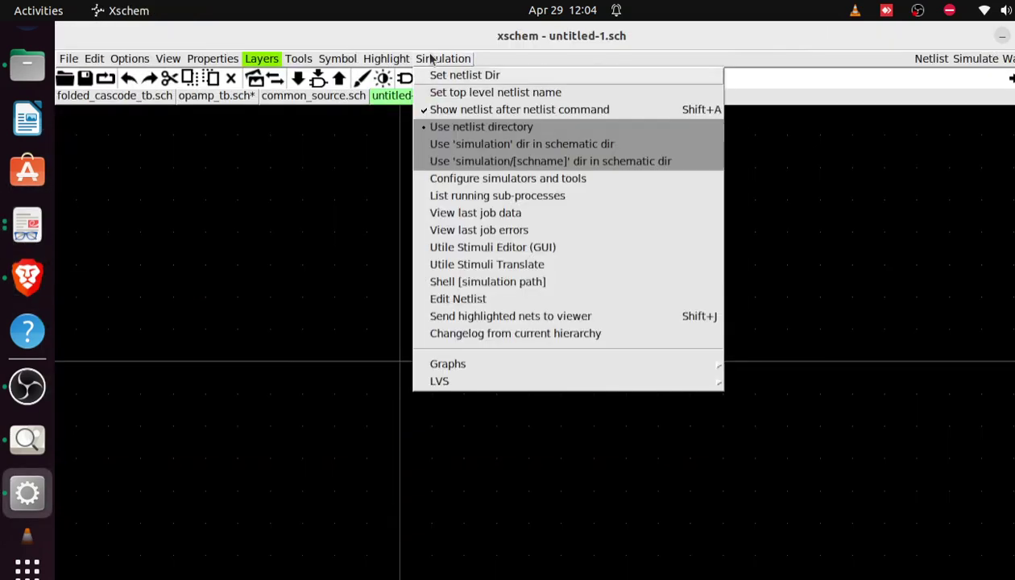
click(338, 60)
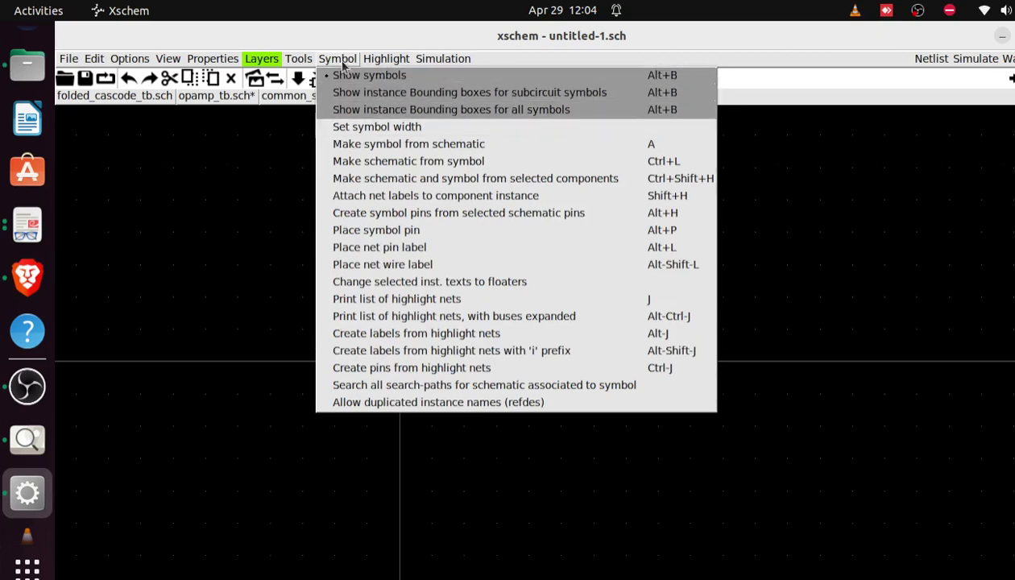
click(297, 63)
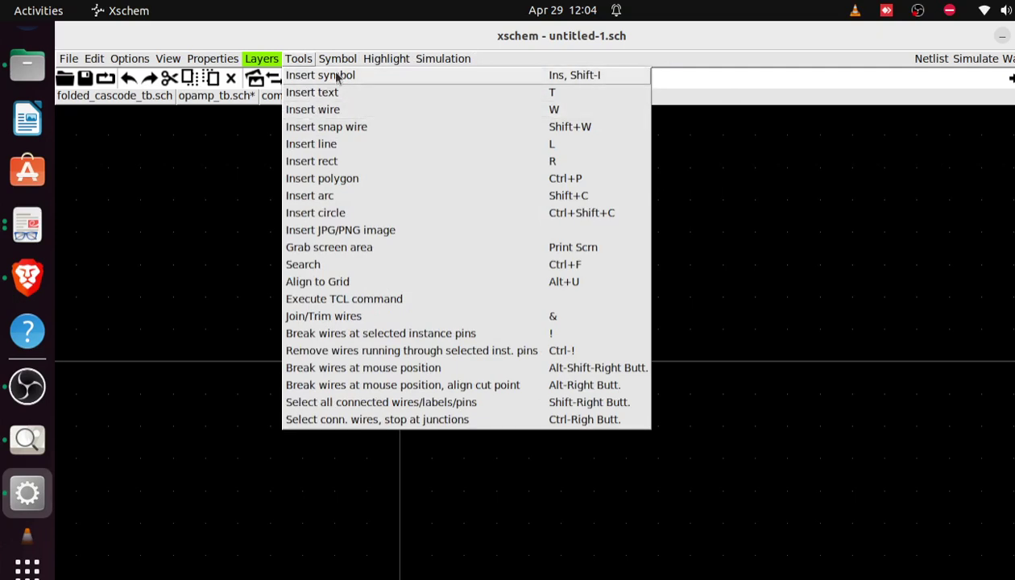
click(826, 256)
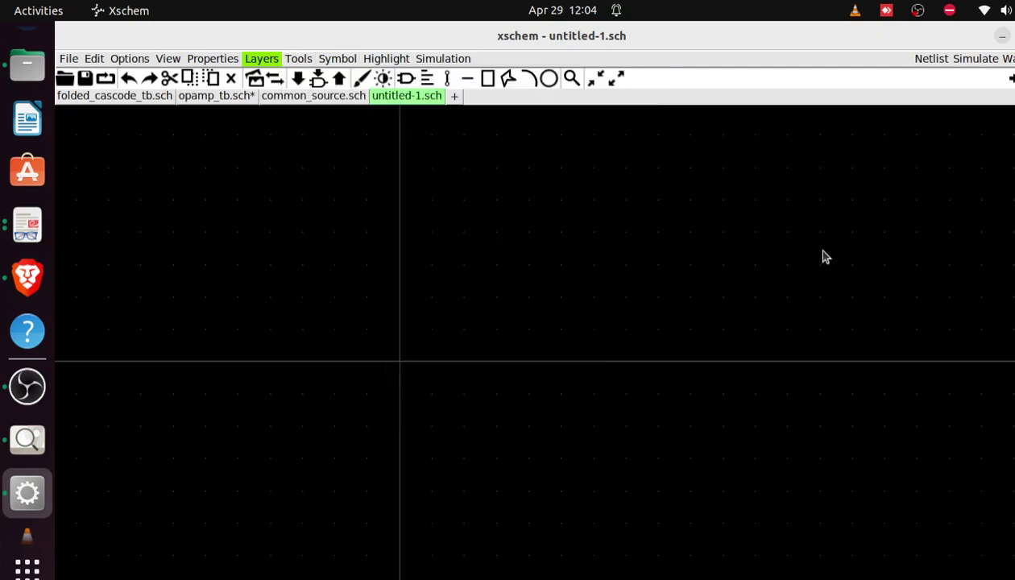
Start inserting a symbol, clear the *.sym filter and open the symbols folder of the gf180mcuC xschem library
key(Insert)
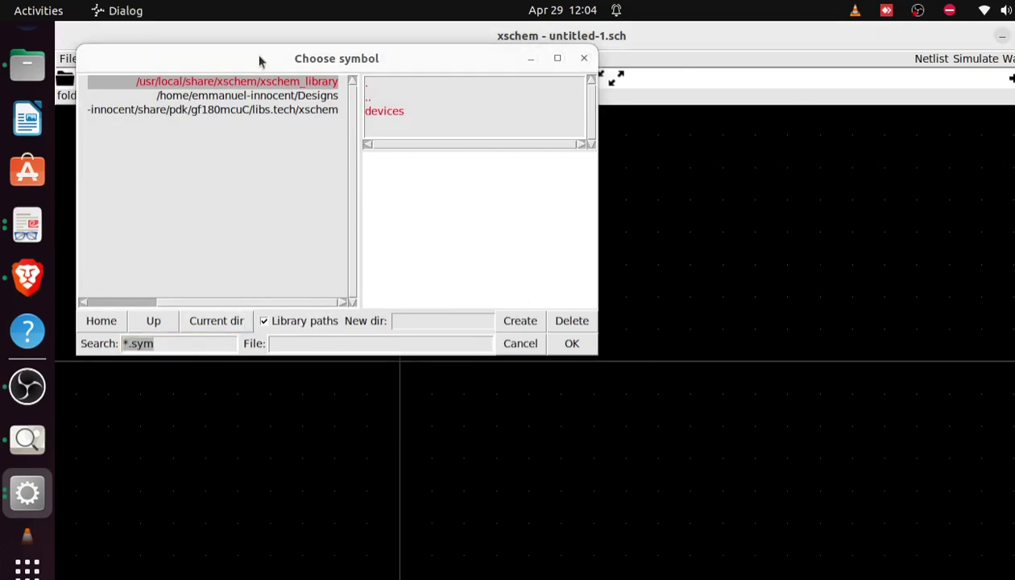
click(255, 109)
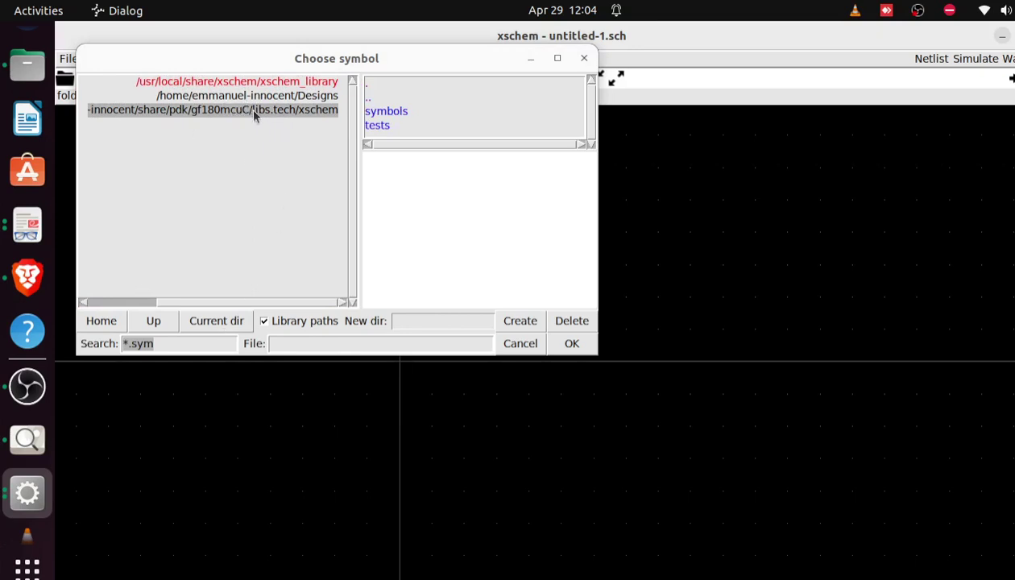
click(173, 344)
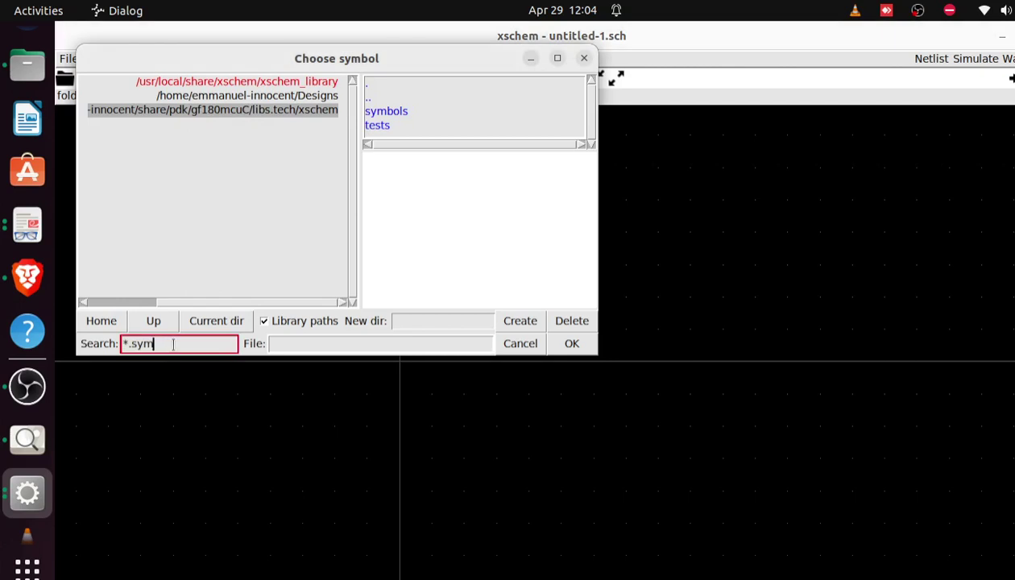
key(BackSpace)
key(BackSpace)
key(BackSpace)
key(BackSpace)
key(BackSpace)
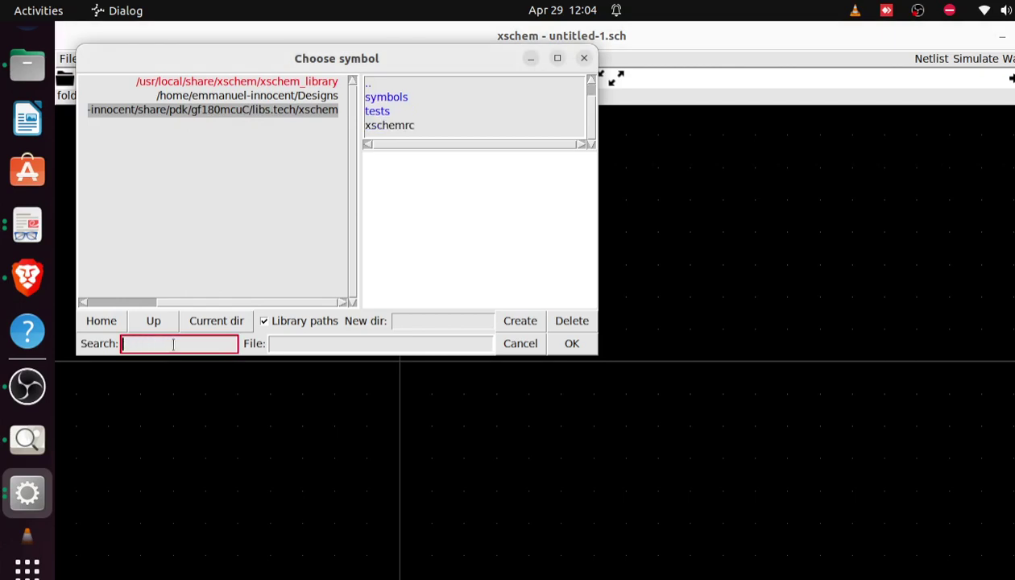
double_click(389, 97)
Find nfet_03v3.sym with the filter "nfe" and place it just below the horizontal axis, to the right of the origin
click(175, 344)
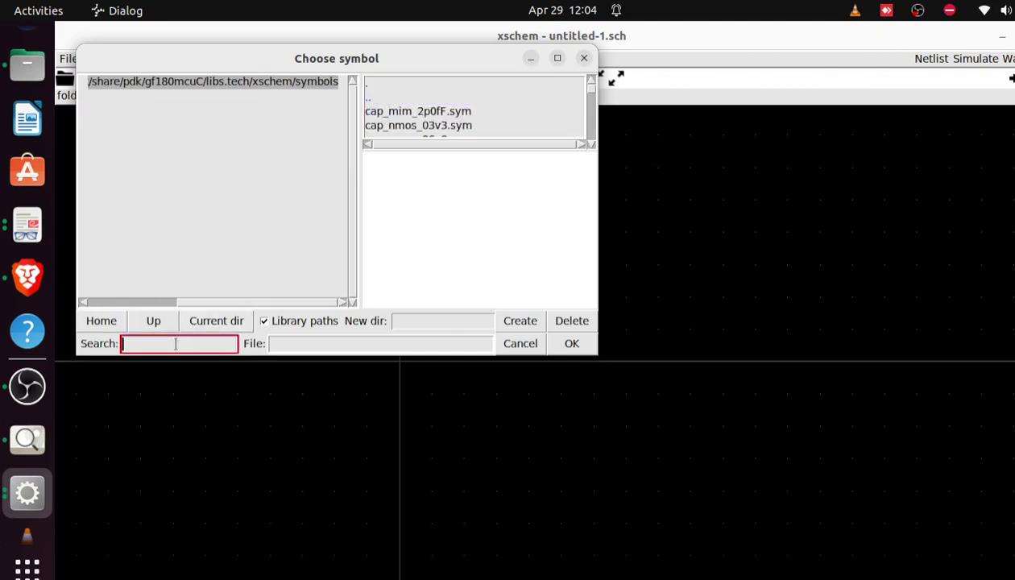
text(nft)
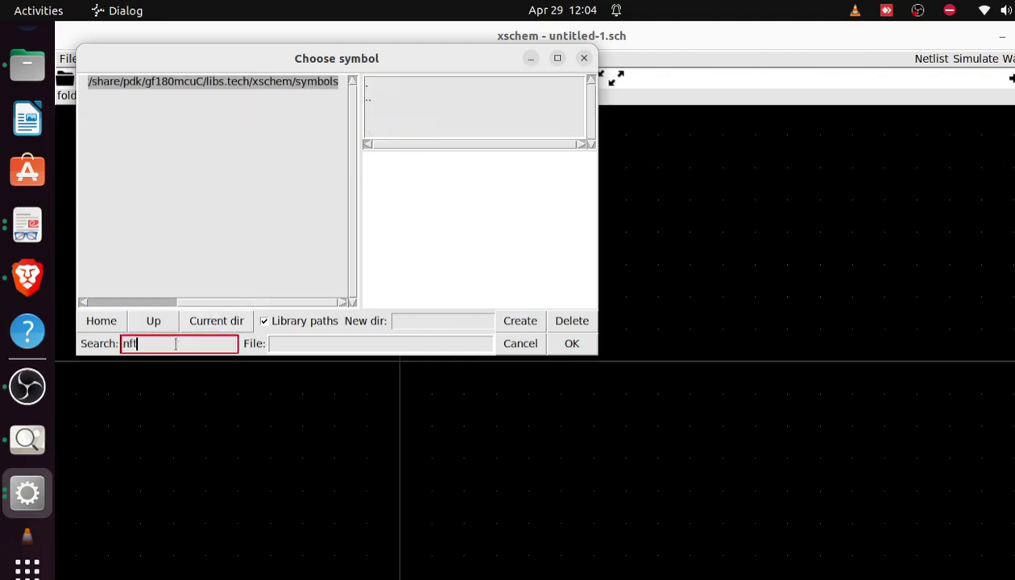
key(BackSpace)
text(e)
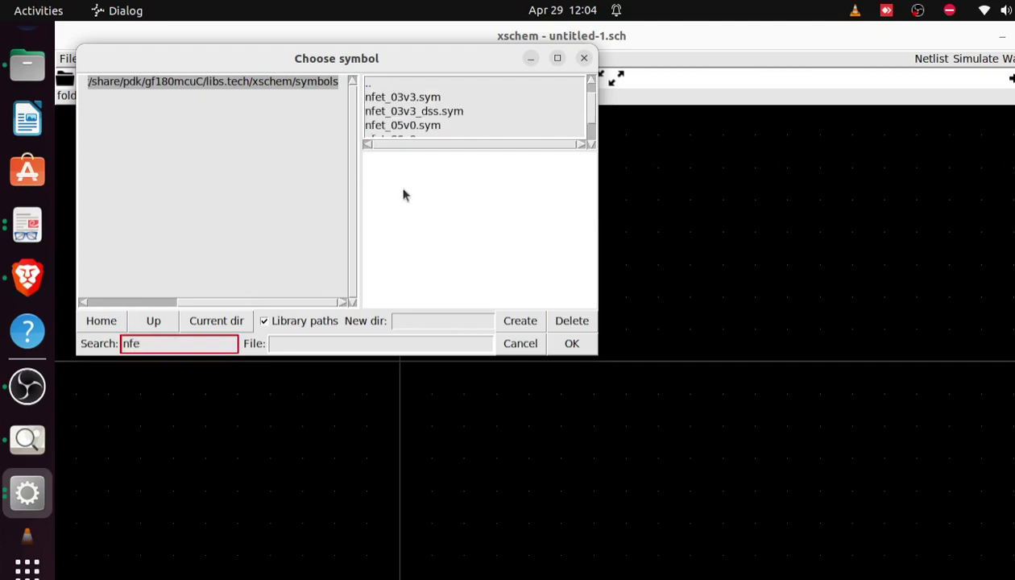
click(419, 98)
click(571, 343)
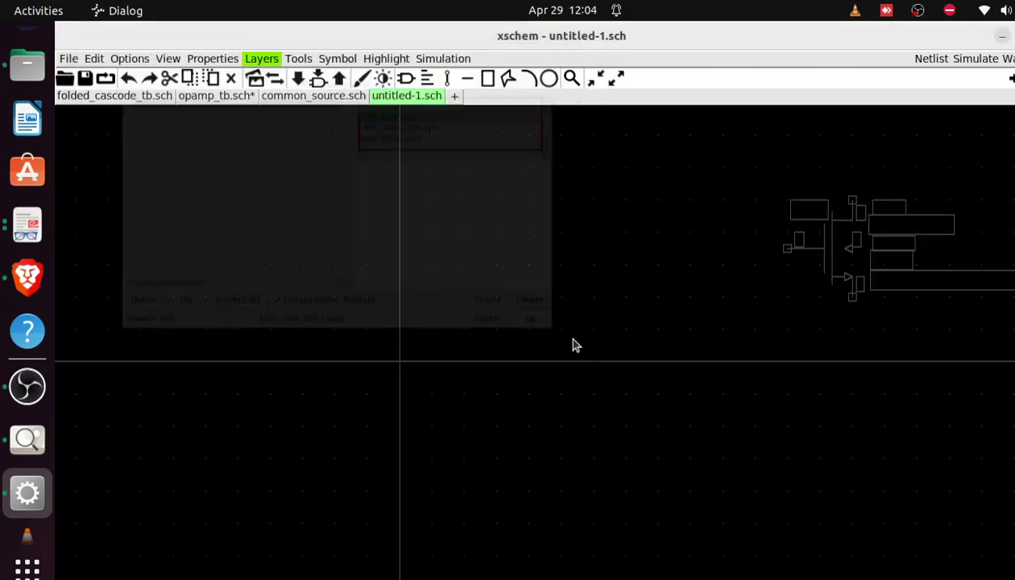
click(549, 434)
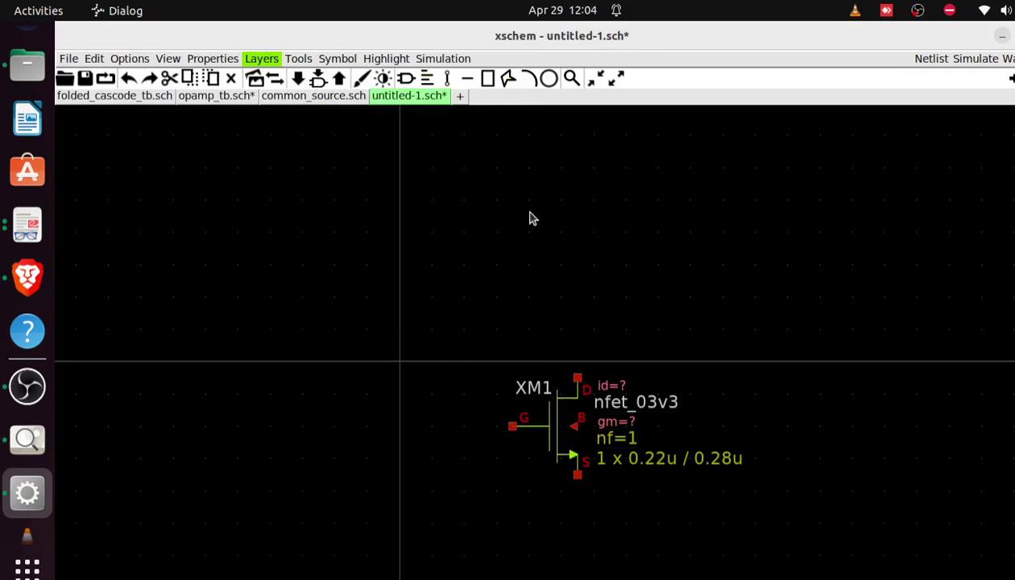
Insert the pfet_03v3.sym symbol, found with the filter "pfe", directly above the nfet transistor
key(Insert)
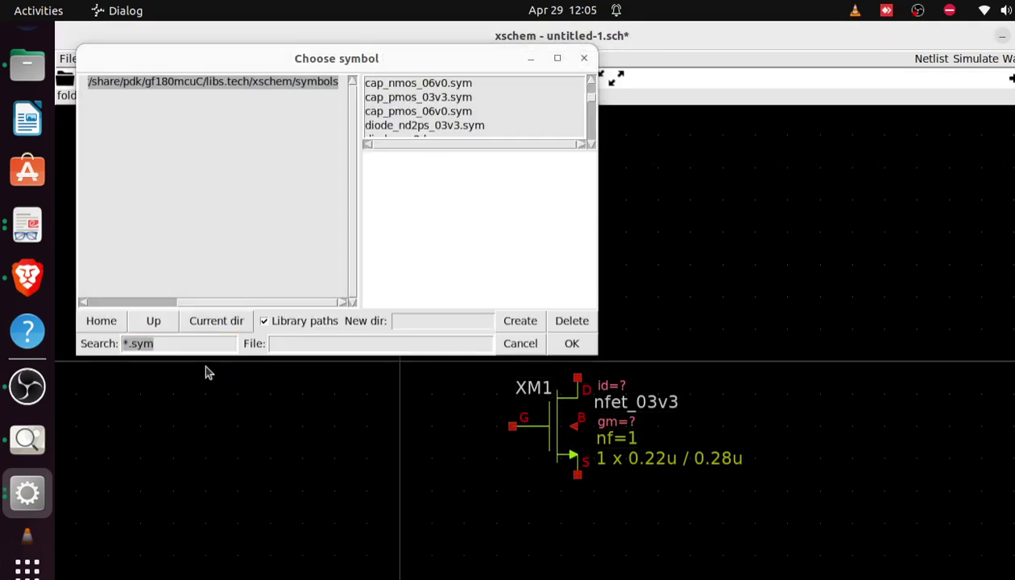
click(189, 344)
key(BackSpace)
key(BackSpace)
key(BackSpace)
key(BackSpace)
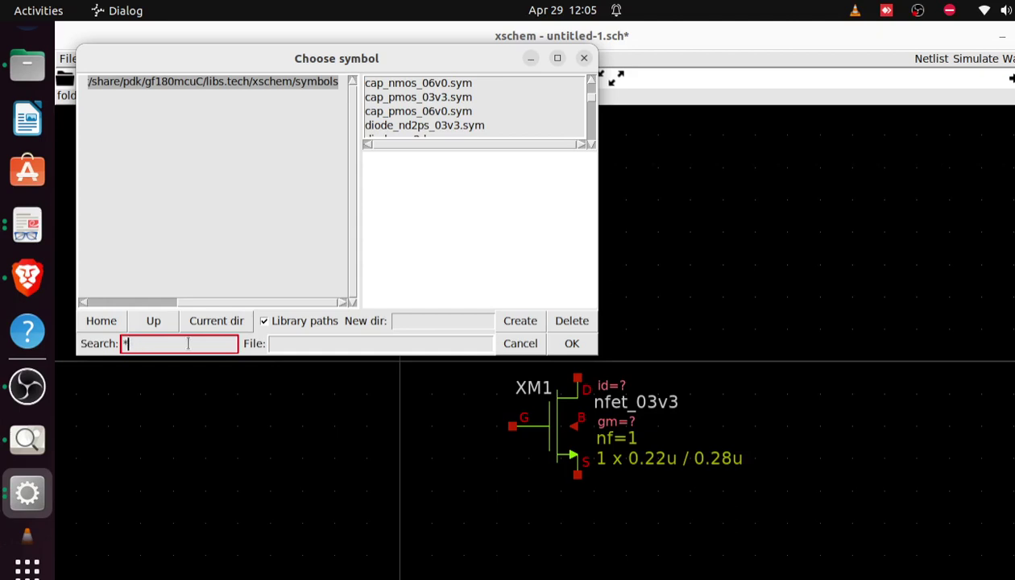
text(pfe)
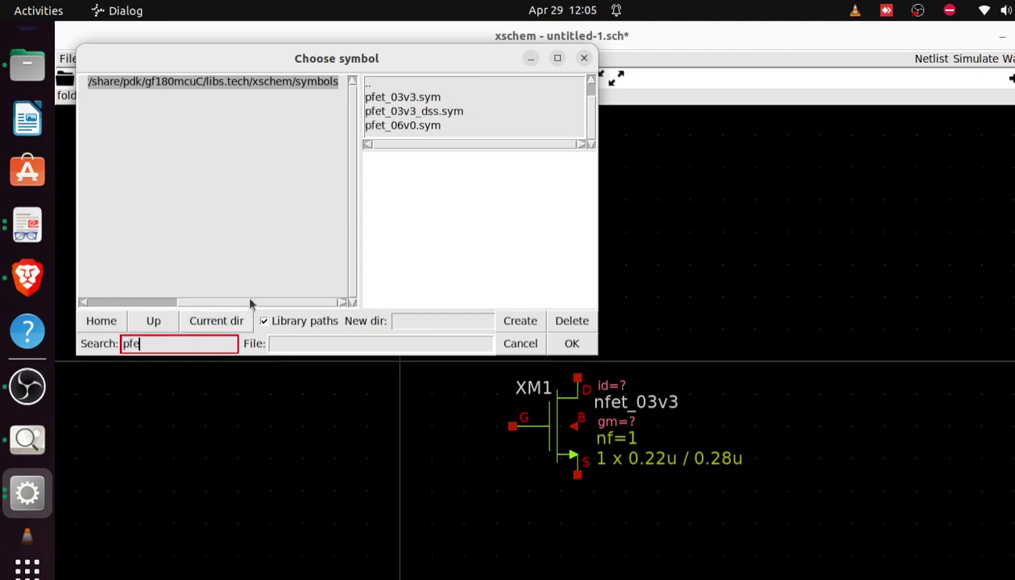
click(418, 98)
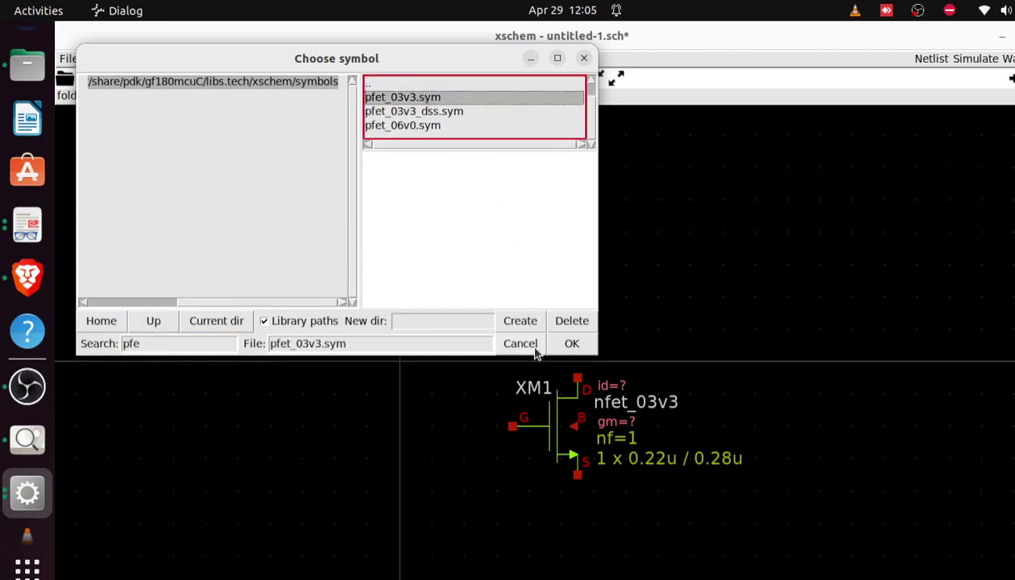
click(572, 343)
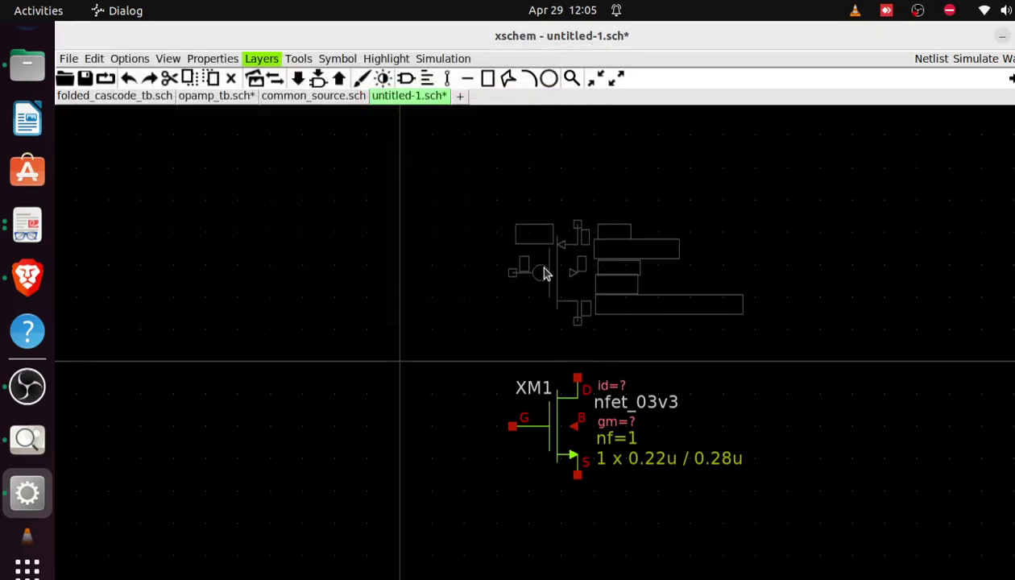
click(545, 265)
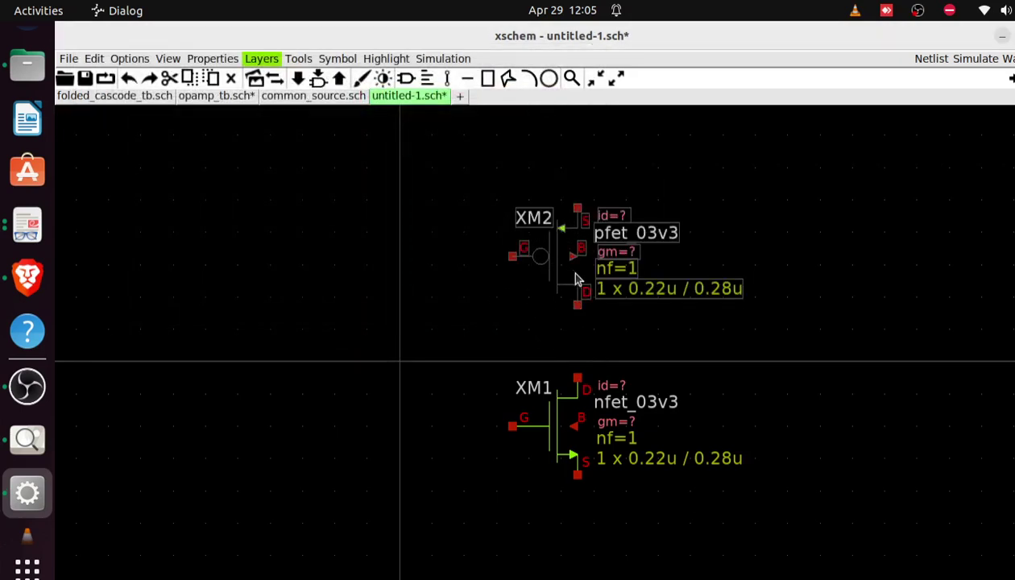
click(766, 254)
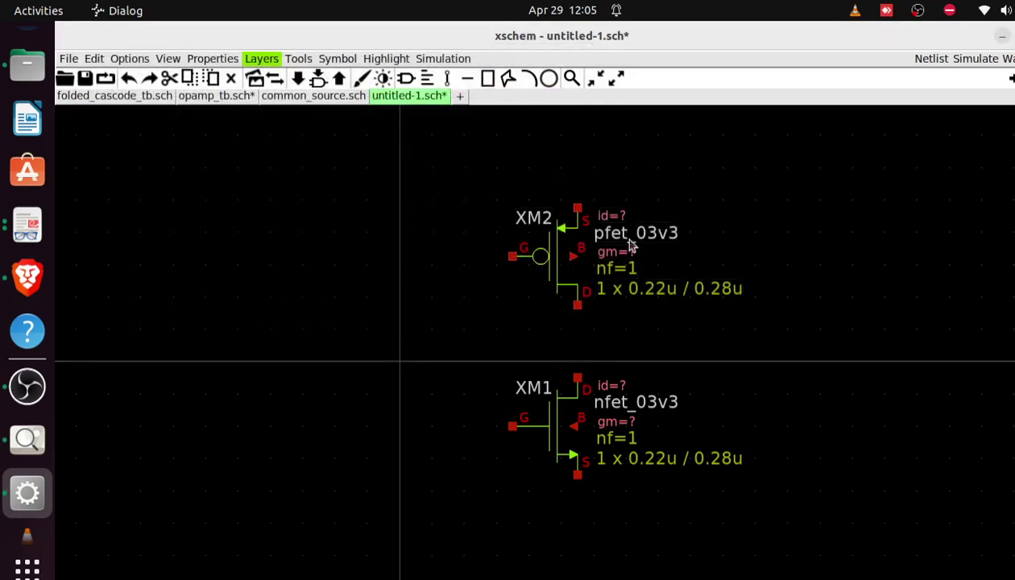
Copy the pfet_03v3 transistor and place the duplicate to its left at the same height
click(543, 261)
click(456, 333)
click(560, 262)
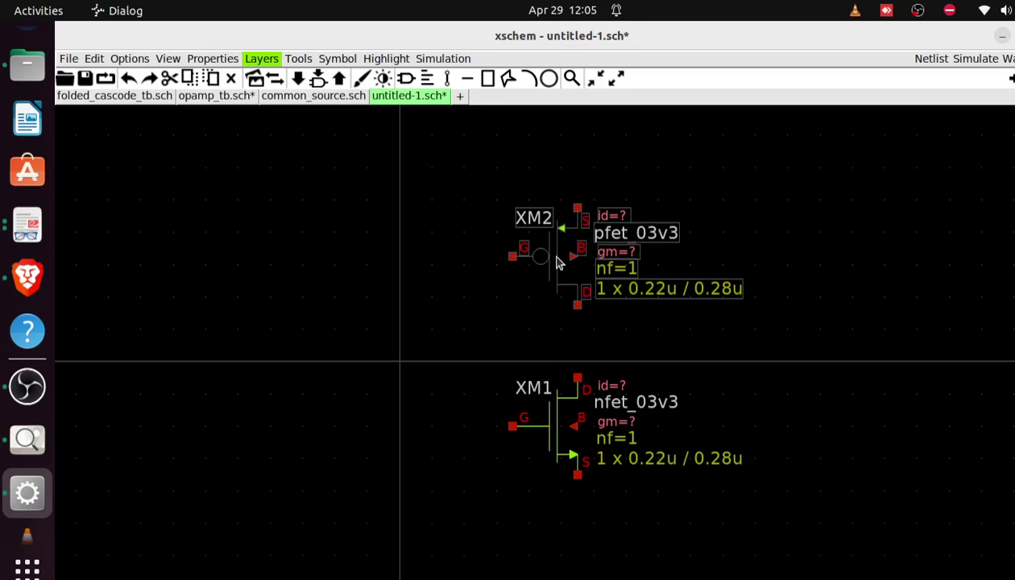
key(c)
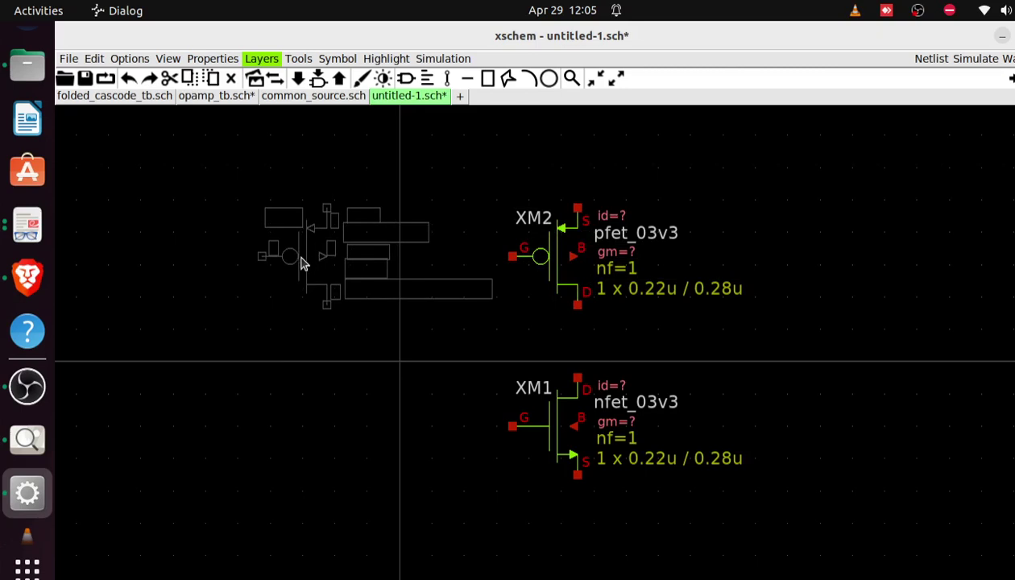
click(302, 262)
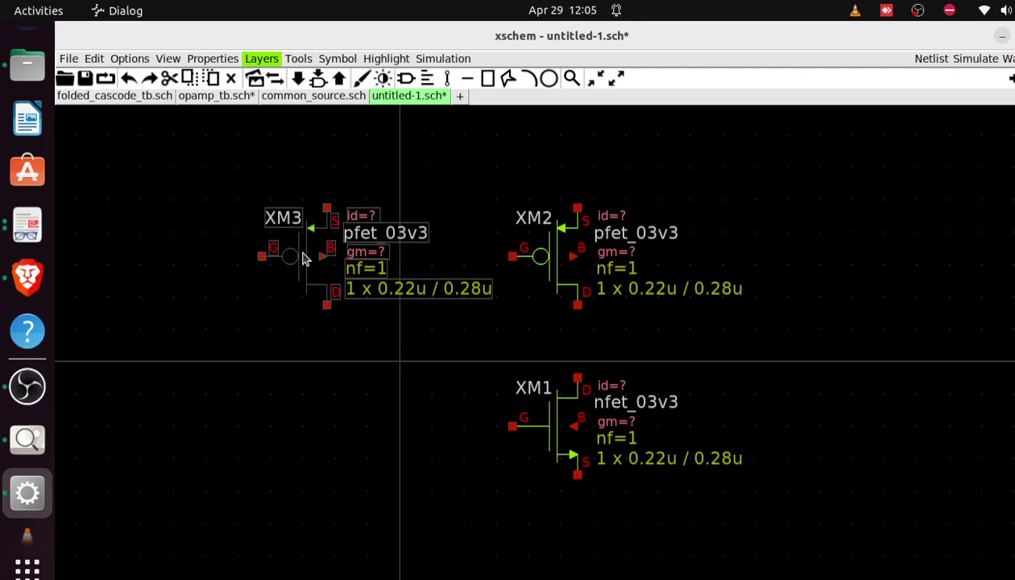
Check the orientation of Q3 in the textbook's Fig. 3.4 and try rotating the copied pfet to match it
click(27, 225)
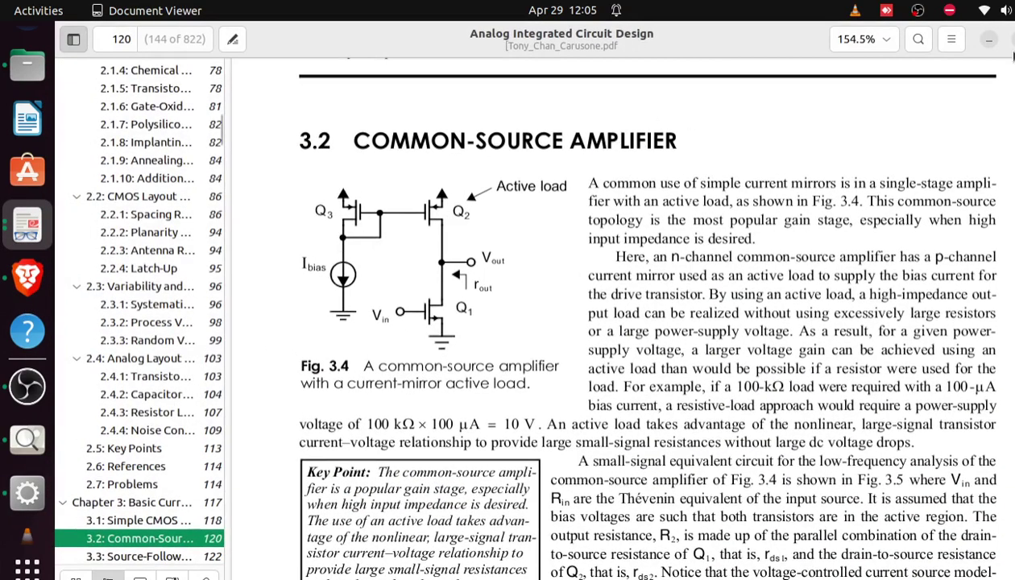
click(989, 40)
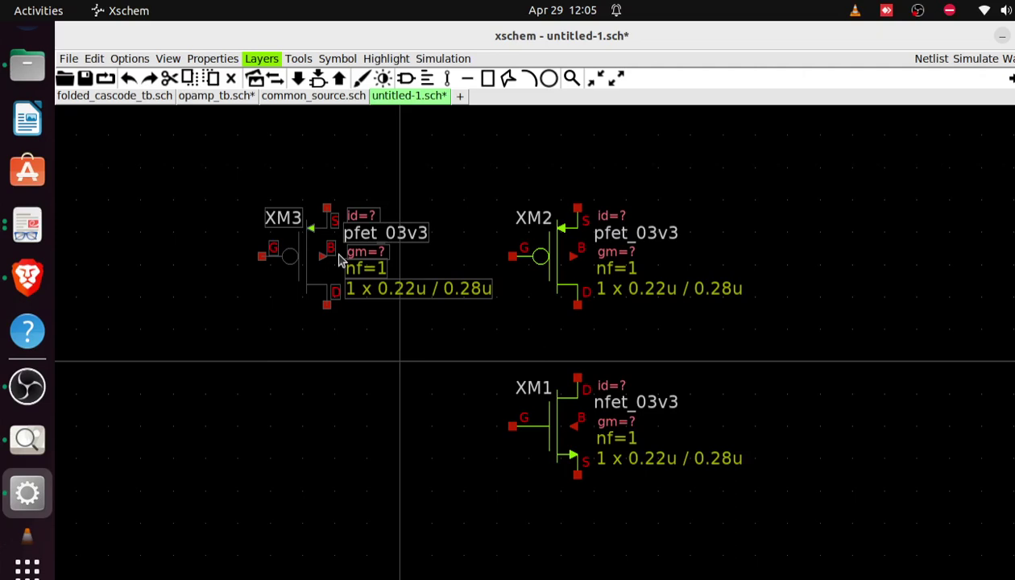
key(shift+r)
key(shift+r)
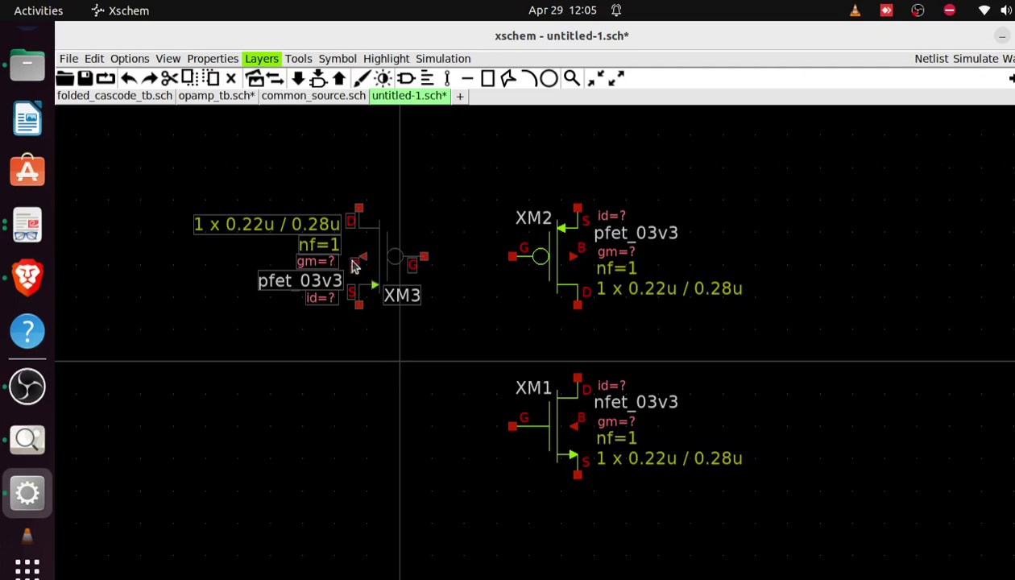
key(shift+r)
key(shift+r)
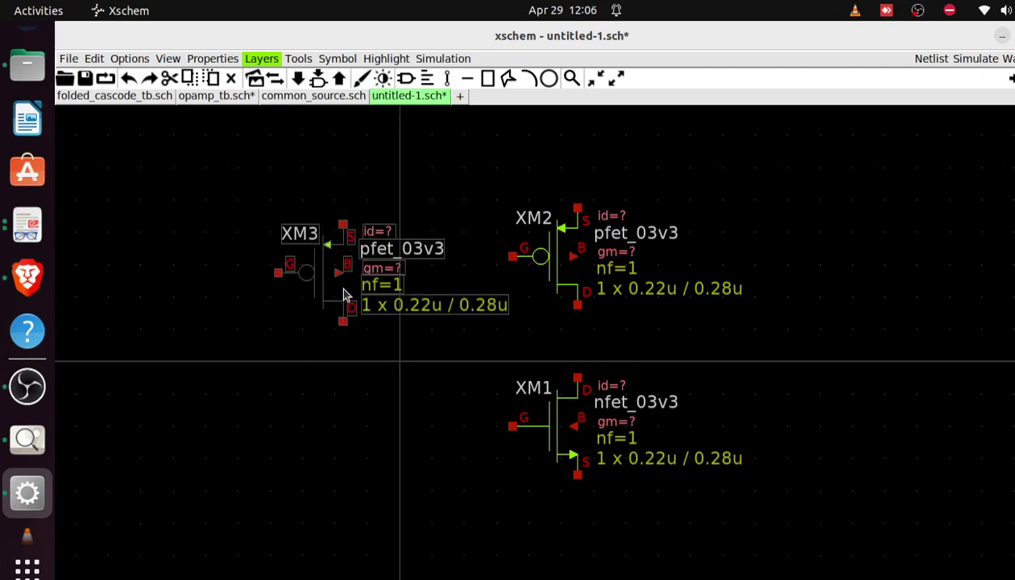
Flip the copied pfet XM3 horizontally so its gate faces XM2, and place it level with XM2
key(shift+f)
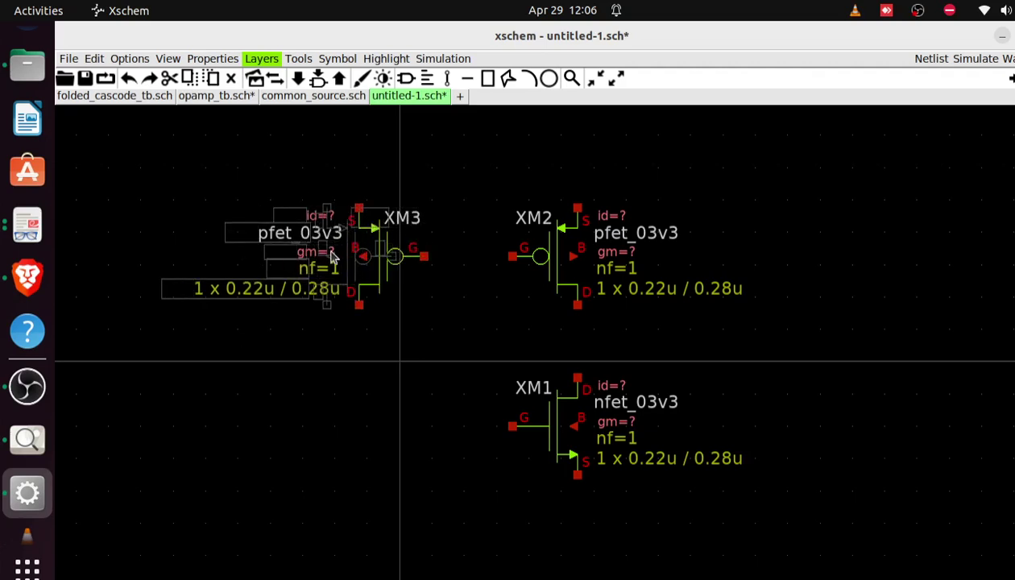
click(338, 253)
click(442, 362)
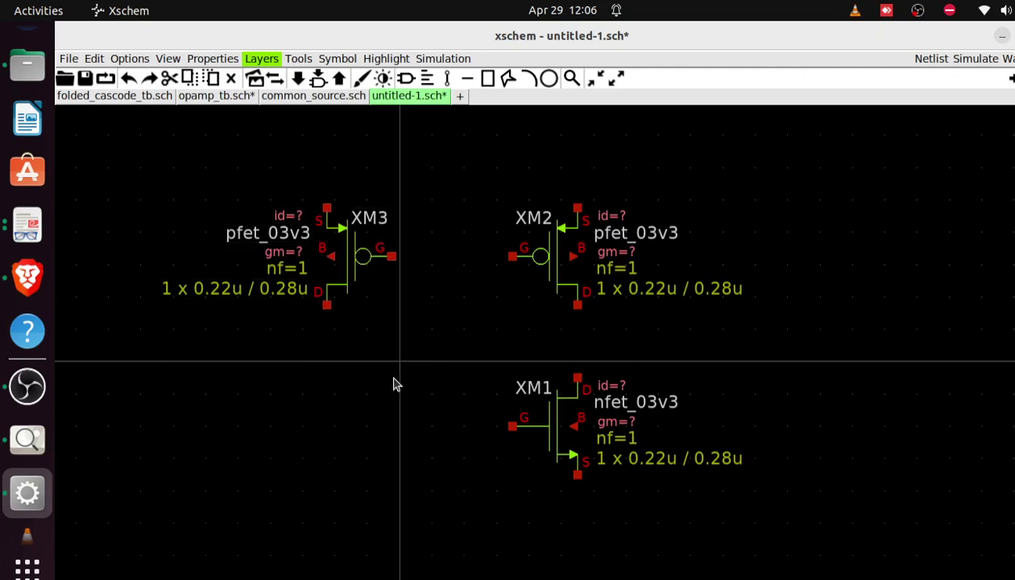
key(ctrl+z)
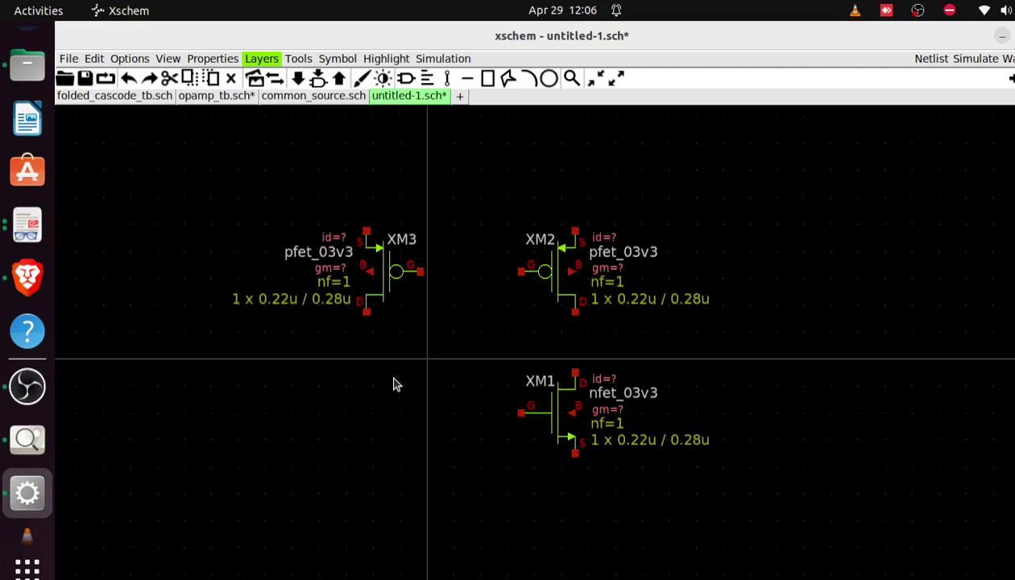
Start inserting a symbol and browse to the /usr/local/share/xschem/xschem_library/devices folder
key(ctrl+z)
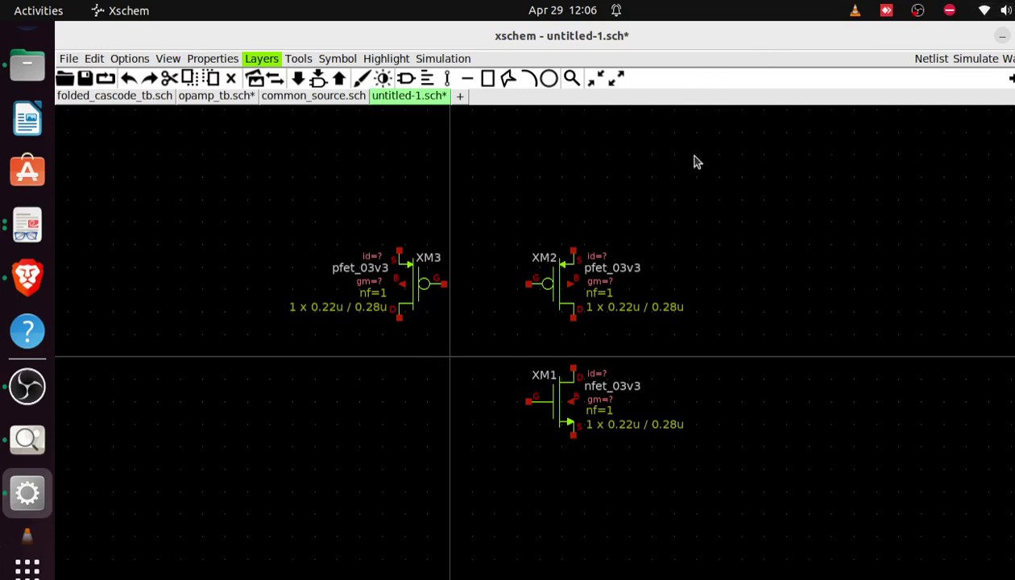
key(Insert)
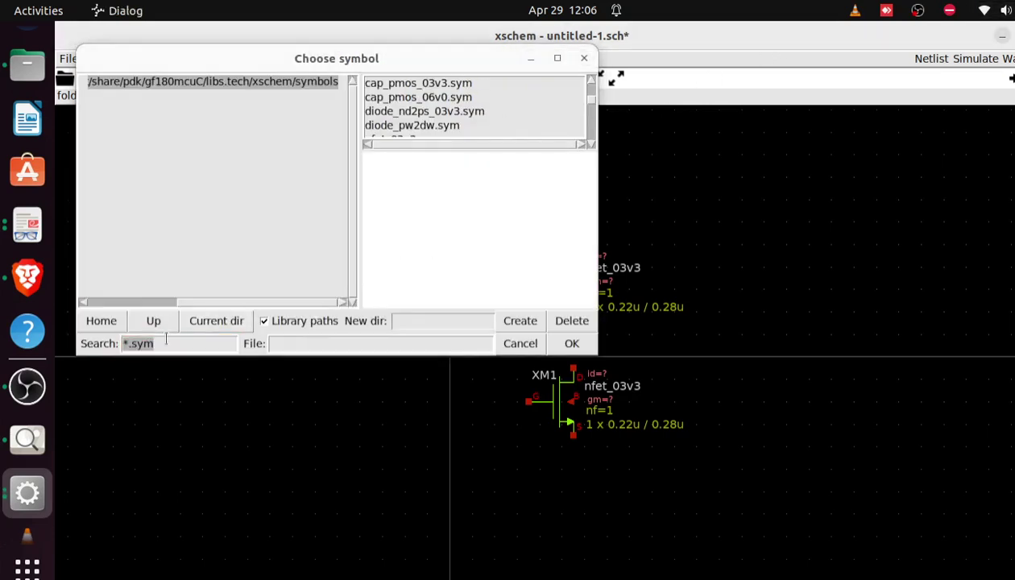
click(178, 344)
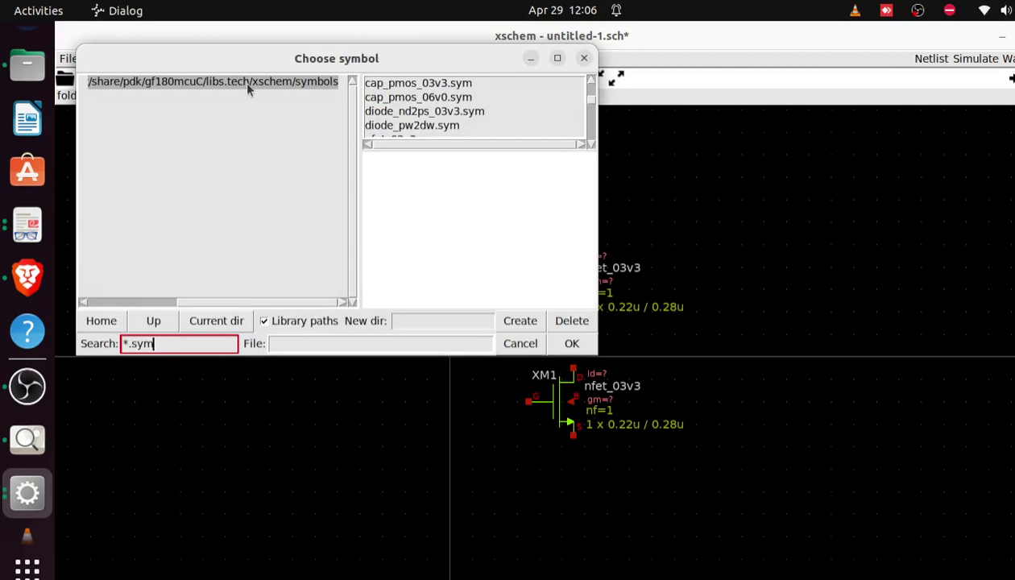
click(153, 321)
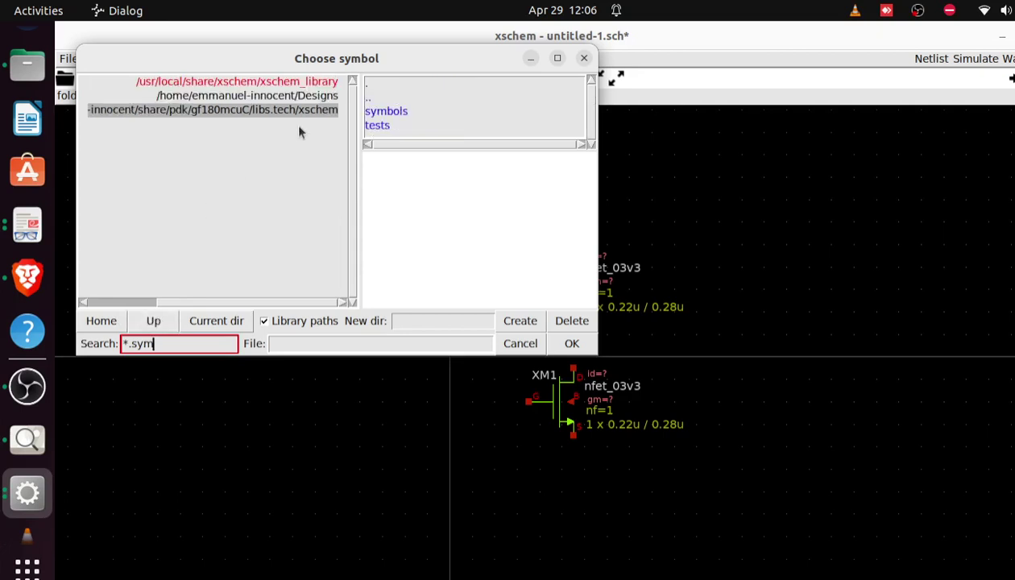
click(249, 82)
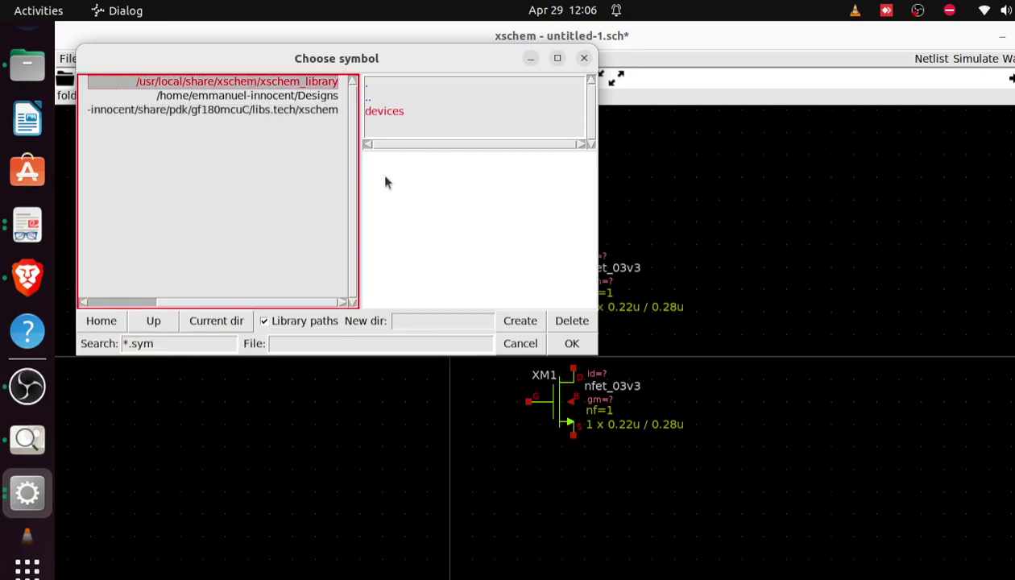
double_click(382, 112)
Insert the vsource.sym symbol, found with the filter "vso", in the empty area left of and slightly above XM3
click(184, 344)
key(BackSpace)
key(BackSpace)
key(BackSpace)
key(BackSpace)
key(BackSpace)
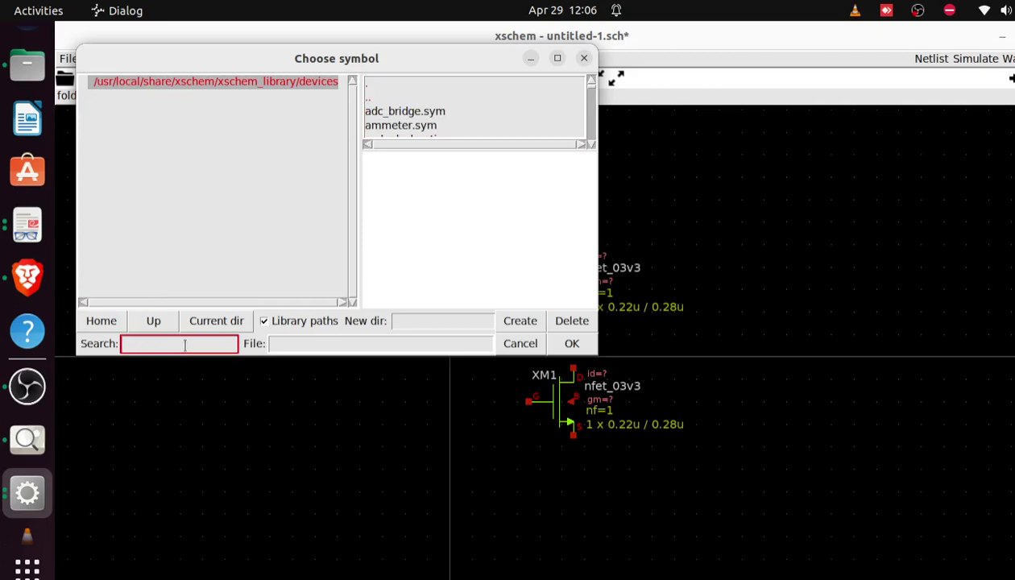
text(vso)
click(388, 111)
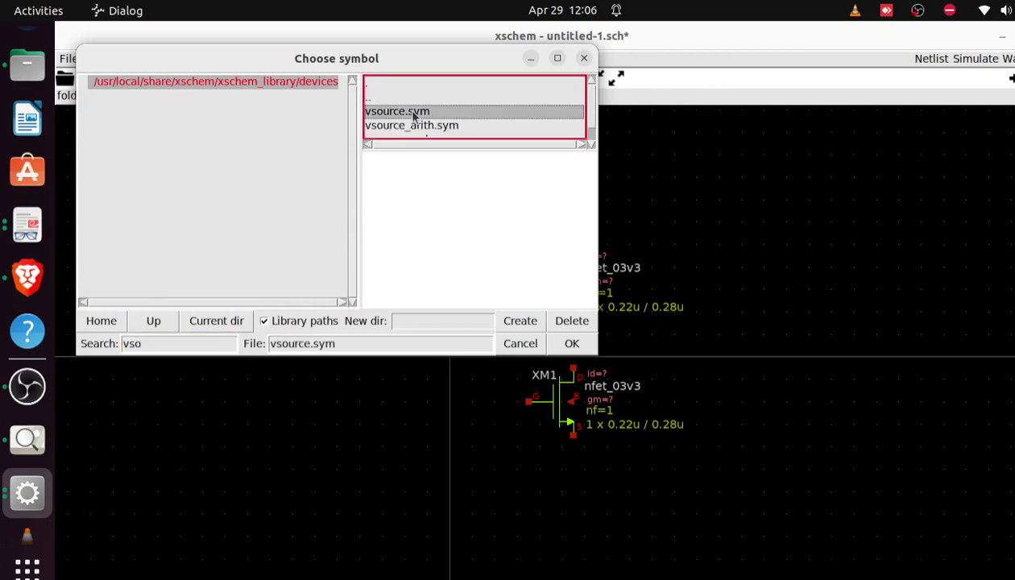
click(575, 344)
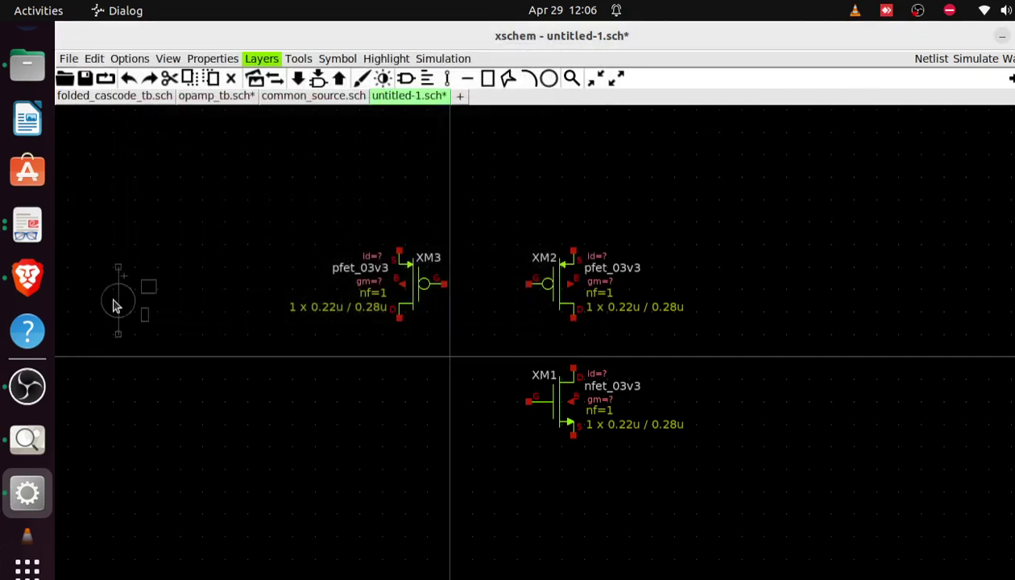
click(199, 295)
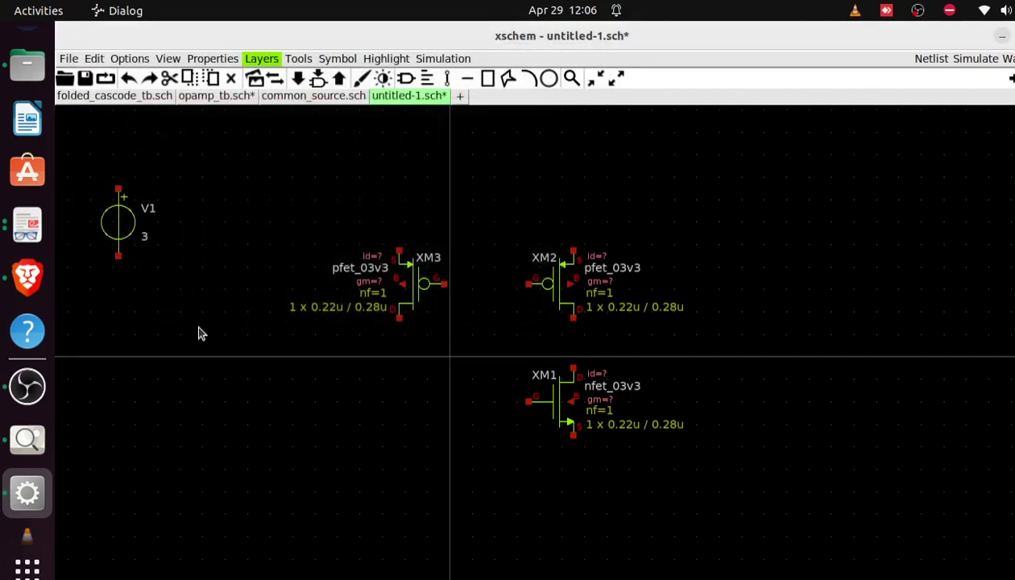
Insert the isource.sym symbol, found with the filter "is", directly below XM3 in line with its drain
key(Insert)
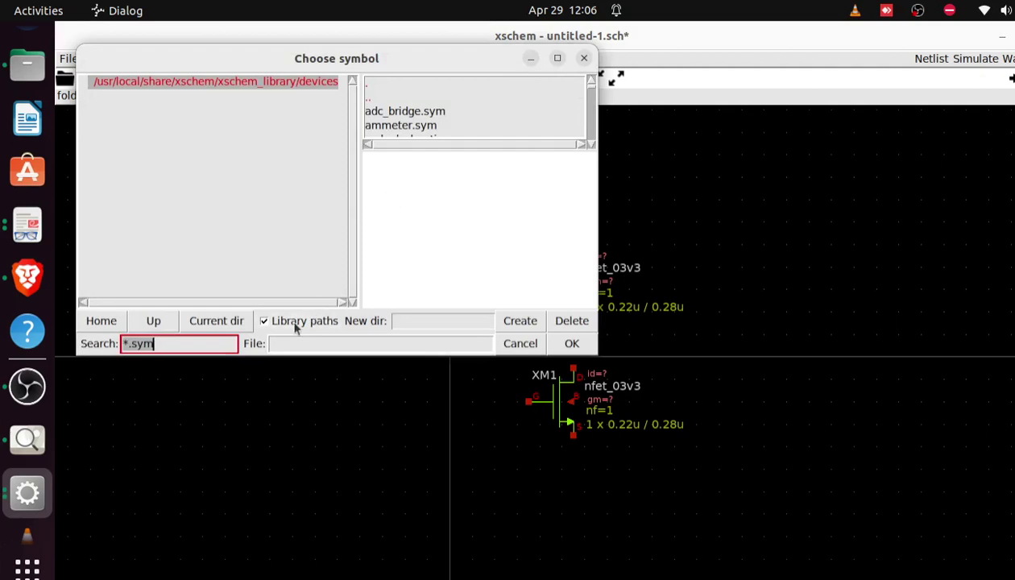
key(BackSpace)
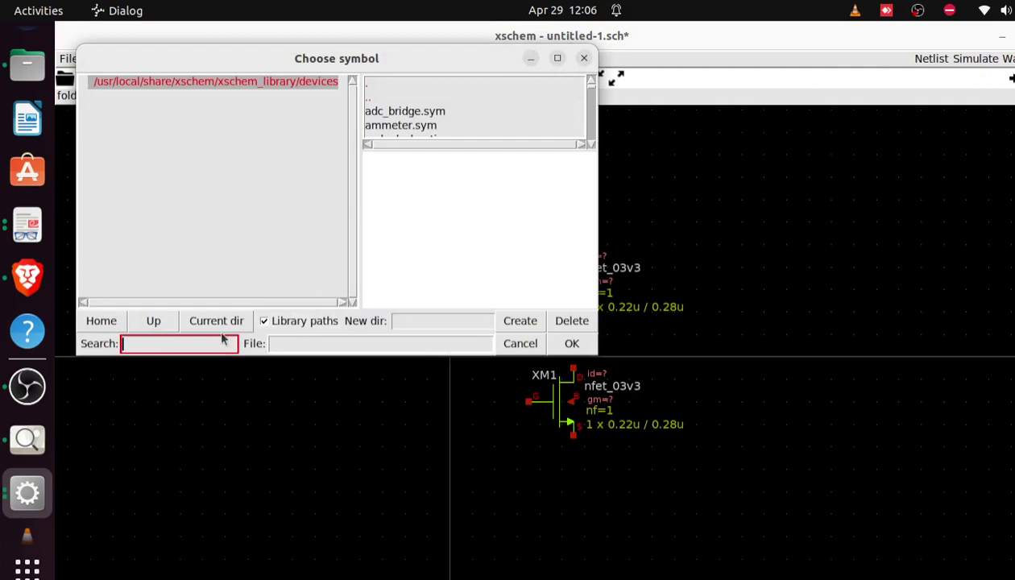
text(is)
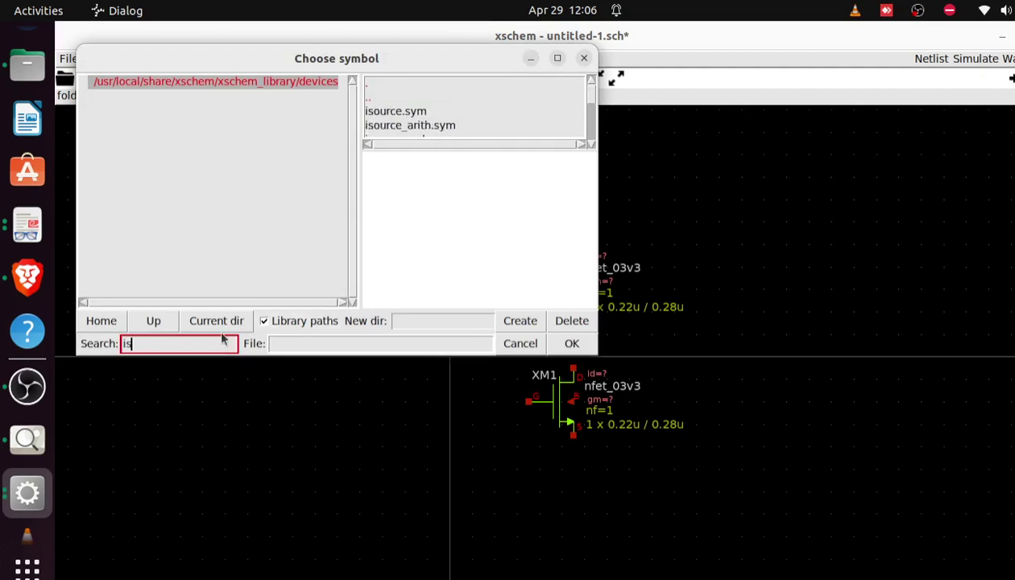
click(406, 112)
click(572, 343)
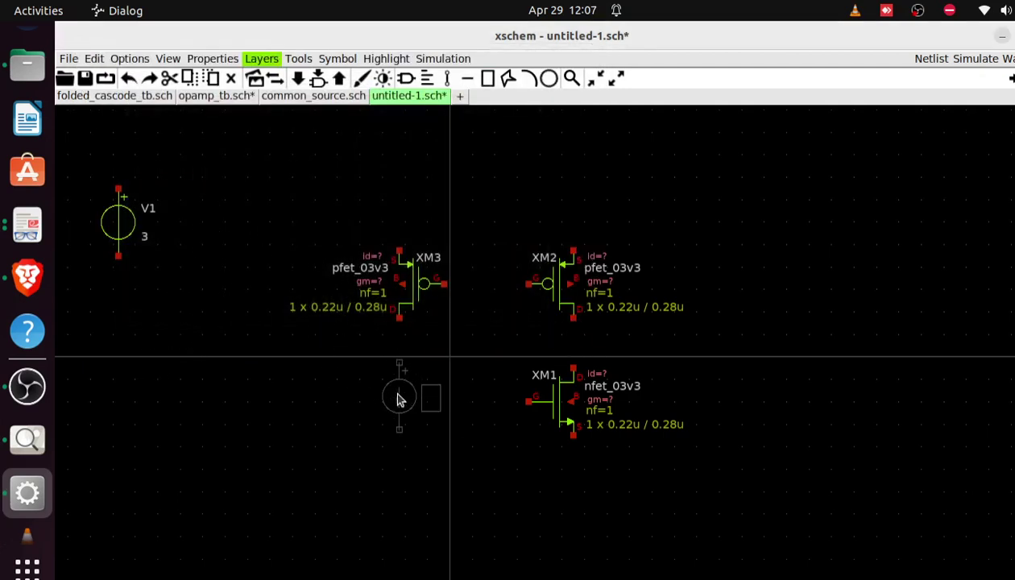
click(397, 395)
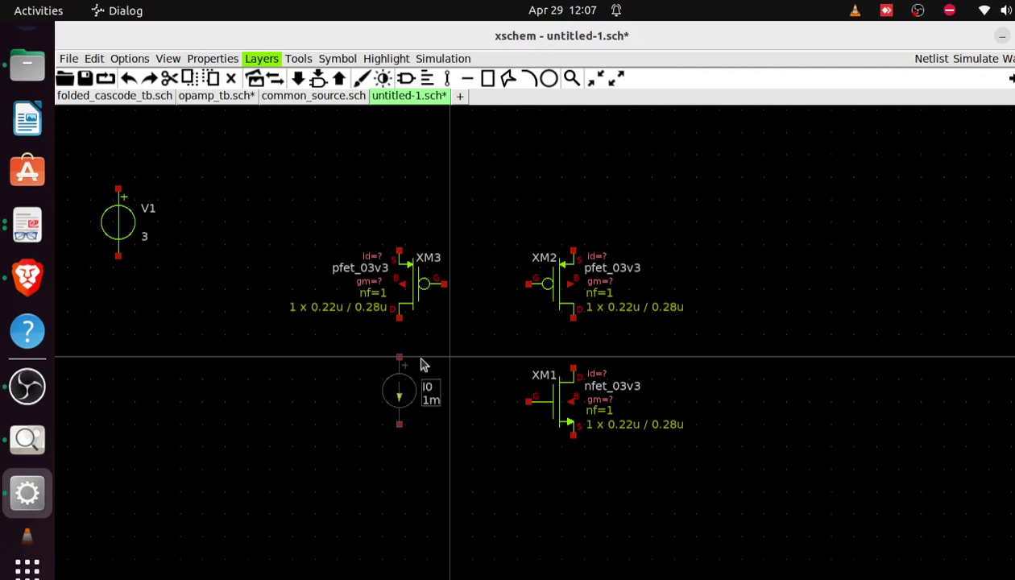
click(497, 318)
Move the current source I0 and the nfet XM1 slightly down, keeping each aligned with the pfet above it
click(117, 225)
click(212, 308)
click(399, 394)
drag(401, 398, 401, 416)
click(471, 367)
click(562, 409)
drag(561, 408, 562, 420)
click(769, 363)
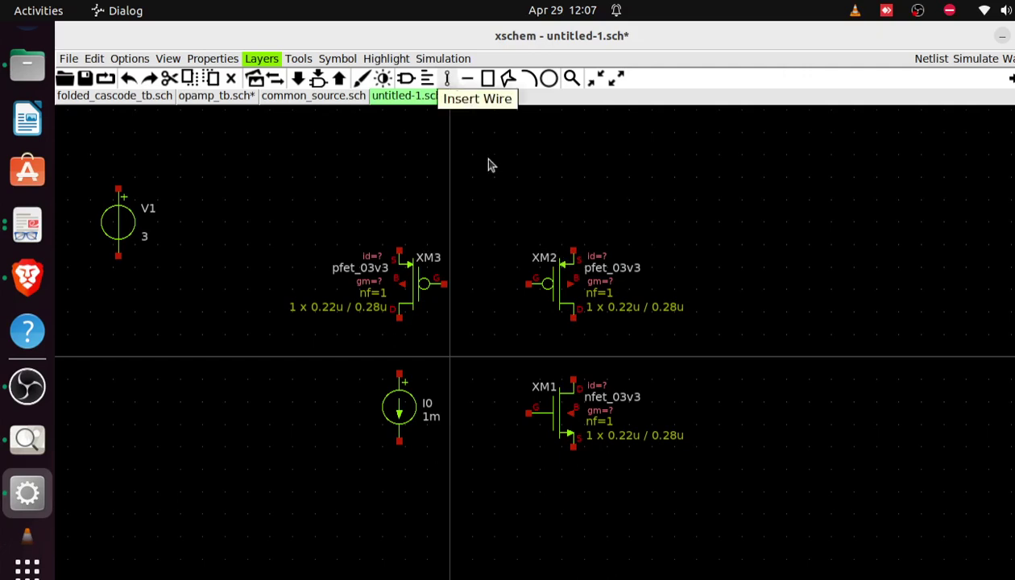
Wire XM2's drain to XM1's drain and join the sources of XM2 and XM3 with a wire running above them
click(572, 320)
click(574, 382)
click(572, 252)
click(573, 212)
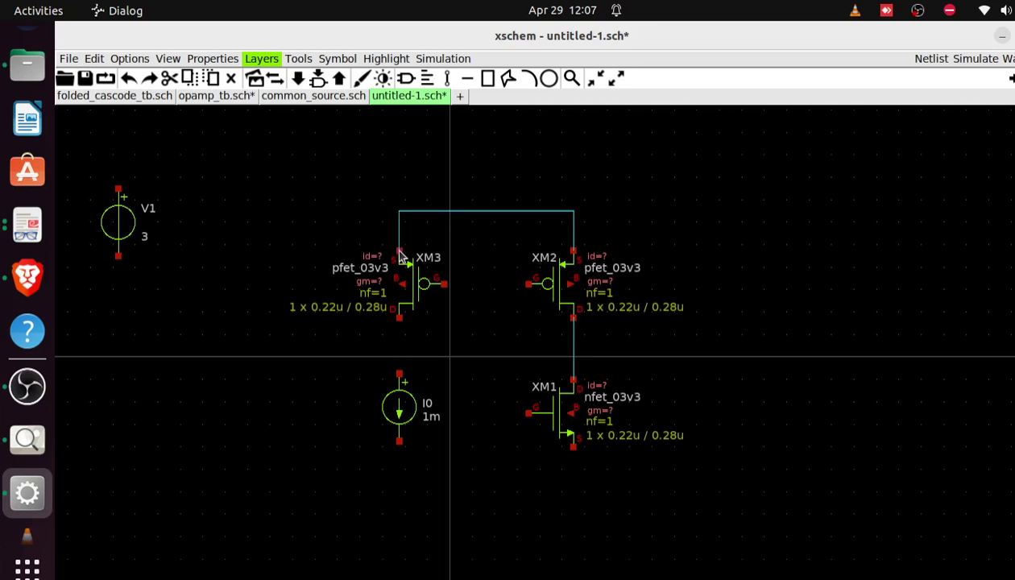
click(399, 253)
Wire the gates of XM3 and XM2 together and connect XM3's drain to both that gate wire and I0's positive terminal
key(w)
click(529, 290)
key(w)
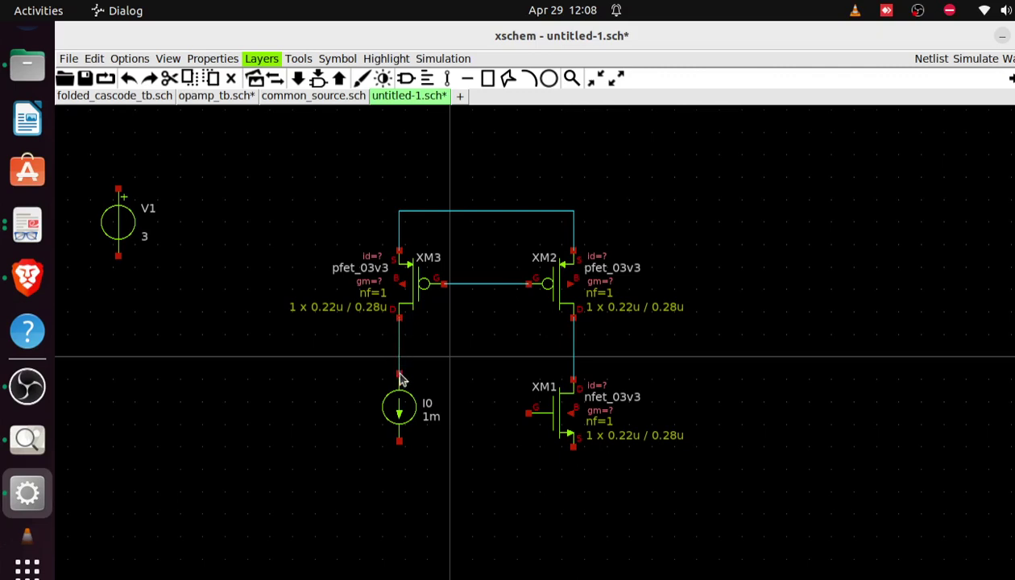
click(399, 374)
key(w)
click(474, 288)
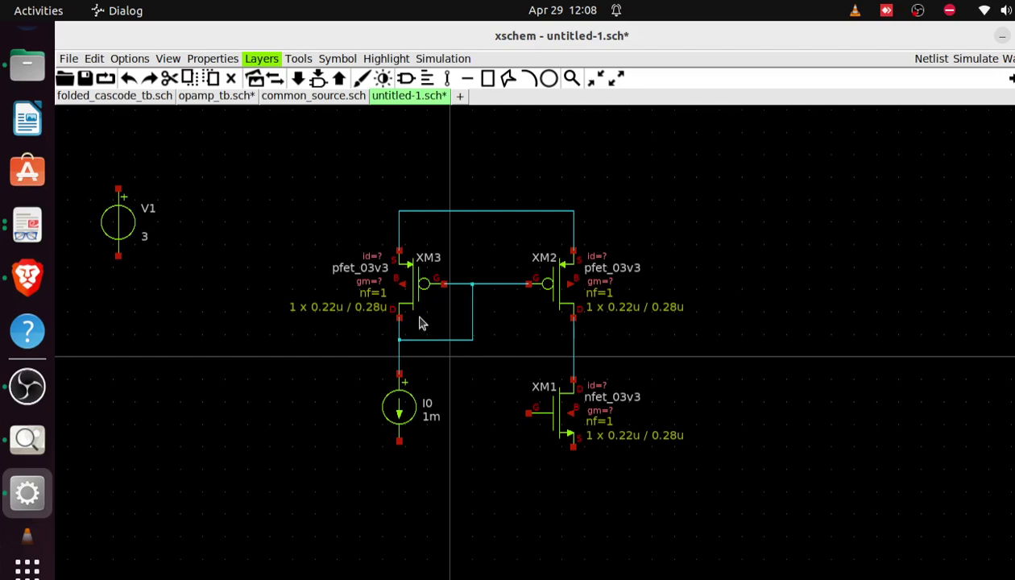
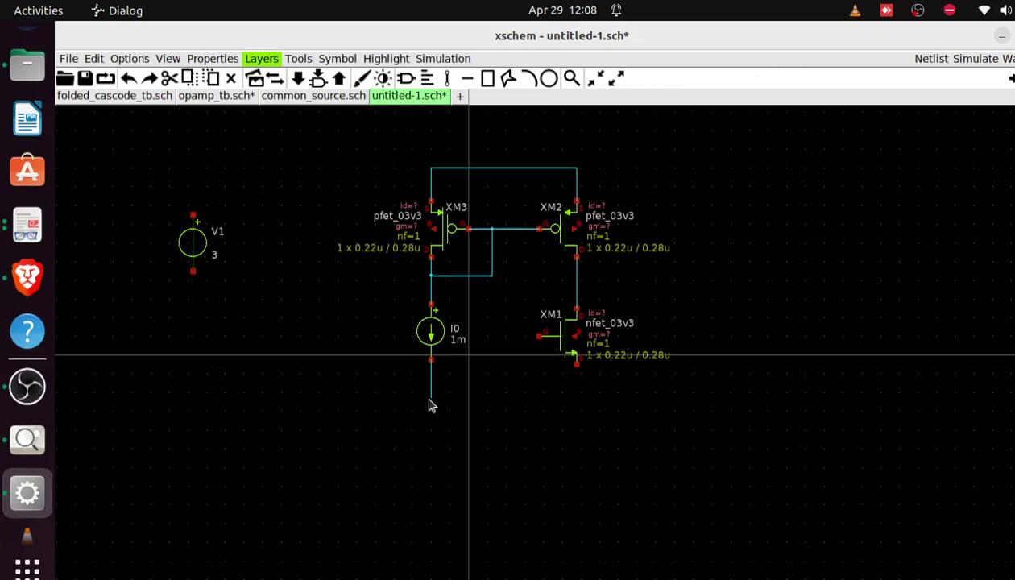
key(w)
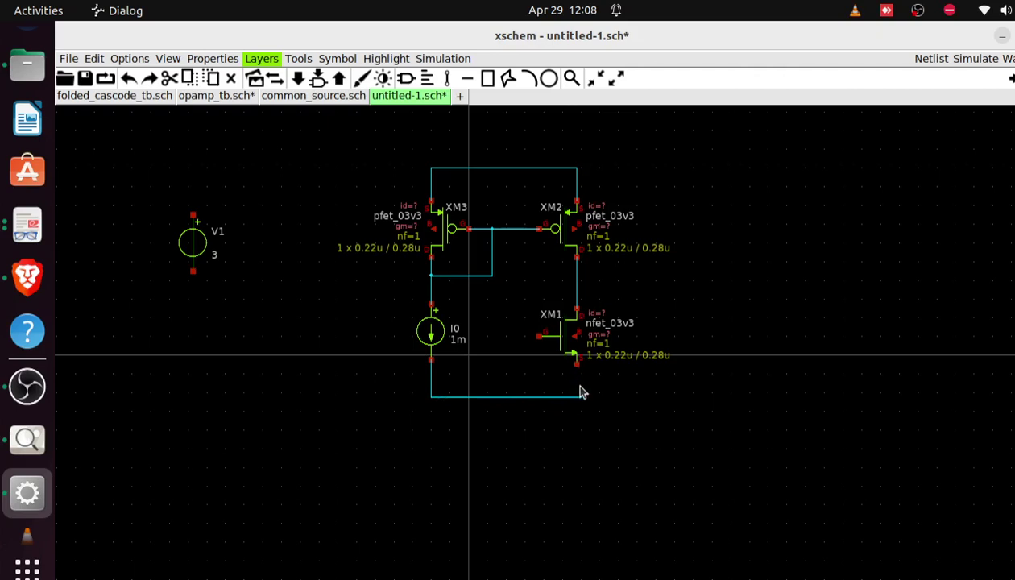
right_click(582, 393)
click(585, 390)
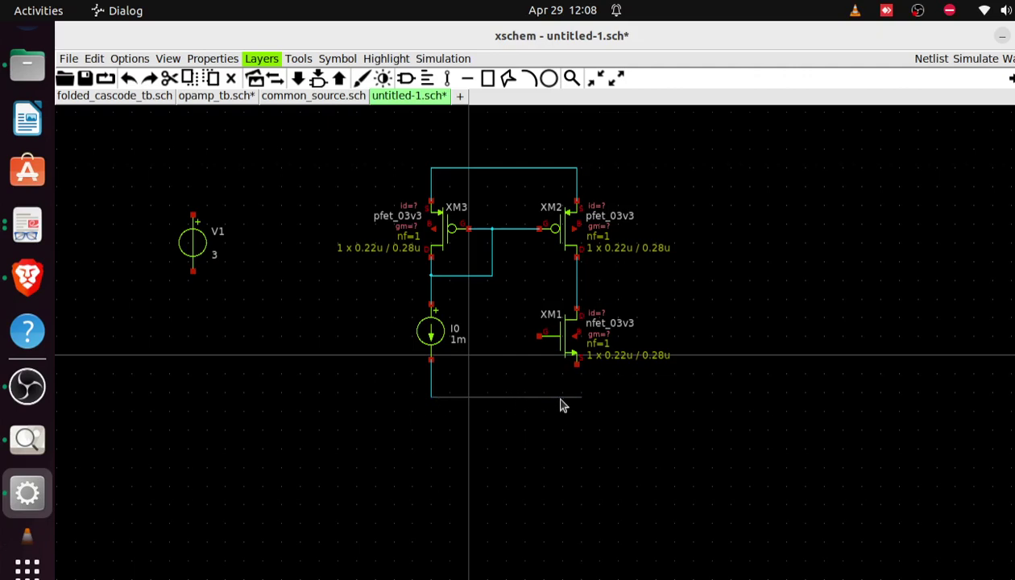
key(Escape)
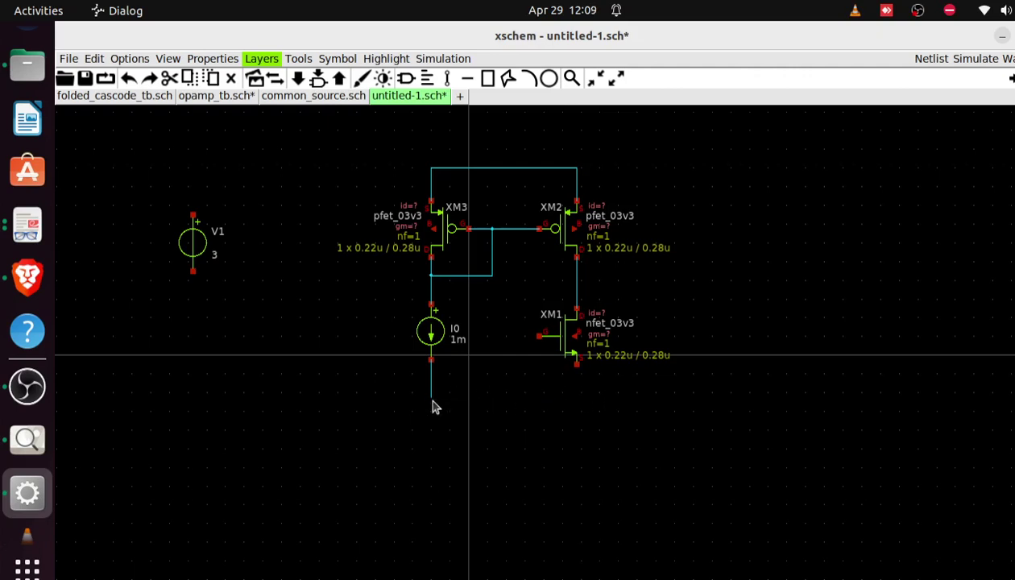
Complete the wire from I0's lower terminal to XM1's source and extend an output wire rightward from the XM2–XM1 drain connection
drag(433, 401, 578, 370)
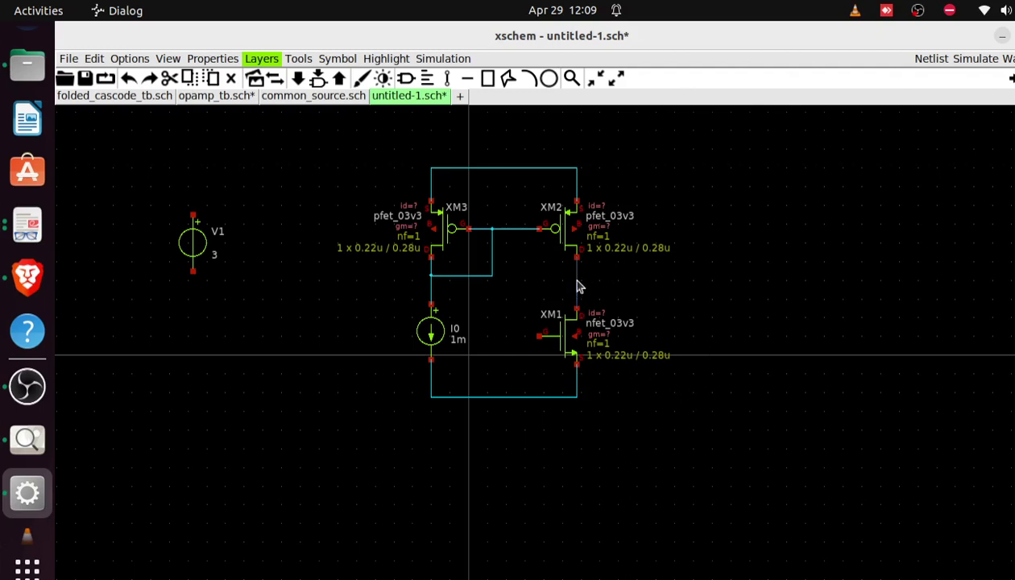
drag(641, 277, 582, 275)
key(w)
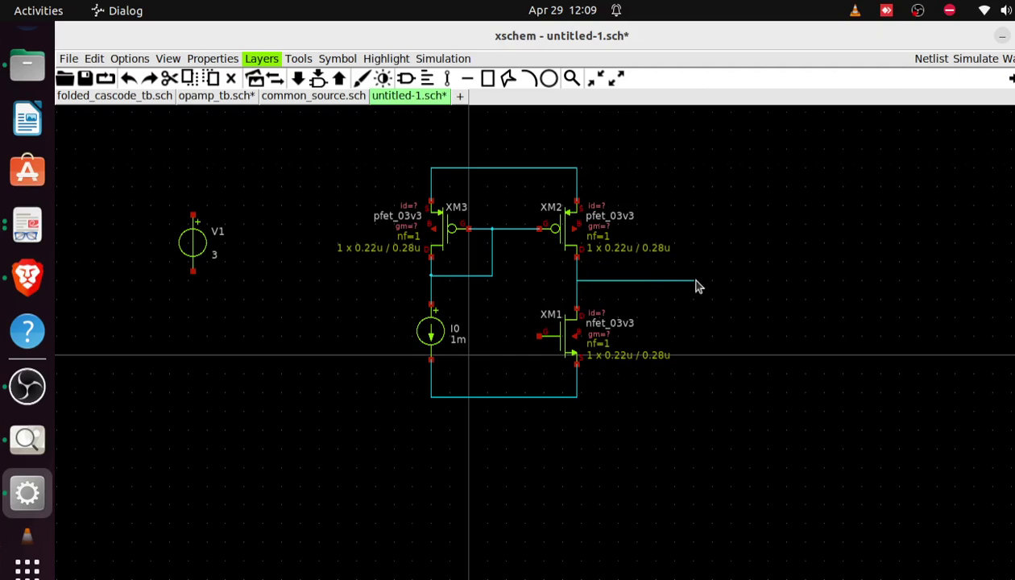
click(732, 286)
Wire the body terminals of XM1, XM2 and XM3 to their own source wires
key(w)
click(605, 337)
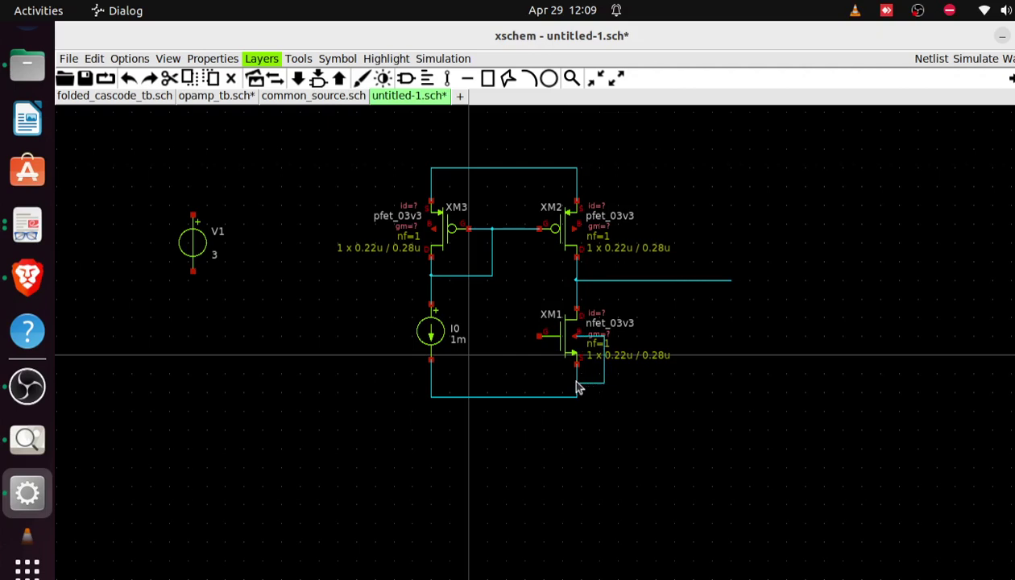
click(576, 384)
key(w)
click(578, 186)
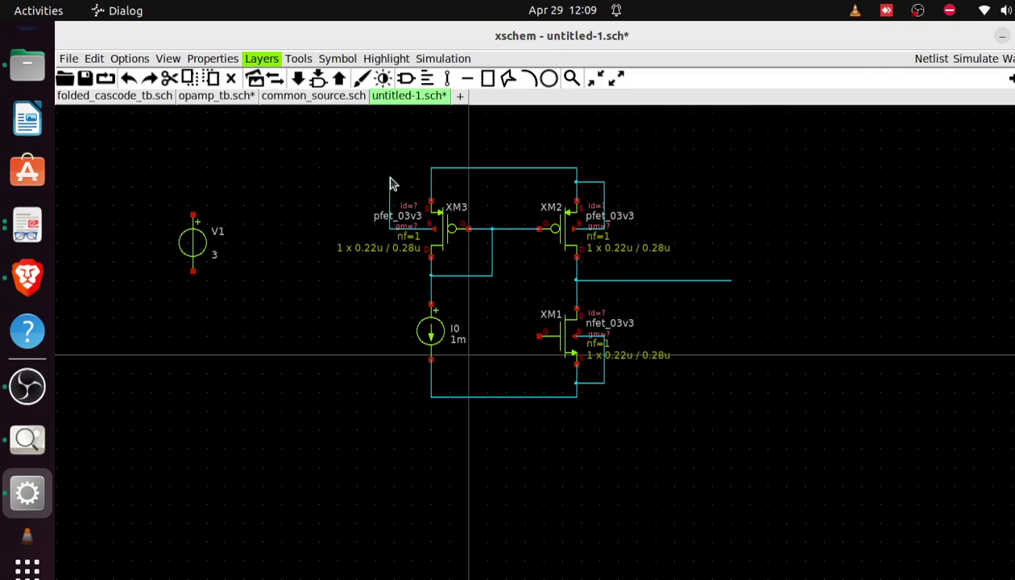
drag(390, 183, 431, 182)
Insert the gnd.sym symbol, found with the filter "gnd", below the middle of the bottom wire between I0 and XM1
key(Insert)
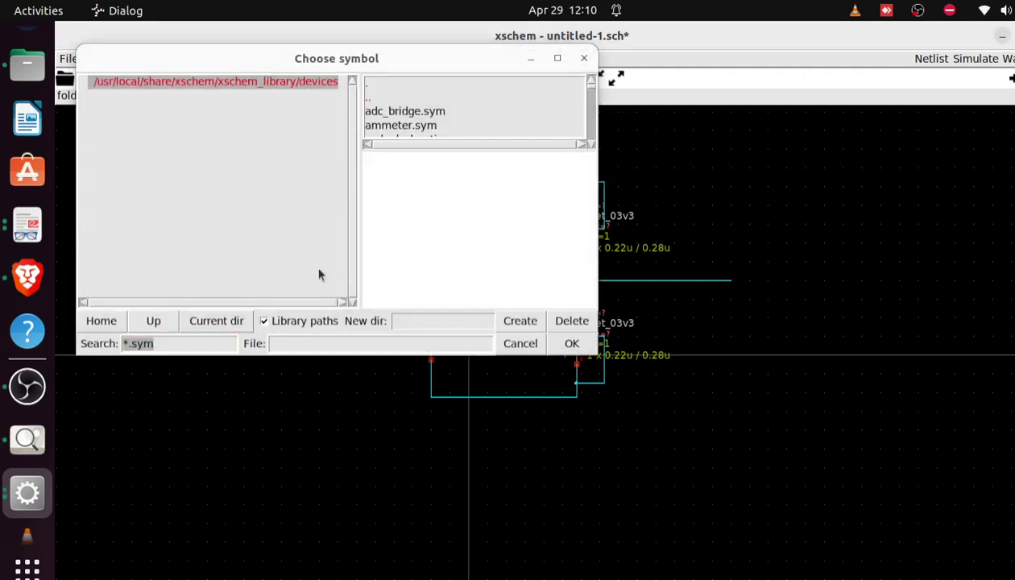
click(182, 344)
key(BackSpace)
key(BackSpace)
key(BackSpace)
key(BackSpace)
key(BackSpace)
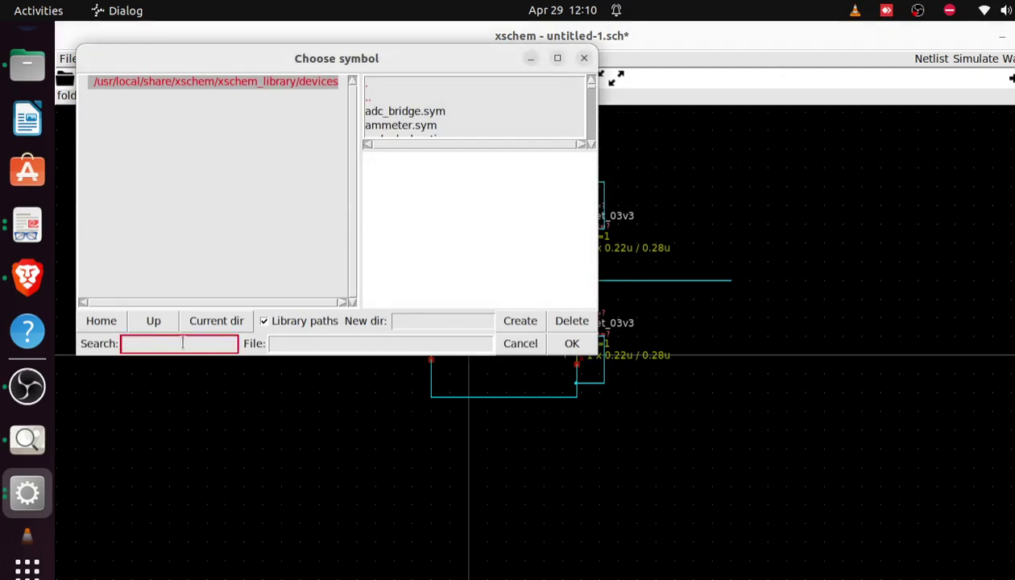
text(gnd)
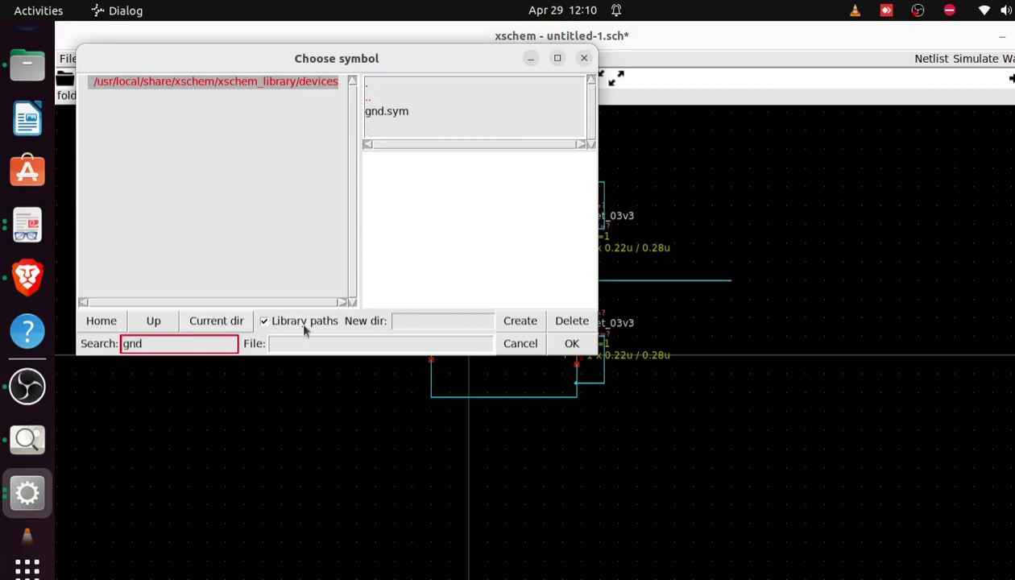
click(390, 114)
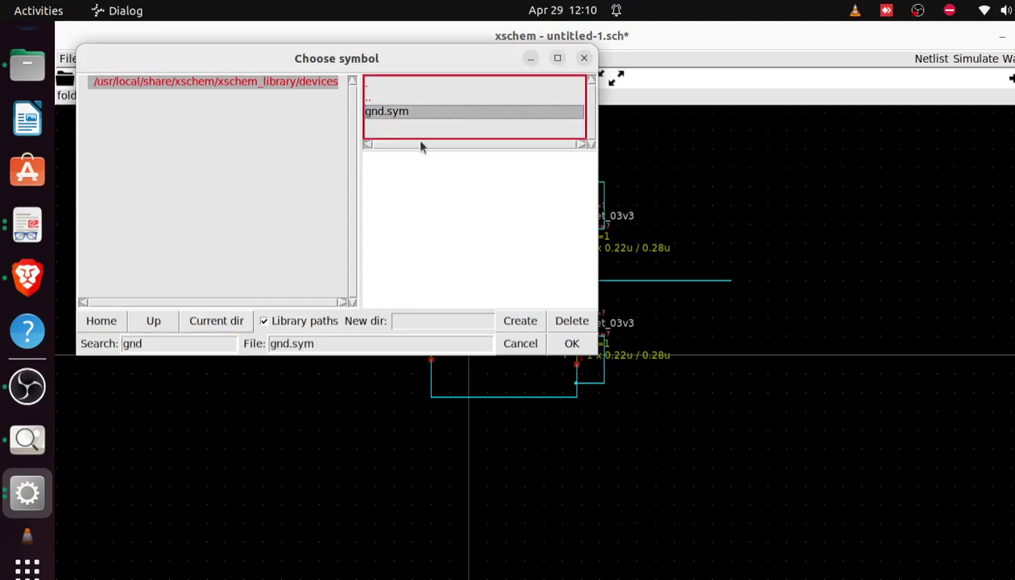
click(572, 343)
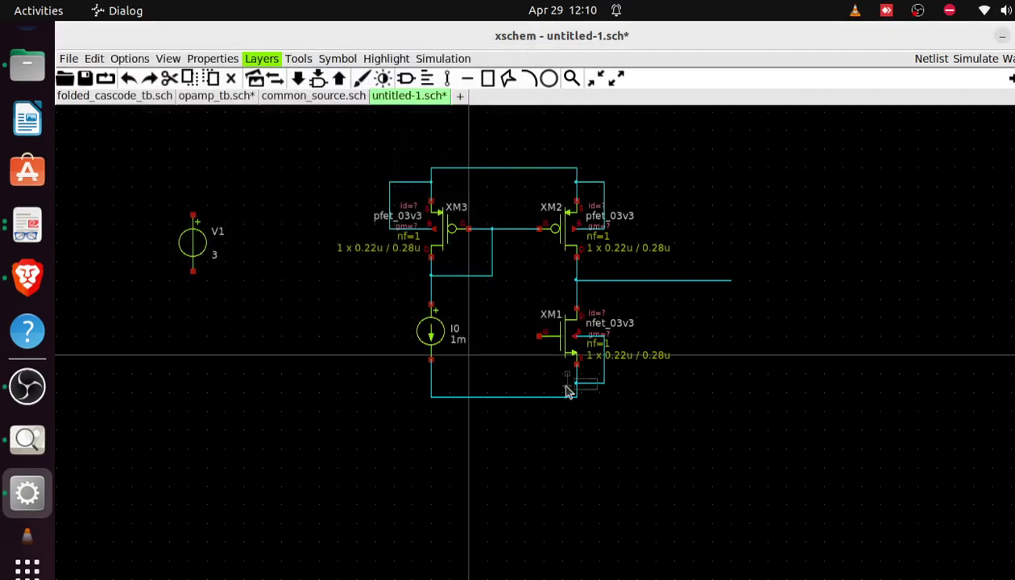
click(500, 426)
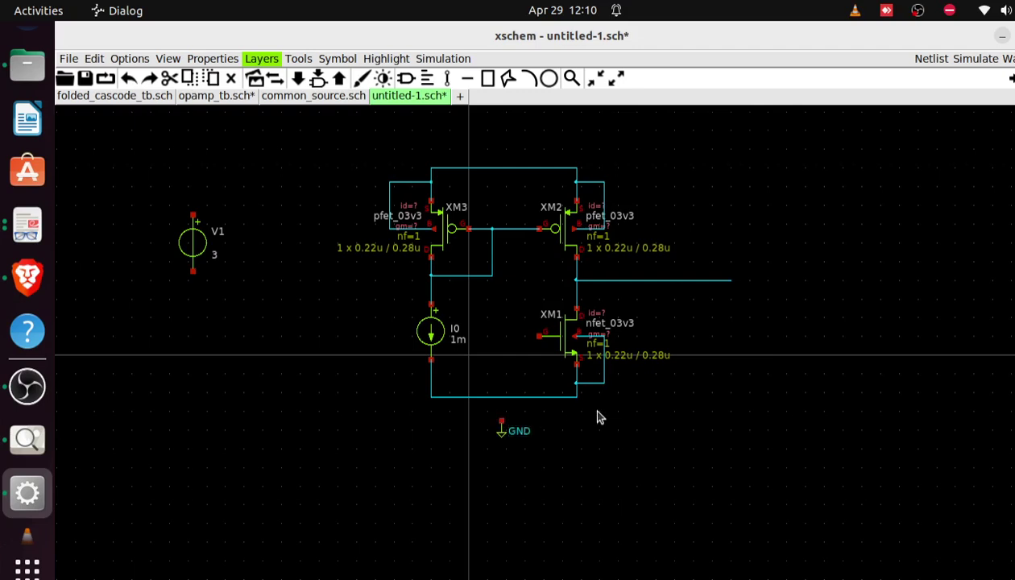
Wire the GND symbol to the bottom rail and add vertical wire stubs to both terminals of V1
key(w)
click(502, 421)
key(w)
click(194, 169)
key(w)
click(192, 314)
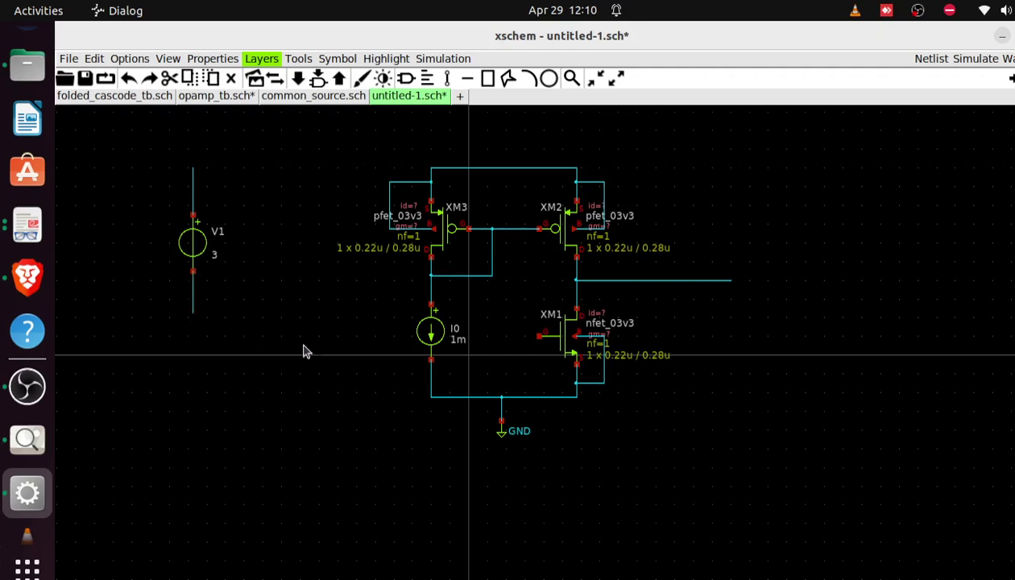
Copy the GND symbol and place the duplicate at the lower end of V1's bottom wire
click(502, 436)
key(c)
click(195, 332)
Insert the lab_pin.sym symbol, found with the filter "lab", at the upper end of V1's top wire
key(Insert)
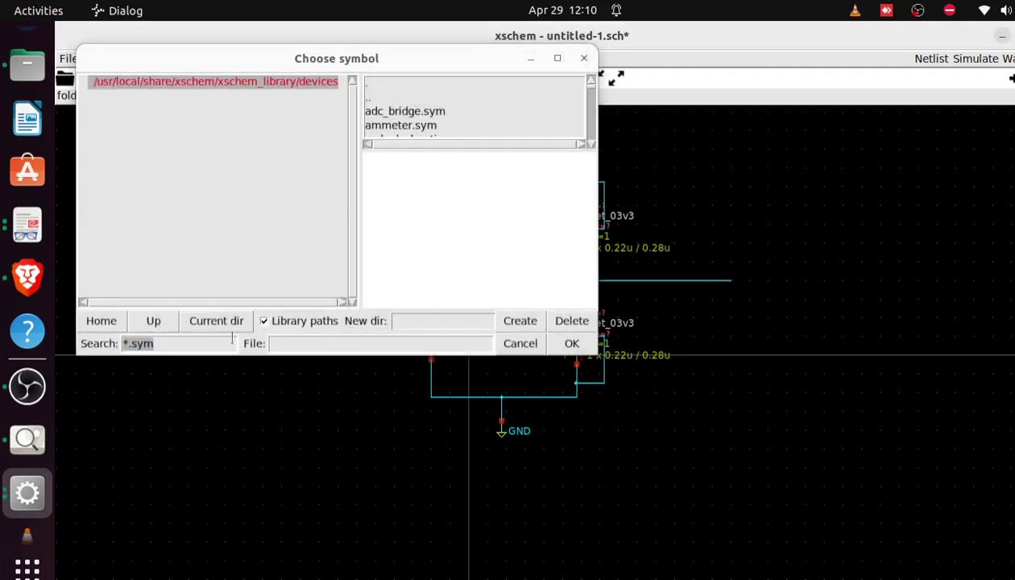
click(157, 344)
key(BackSpace)
key(BackSpace)
key(BackSpace)
key(BackSpace)
key(BackSpace)
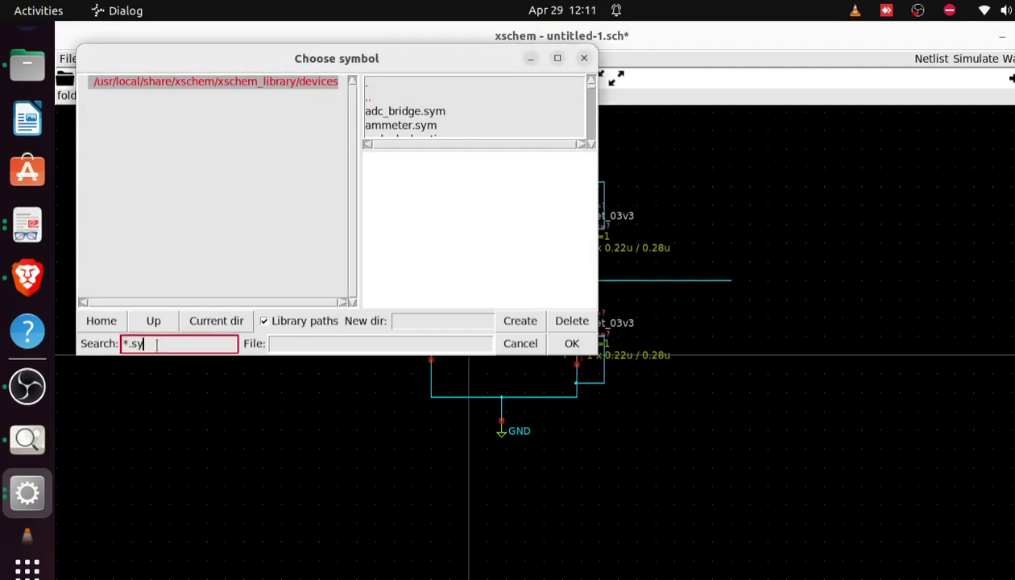
text(lab)
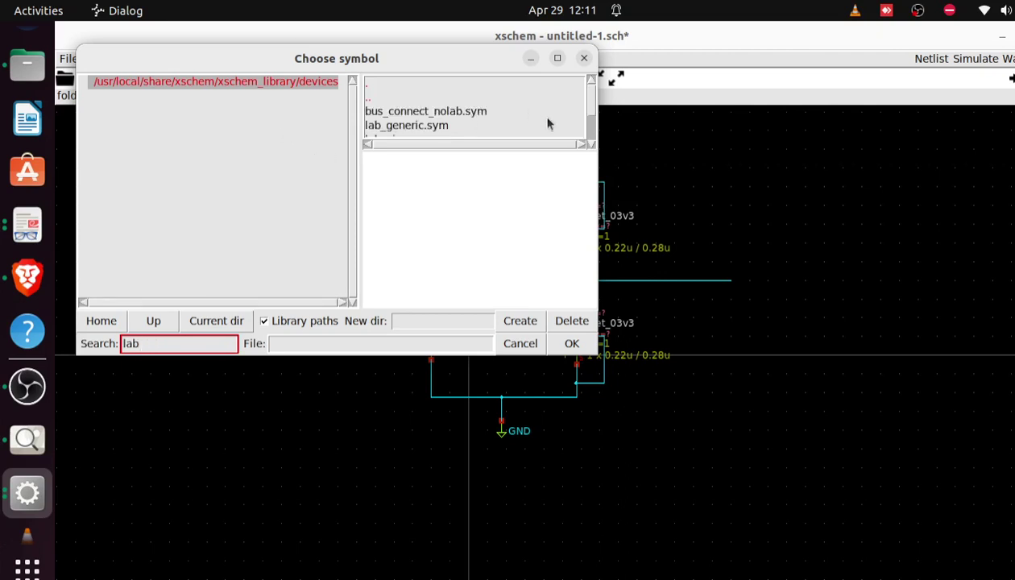
click(588, 141)
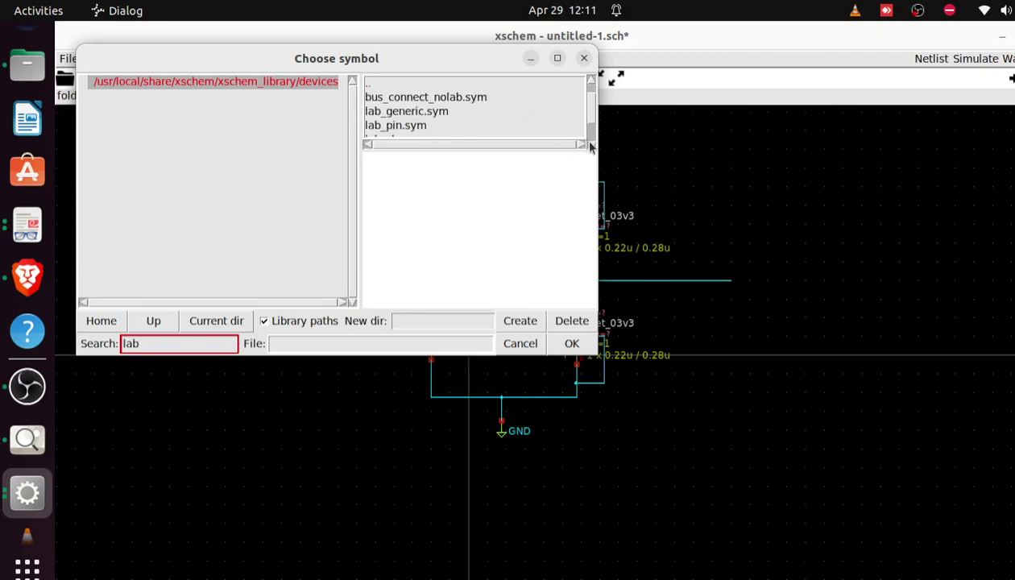
click(409, 131)
click(572, 344)
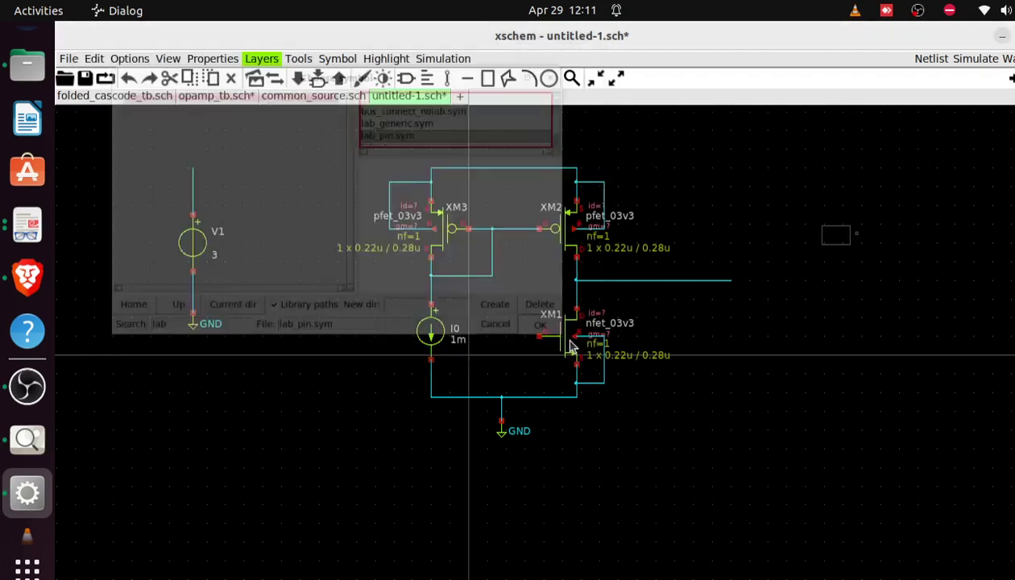
click(193, 174)
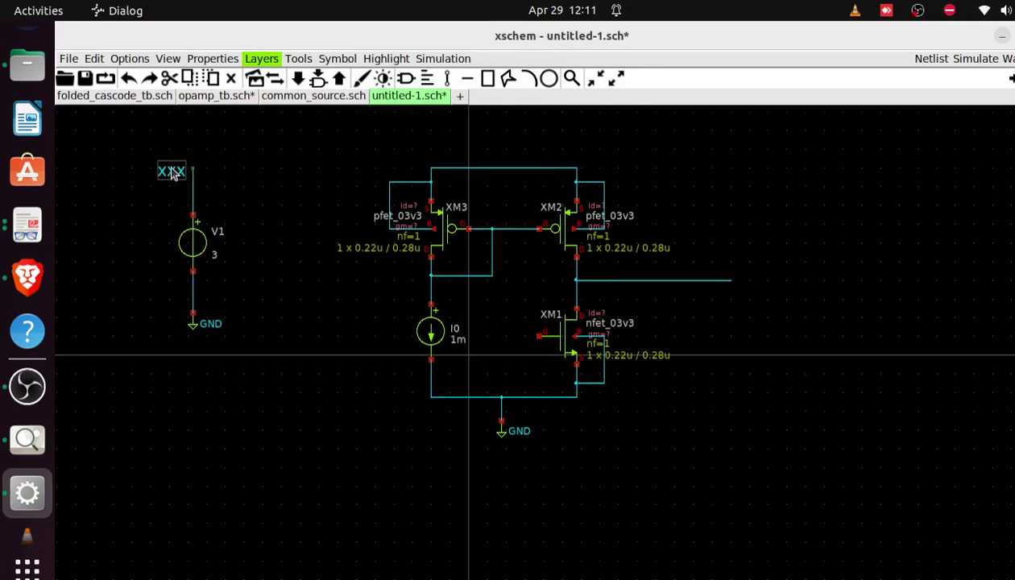
Set the lab attribute of the label pin above V1 to Vdd
double_click(172, 174)
click(349, 235)
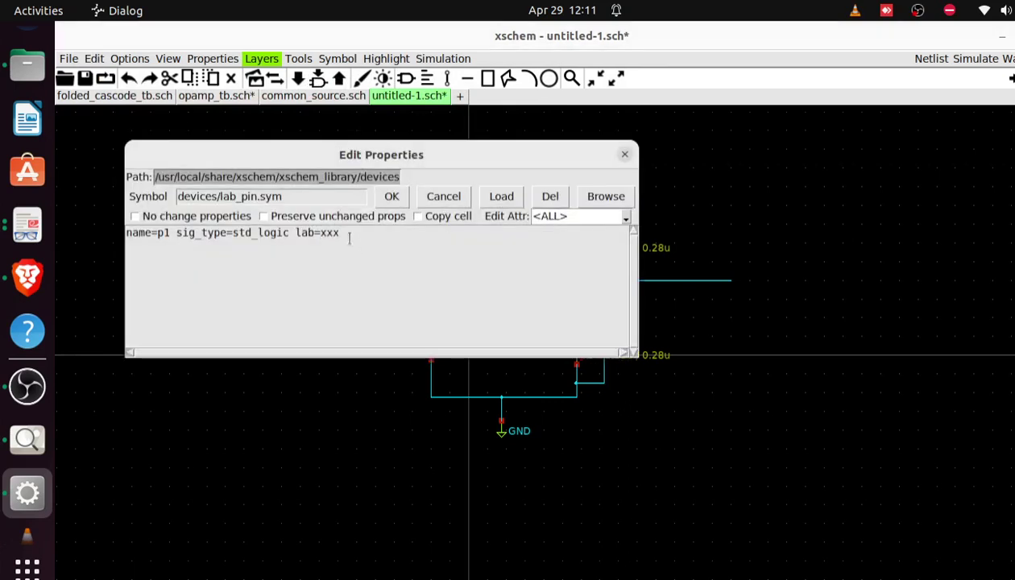
key(BackSpace)
key(BackSpace)
key(BackSpace)
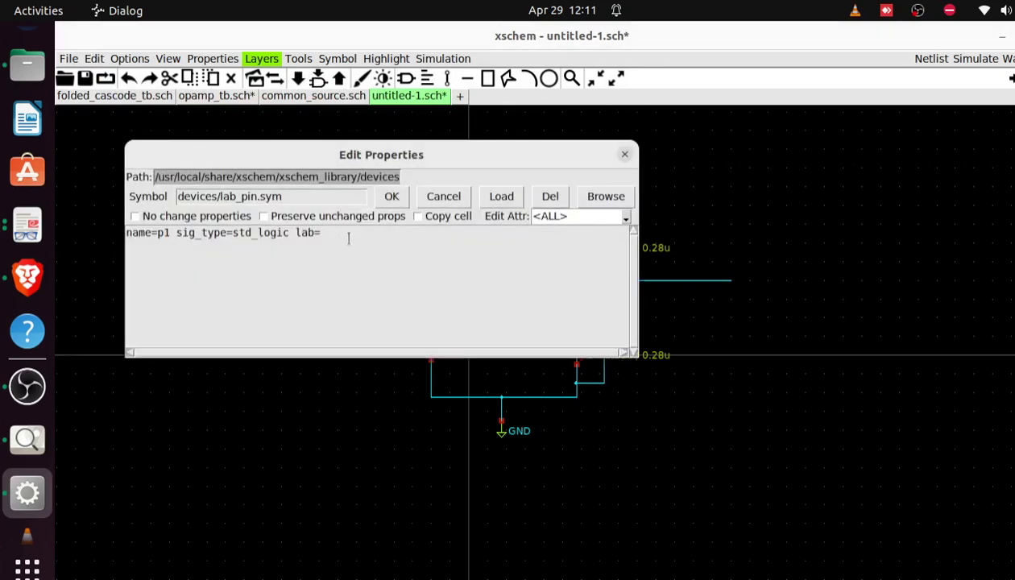
text(Vdd)
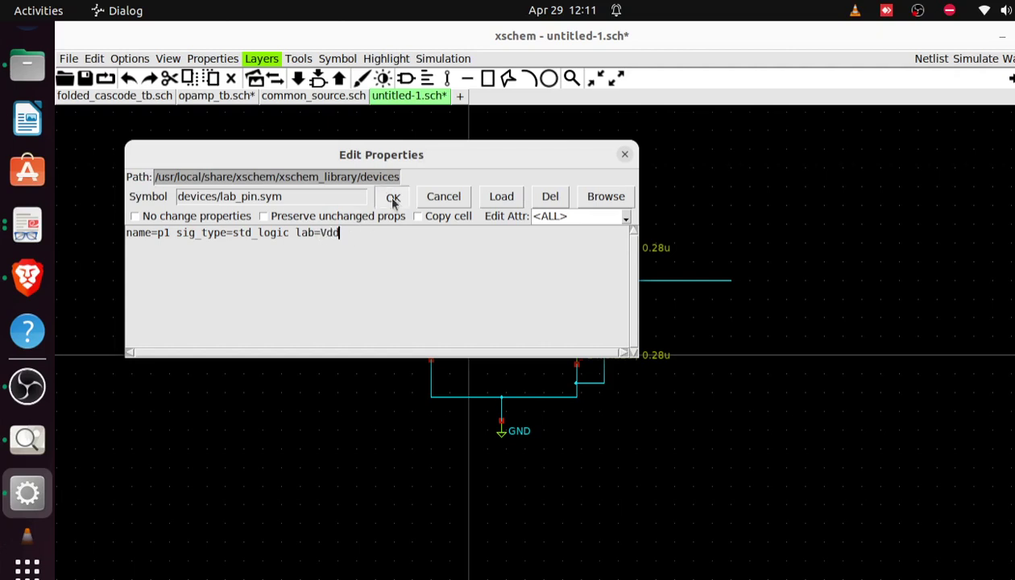
click(393, 200)
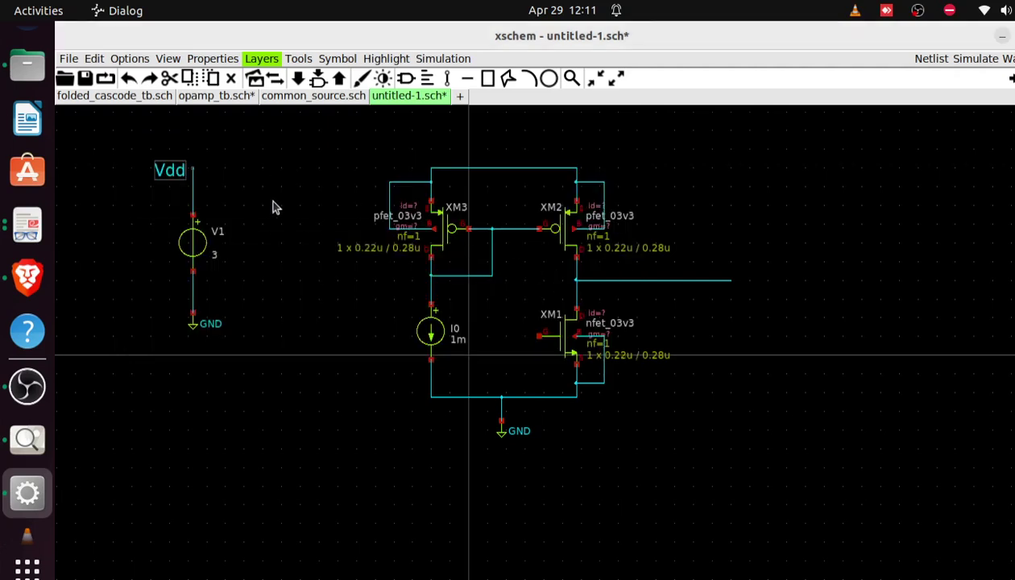
Place a vertically rotated copy of the Vdd label on the rail joining XM3 and XM2, and add a wire stub to XM1's gate
click(168, 180)
click(499, 151)
key(shift+r)
click(506, 148)
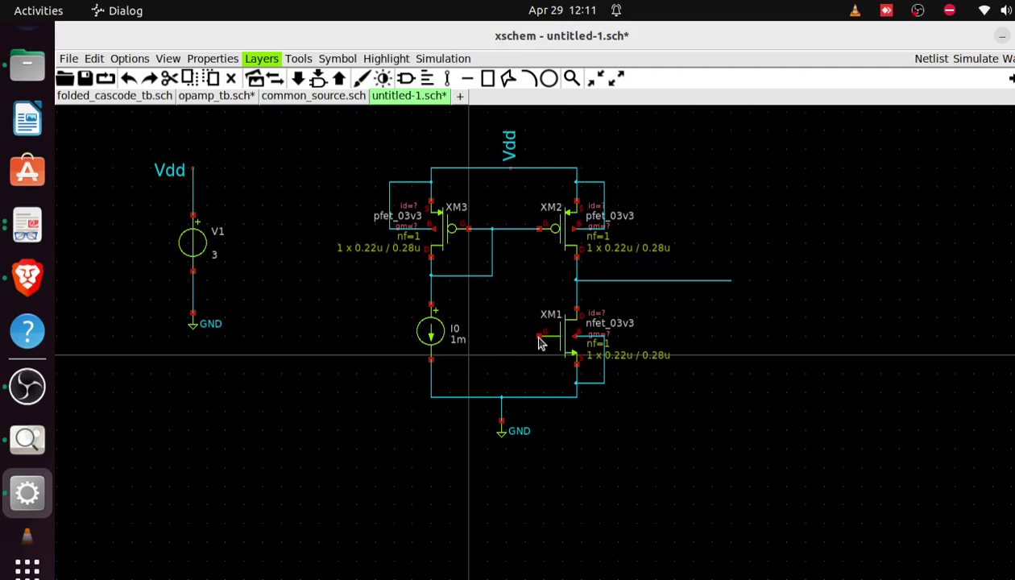
key(w)
click(506, 343)
Copy V1 together with its wires, Vdd label and GND symbol, and place the duplicate to the left of V1
drag(129, 161, 259, 373)
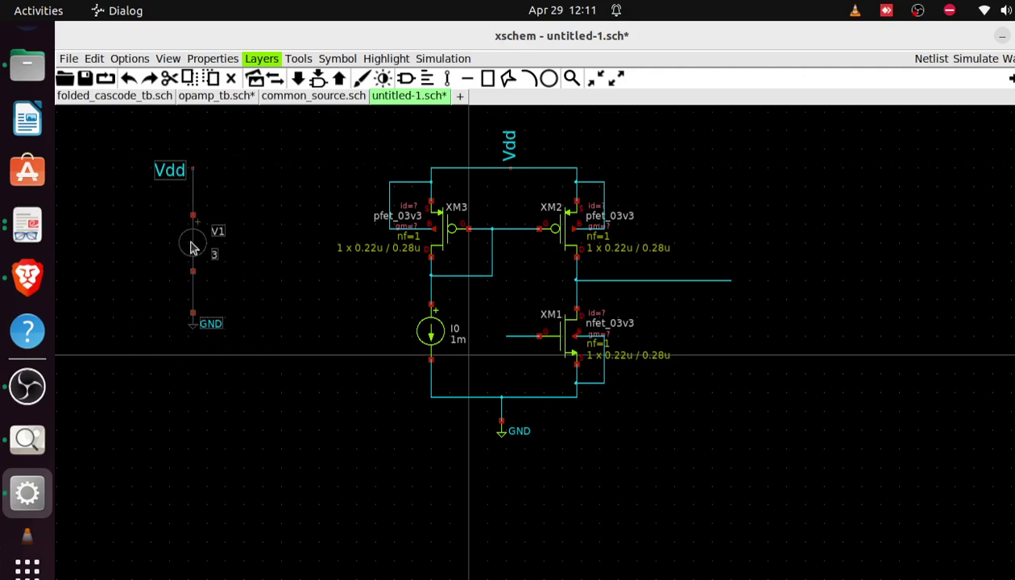
key(c)
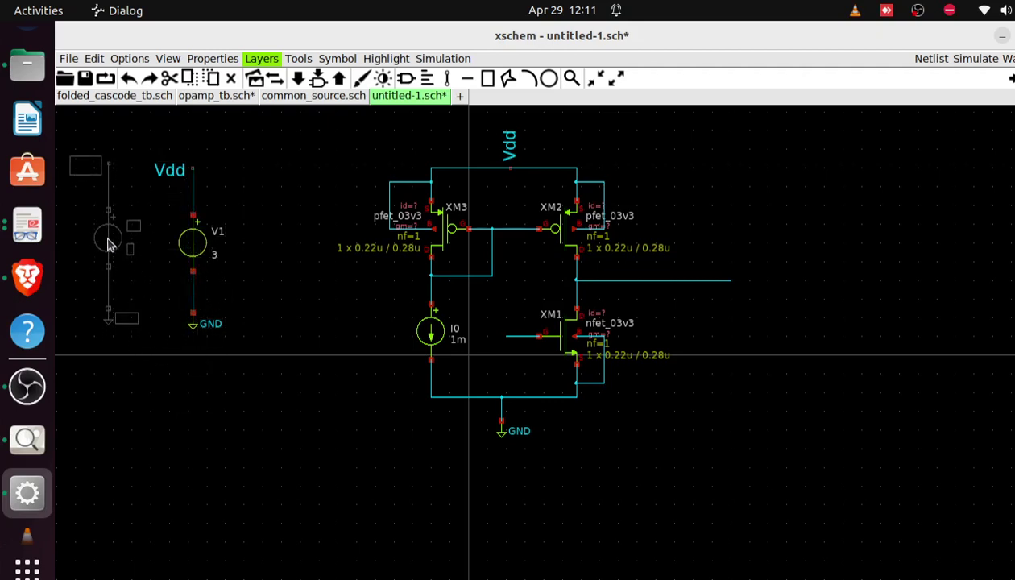
click(111, 246)
click(276, 225)
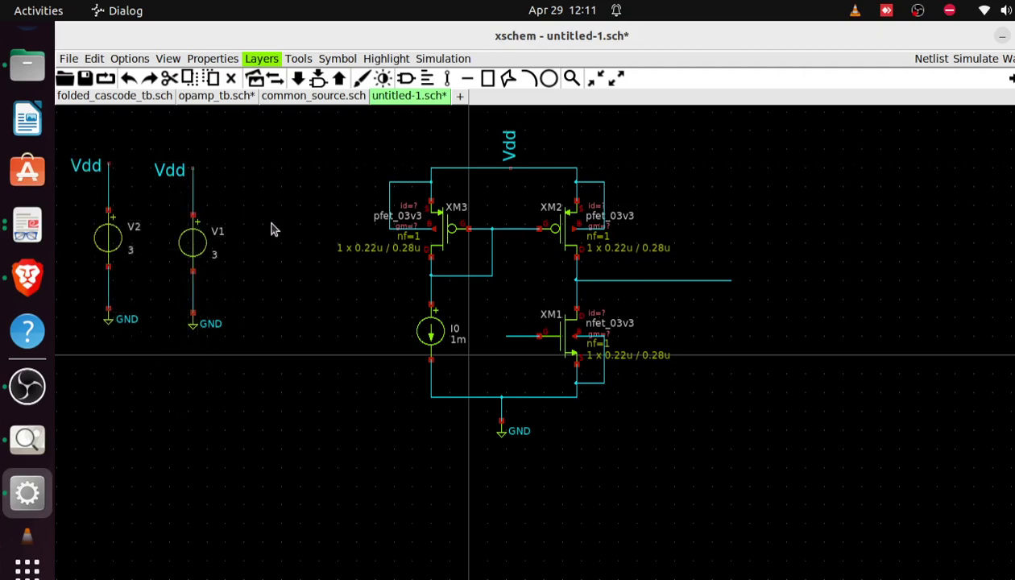
Rename the label above V2 to Vin and place a copy of it at the free end of XM1's gate wire
double_click(85, 167)
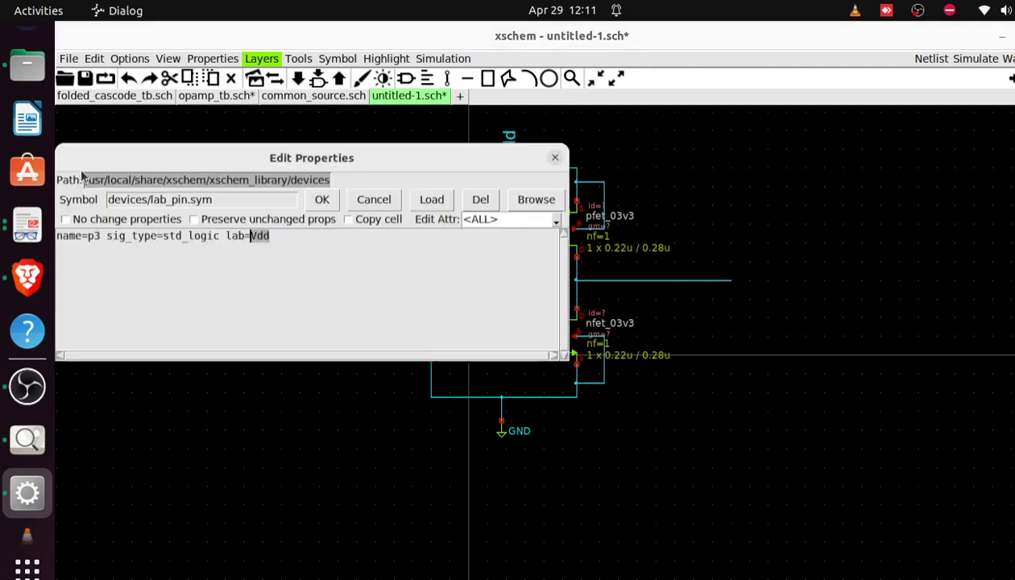
drag(253, 235, 280, 236)
text(Vin)
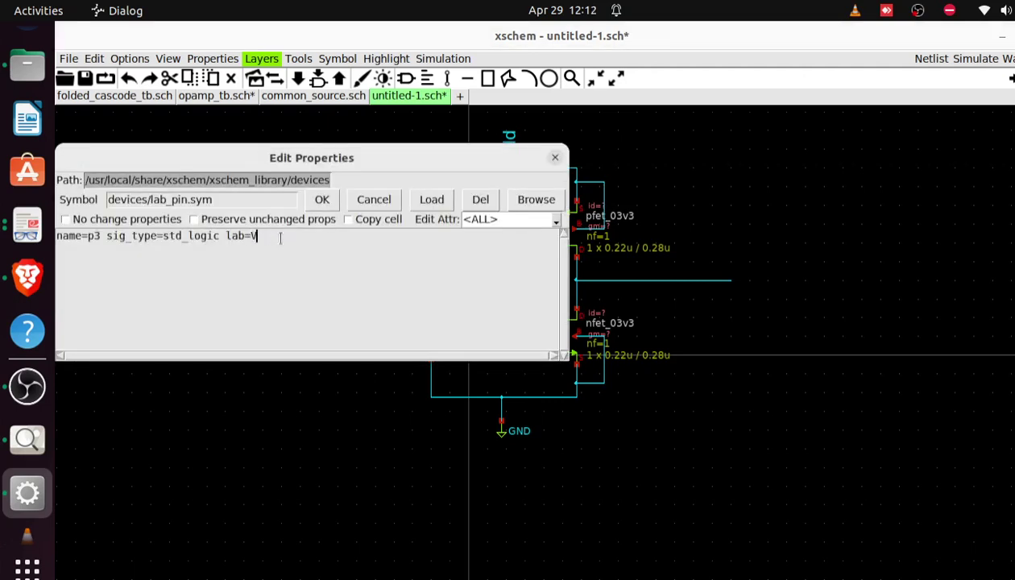
click(321, 199)
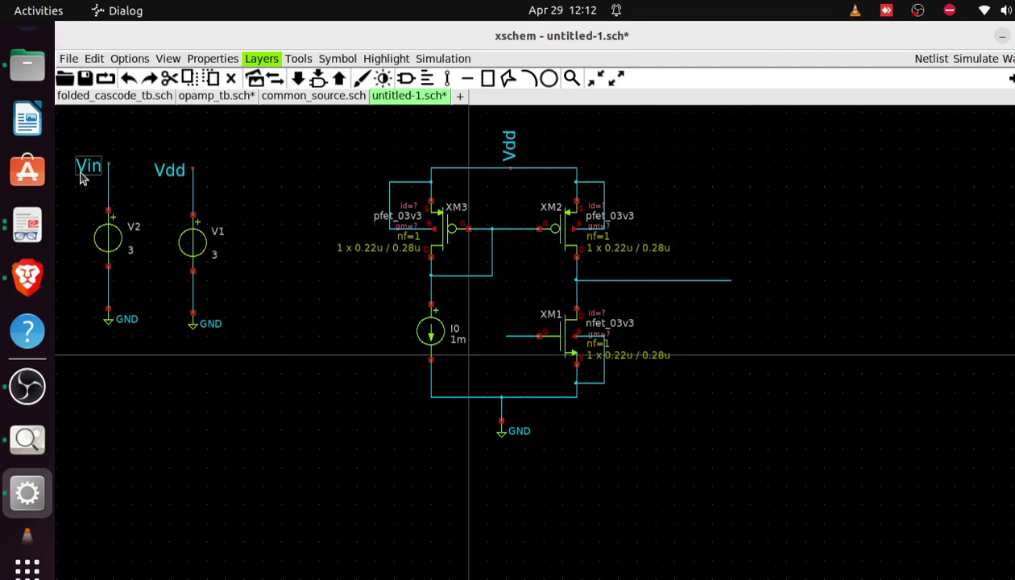
key(c)
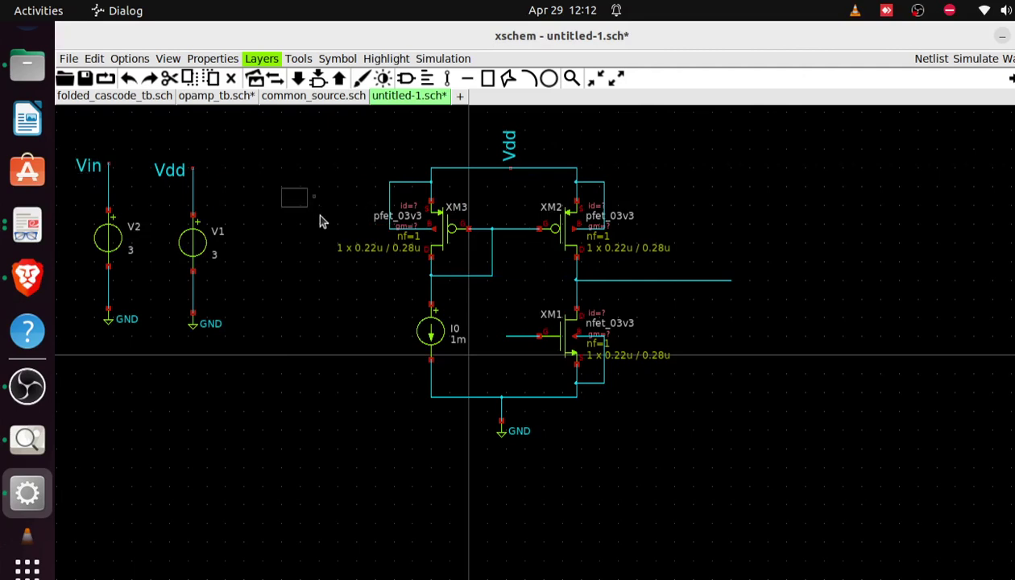
click(482, 349)
Copy the rotated Vdd label to the free end of the output wire and set the copy's lab attribute to Vout
click(511, 149)
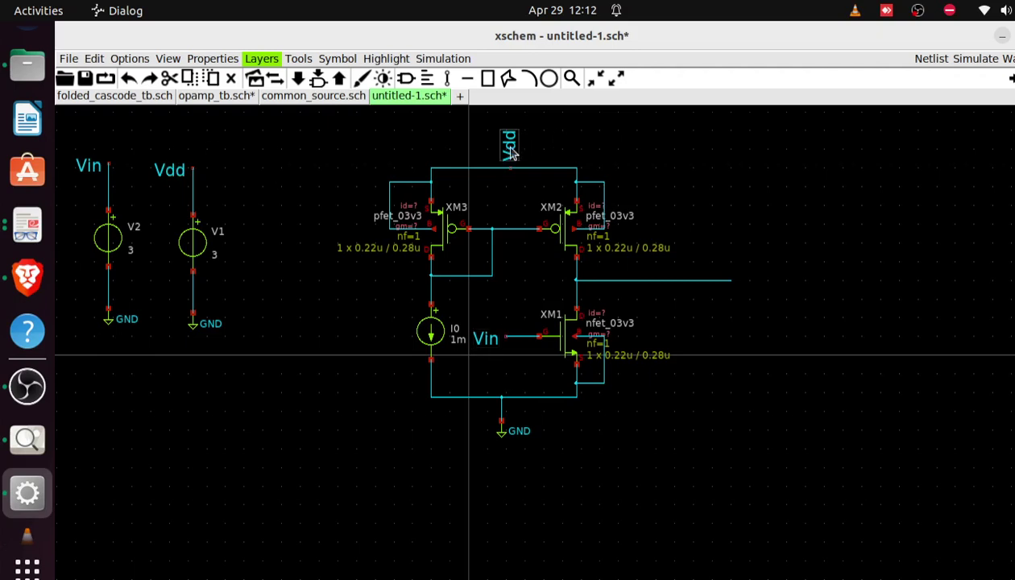
key(c)
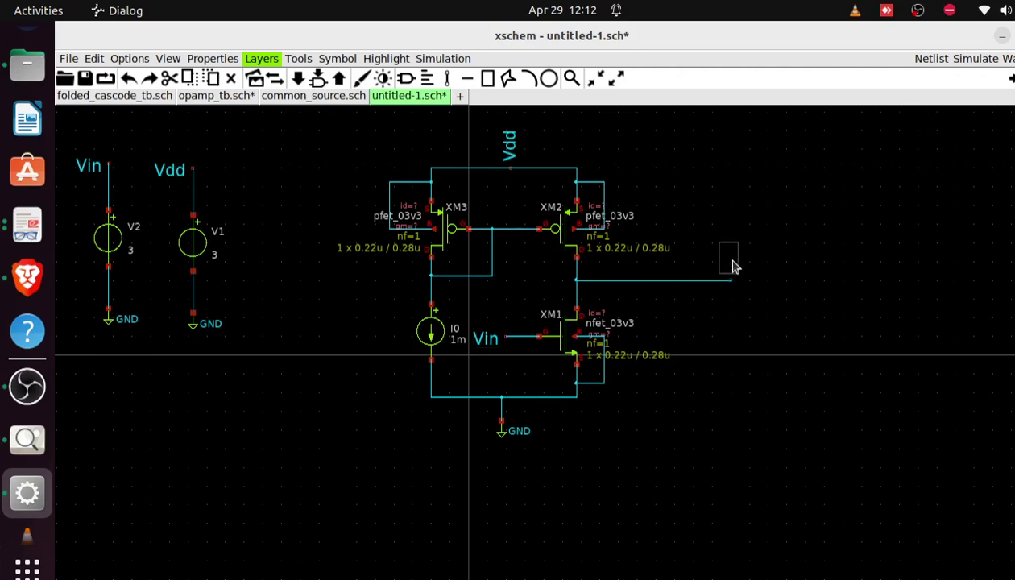
click(732, 265)
key(q)
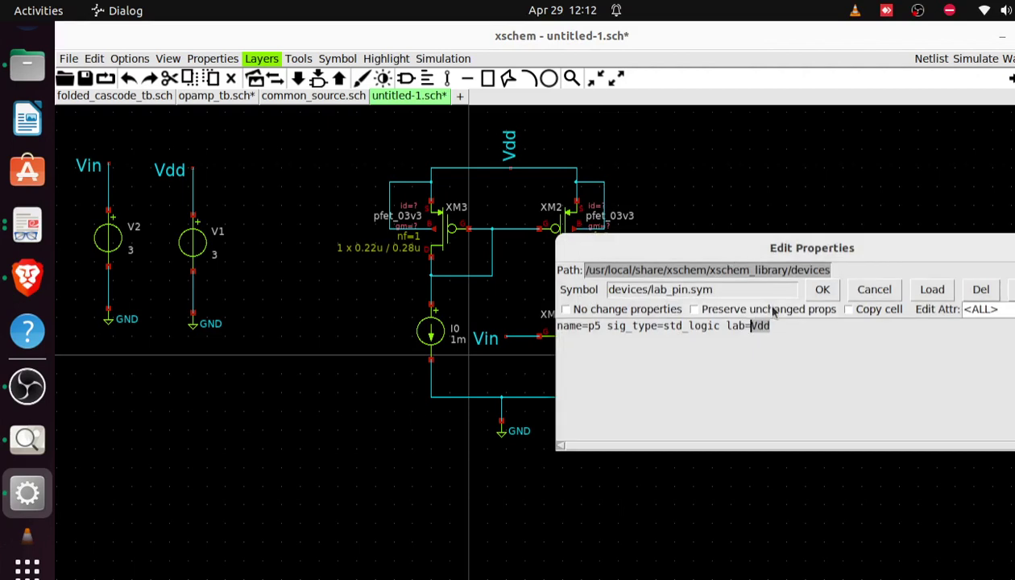
text(Vout)
click(823, 291)
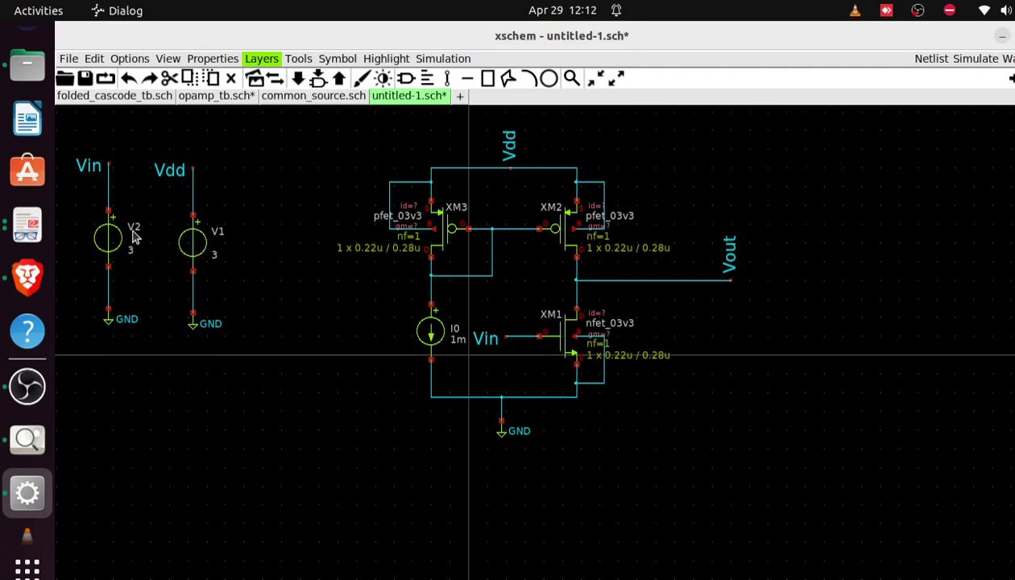
Set the value of voltage source V1 to 3.3
double_click(191, 244)
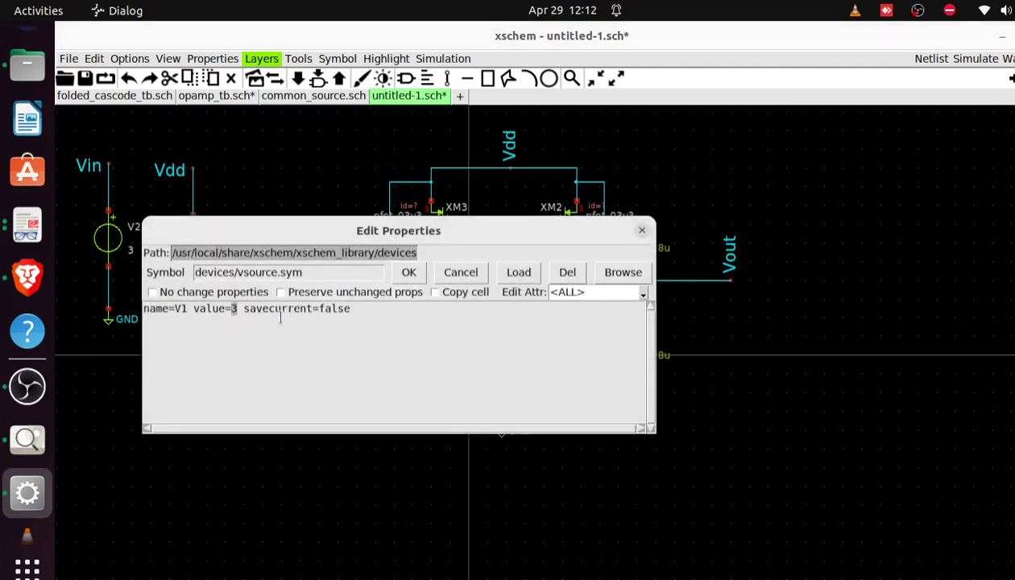
key(Right)
text(.)
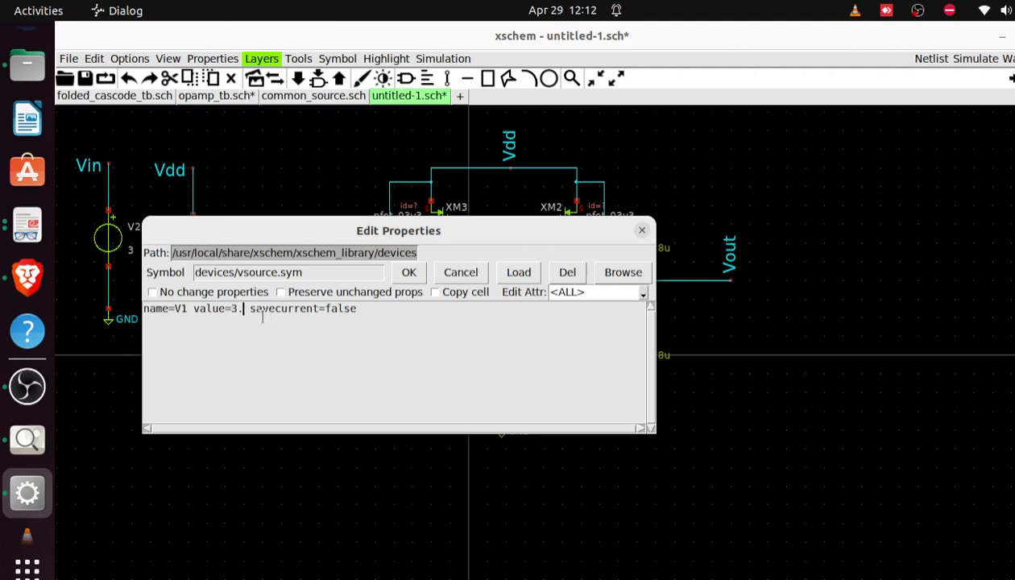
text(3)
click(409, 273)
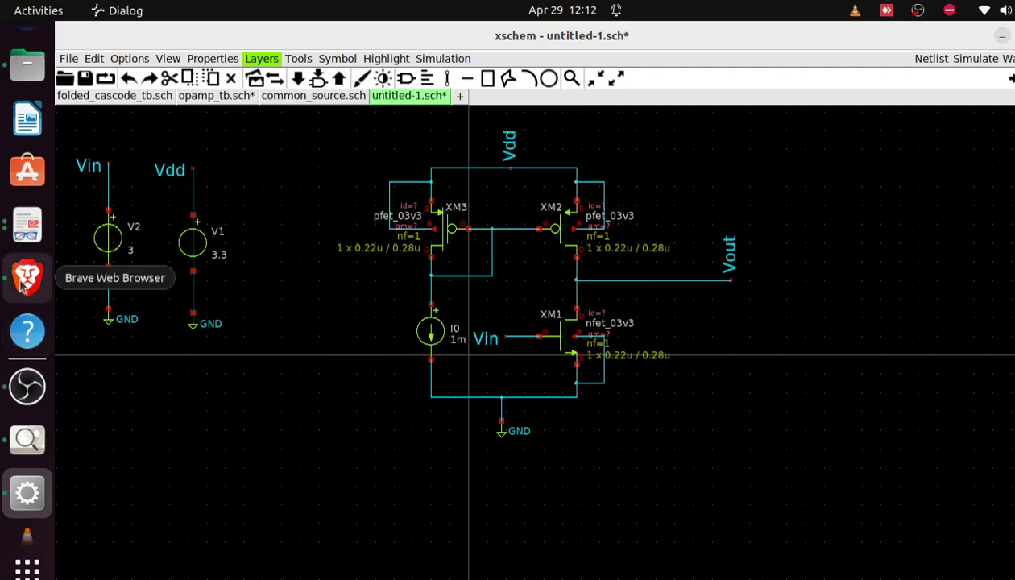
Check the handwritten design notes for the bias current and set the value of current source I0 to 100u
click(17, 447)
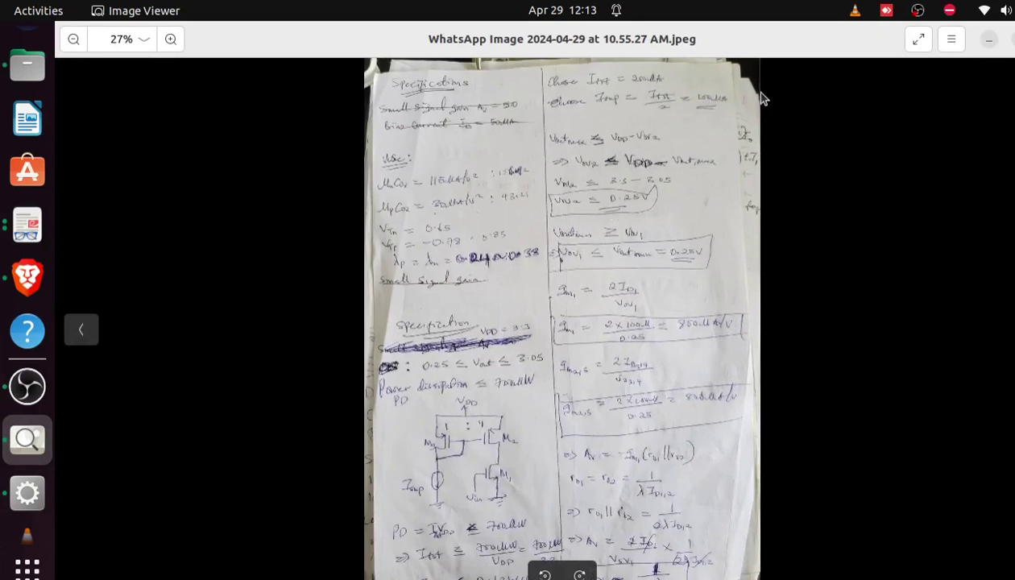
click(982, 40)
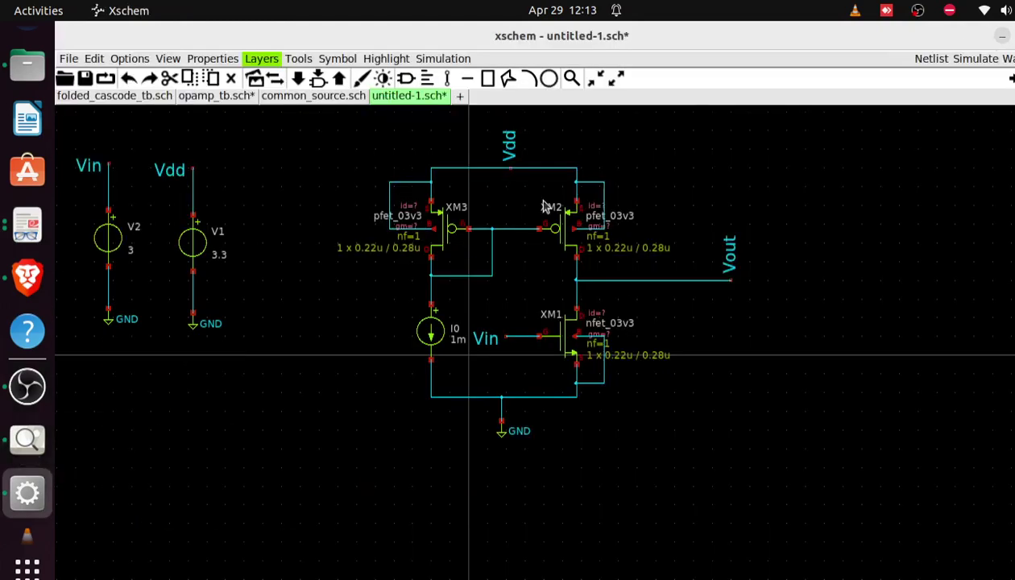
double_click(433, 325)
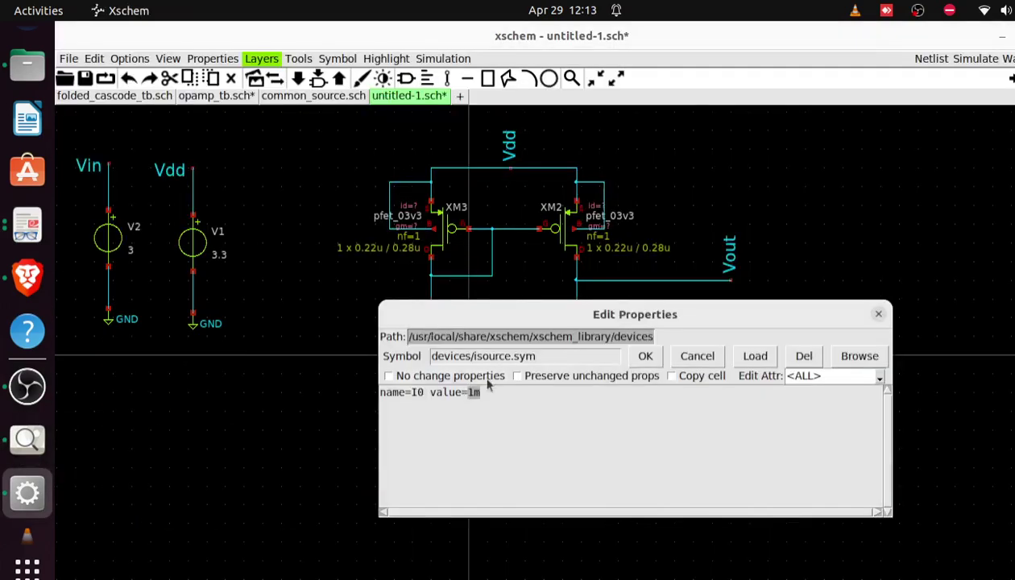
text(100u)
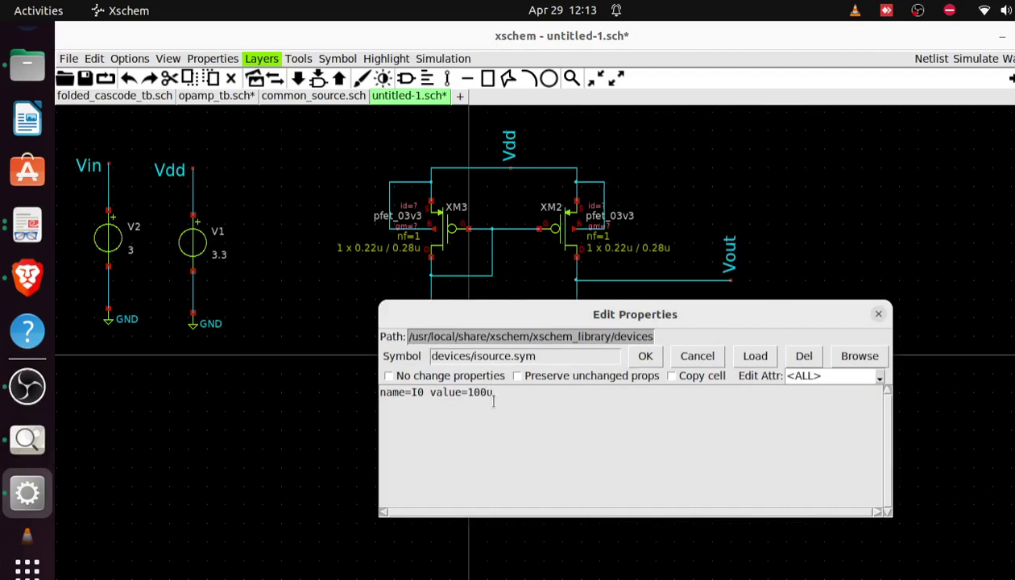
click(645, 357)
click(352, 340)
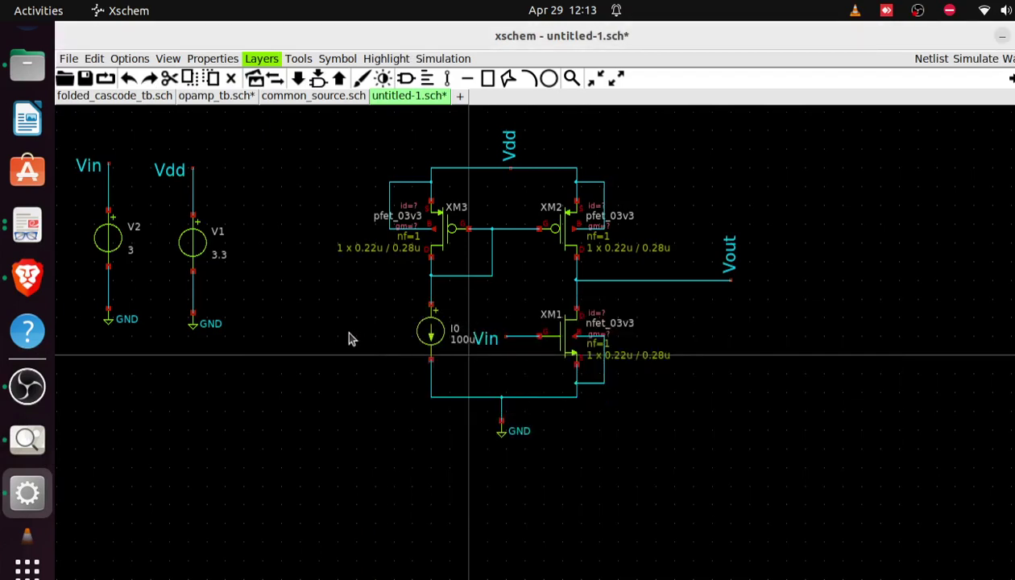
Rotate XM1's Vin label to vertical and move it just below the free end of the gate wire
click(487, 345)
key(shift+r)
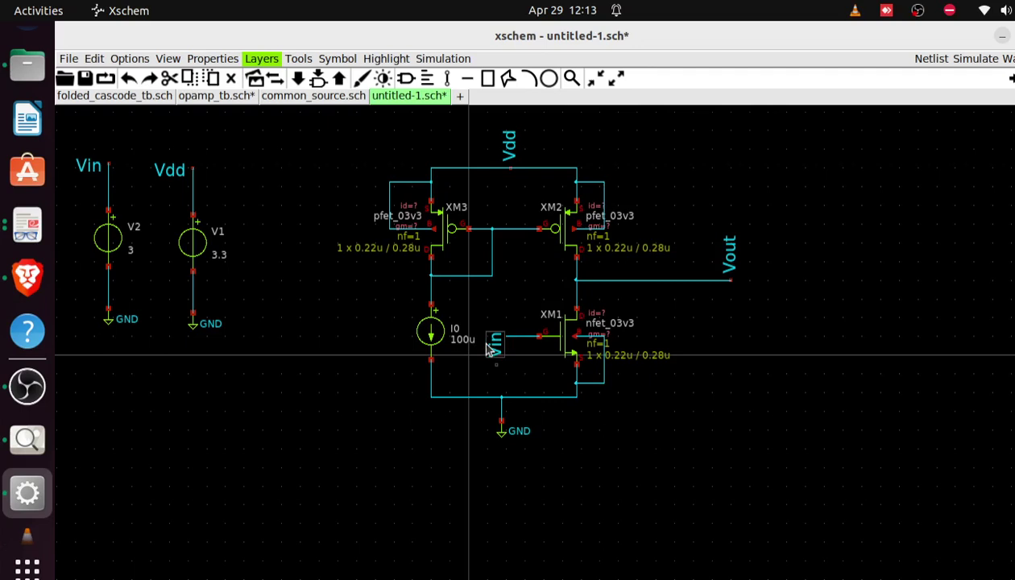
key(shift+r)
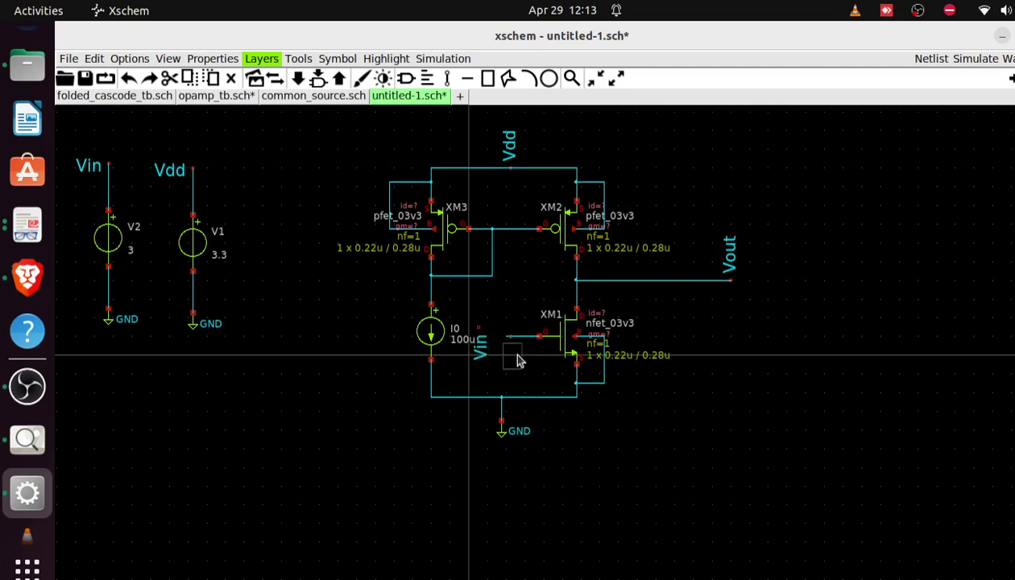
drag(498, 344, 517, 360)
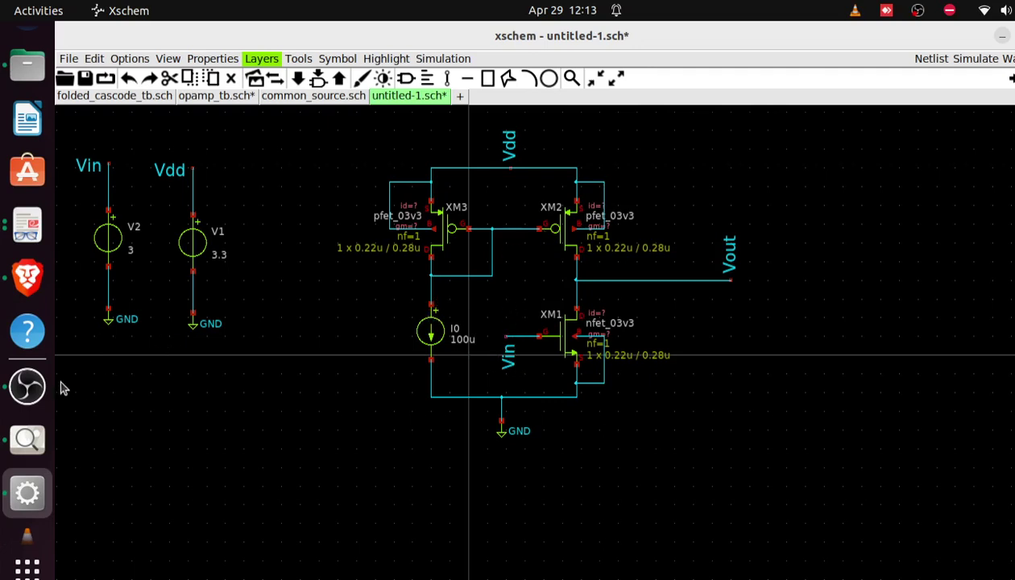
Check the sizing page of the handwritten design notes and set transistor XM1 to L=0.8u and W=22.4u
click(27, 438)
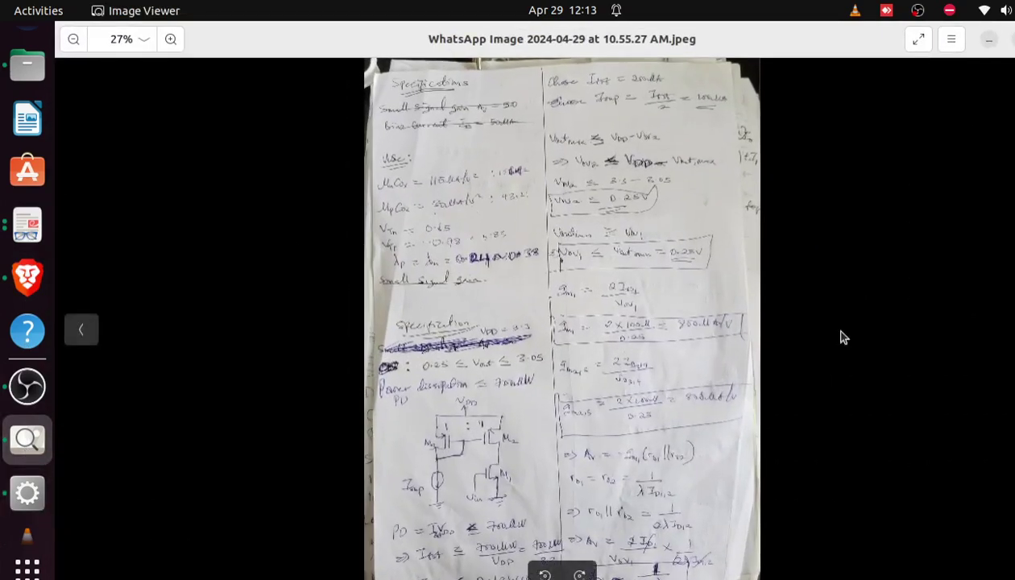
key(Right)
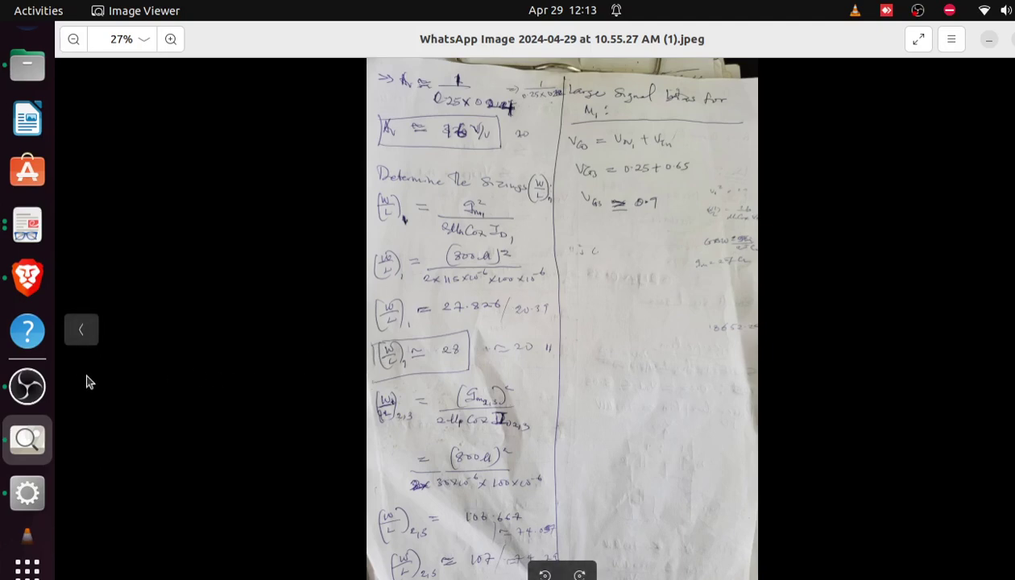
click(28, 490)
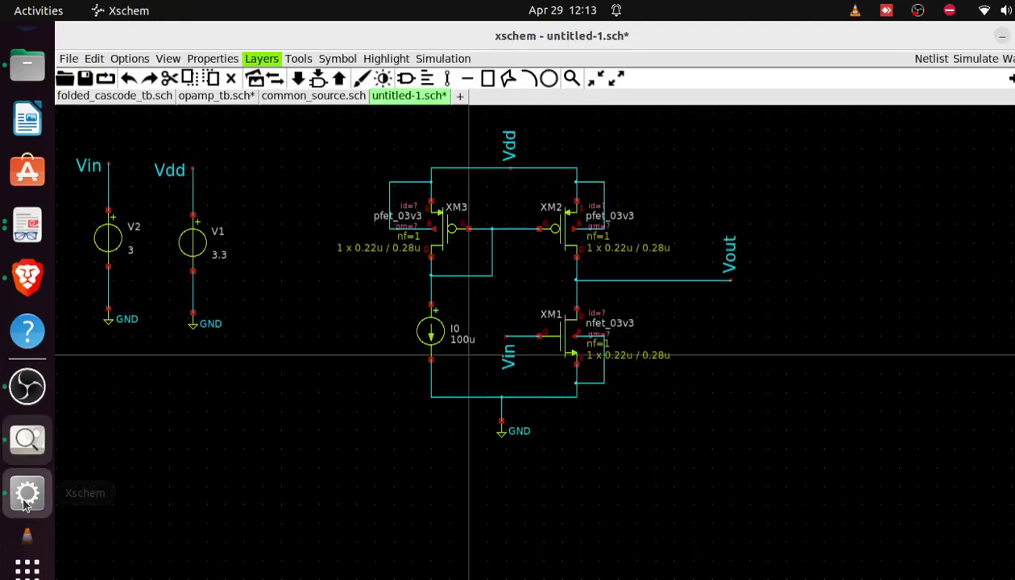
double_click(561, 346)
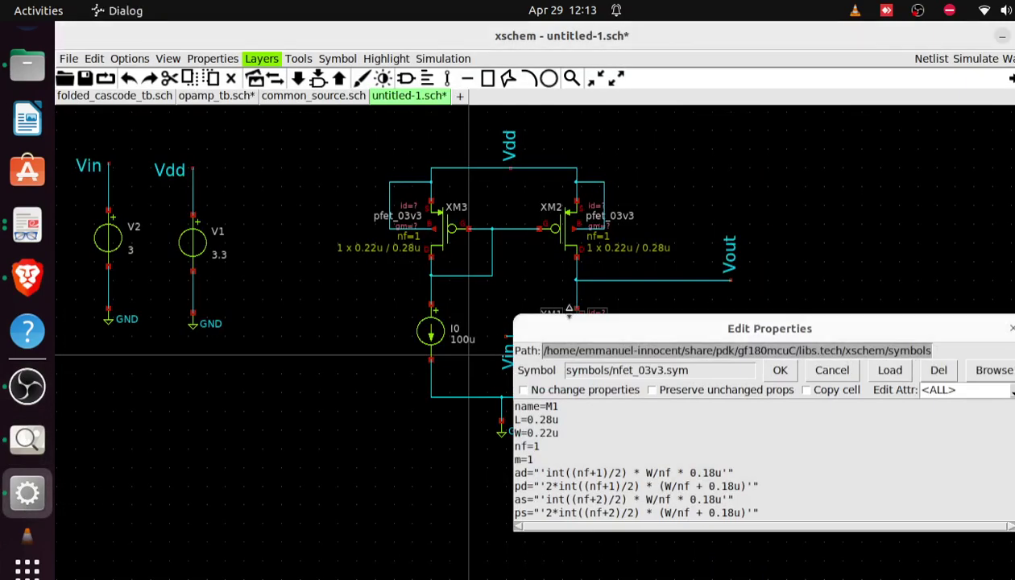
drag(575, 332, 416, 173)
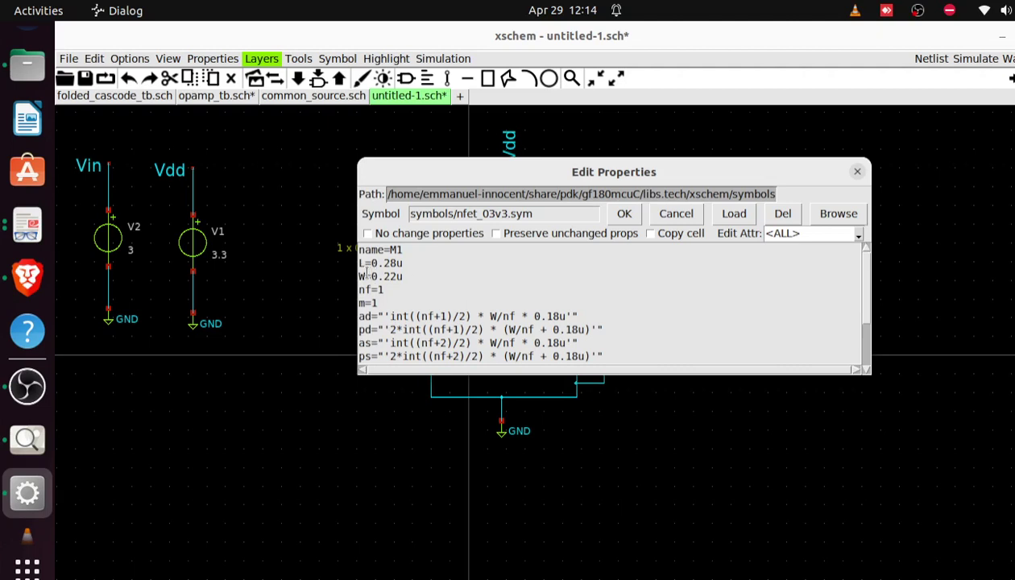
click(438, 254)
click(403, 266)
key(Delete)
click(395, 276)
key(BackSpace)
key(BackSpace)
key(BackSpace)
key(BackSpace)
text(22.4)
click(625, 216)
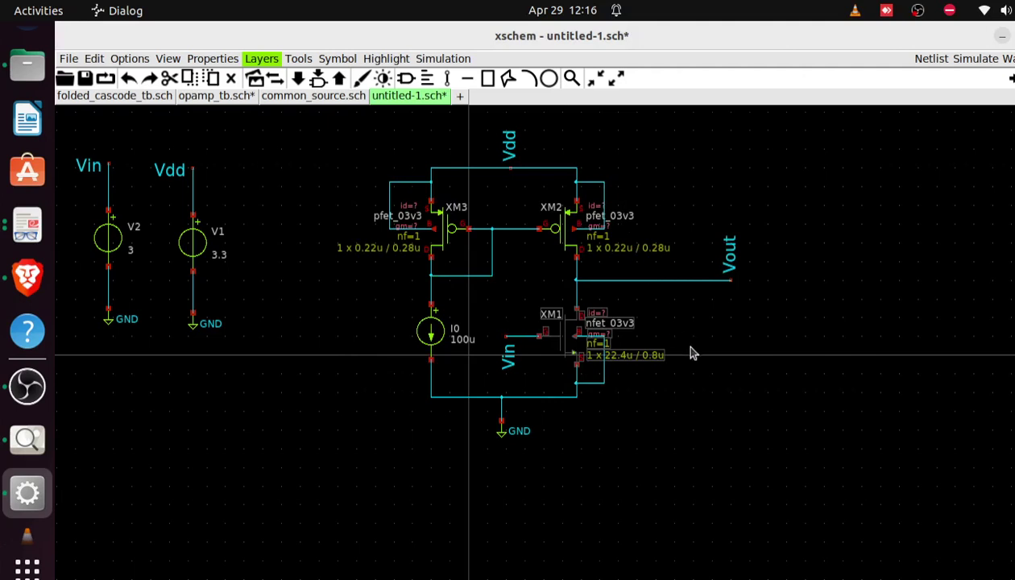
Review XM1's length and width in its properties, close them and clear the selection
double_click(562, 345)
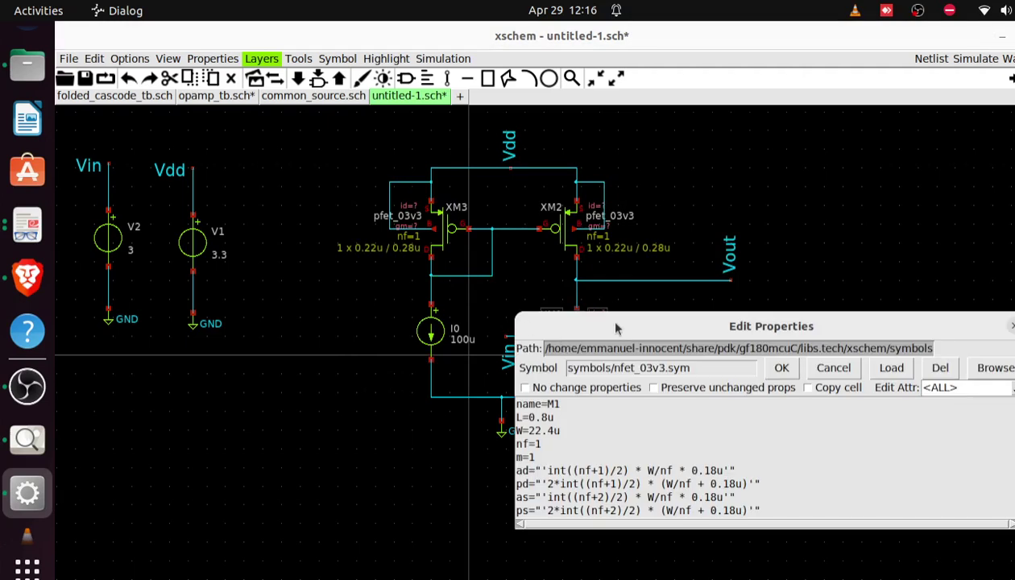
drag(617, 316, 540, 186)
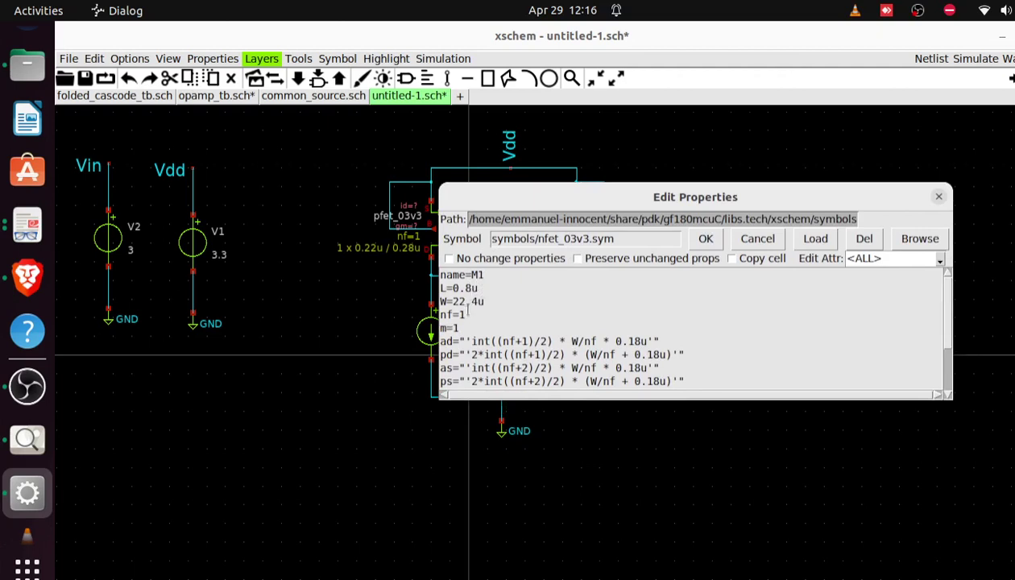
click(703, 242)
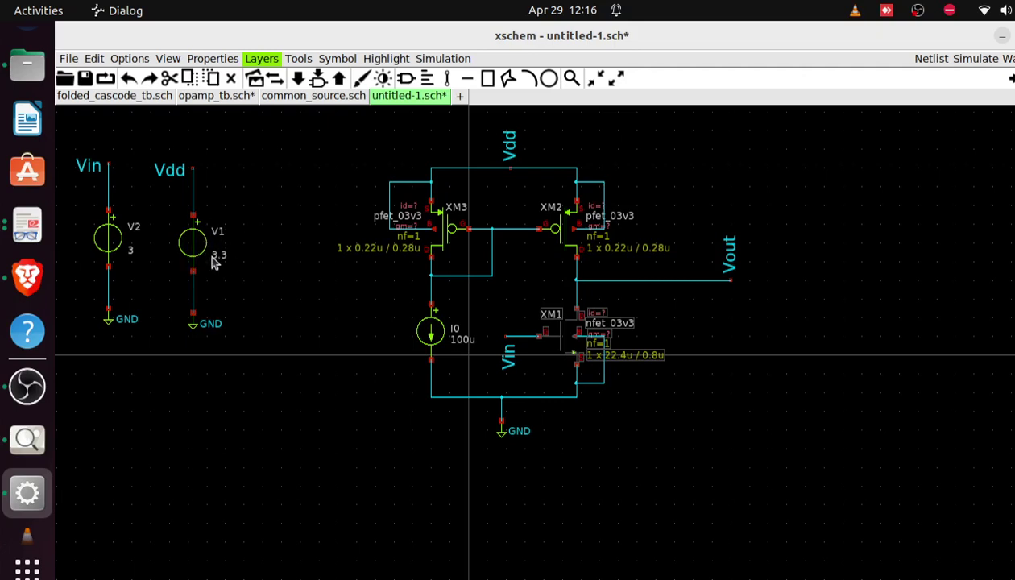
click(797, 381)
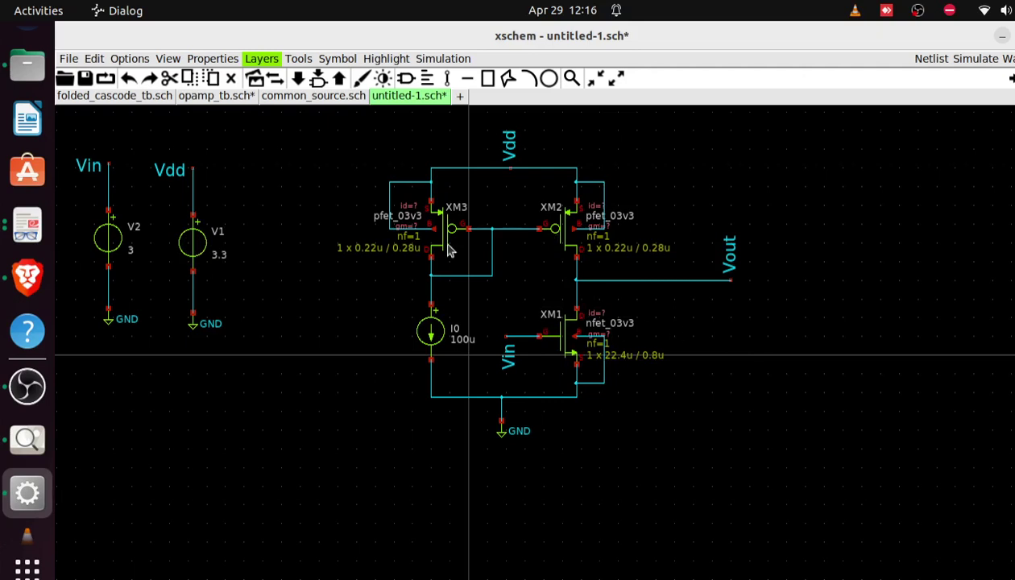
Check the design notes for the PMOS sizing and set XM2 and XM3 together to L=0.8u and W=85.6u, preserving unchanged properties
click(25, 439)
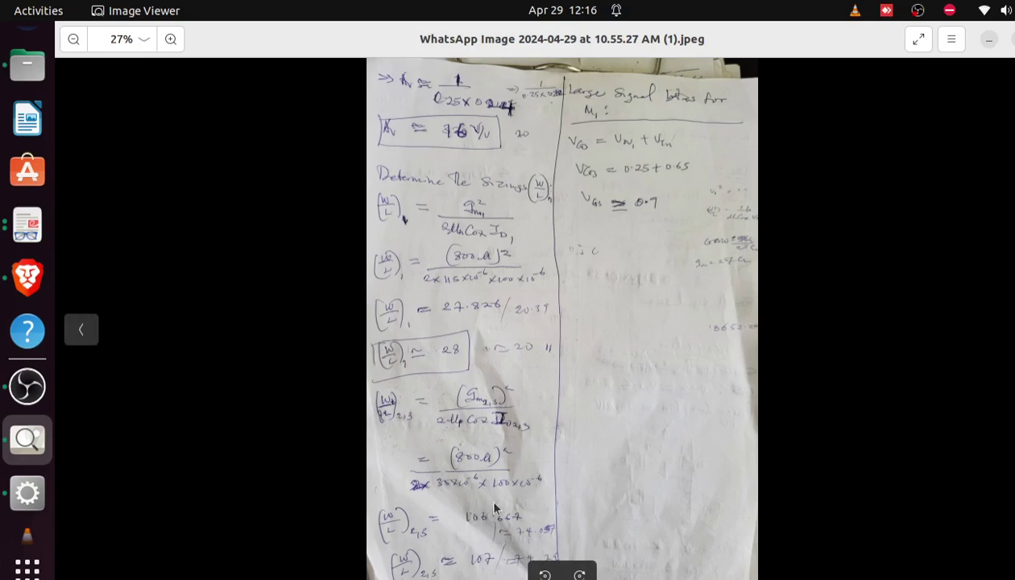
click(991, 41)
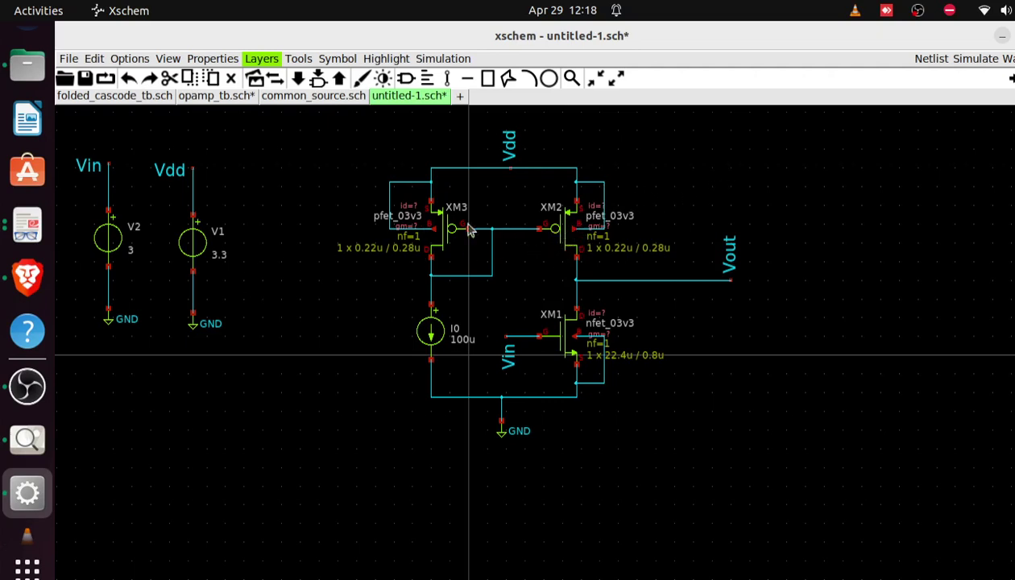
double_click(562, 233)
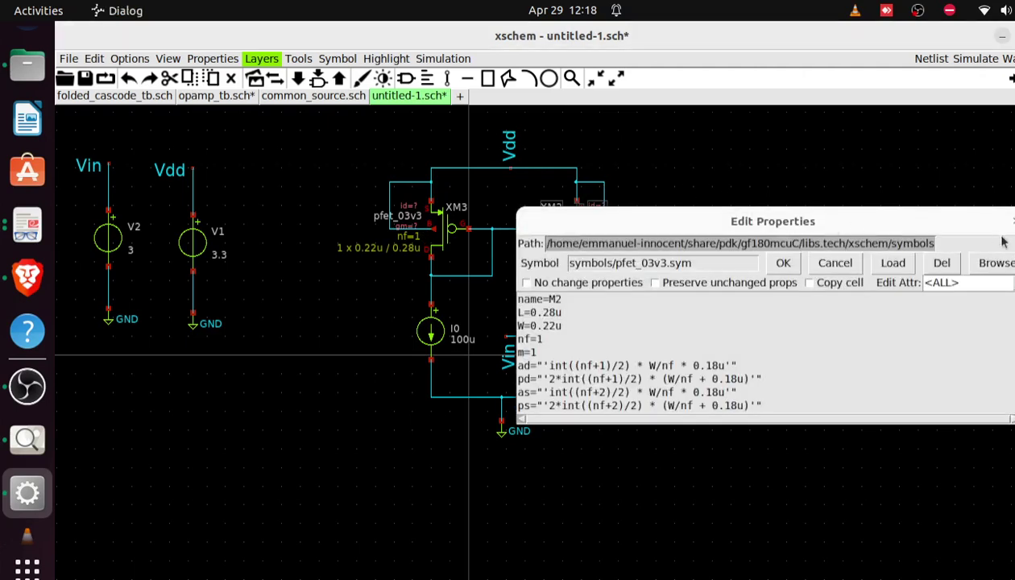
key(Escape)
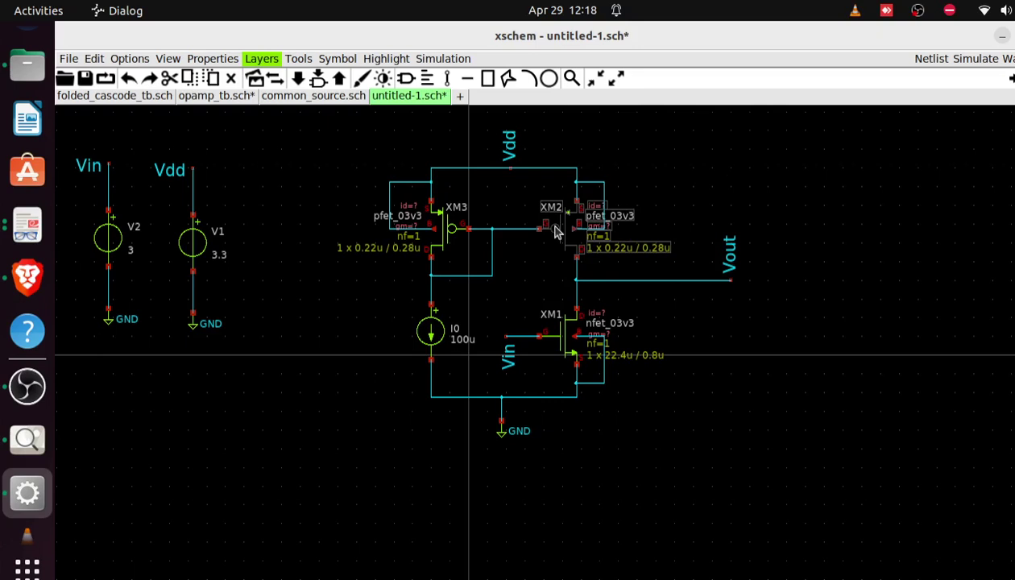
shift+click(448, 239)
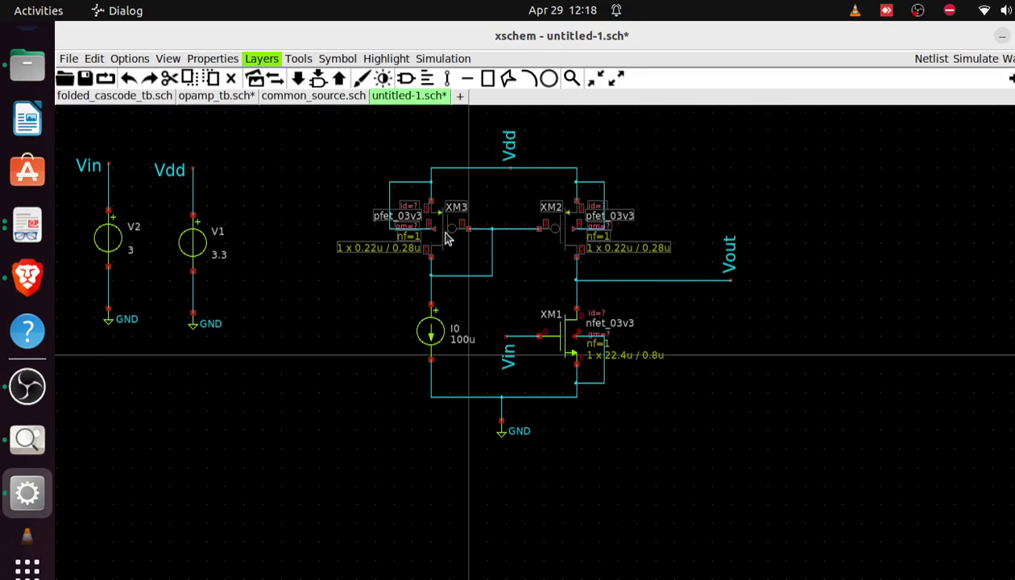
right_click(448, 238)
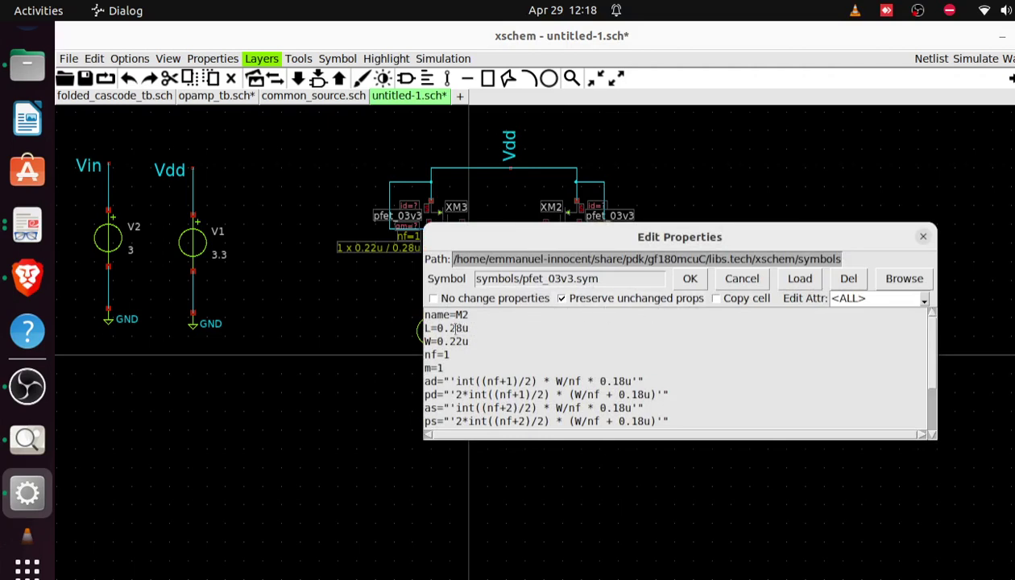
key(BackSpace)
key(BackSpace)
key(BackSpace)
text(85.6)
key(Delete)
click(690, 279)
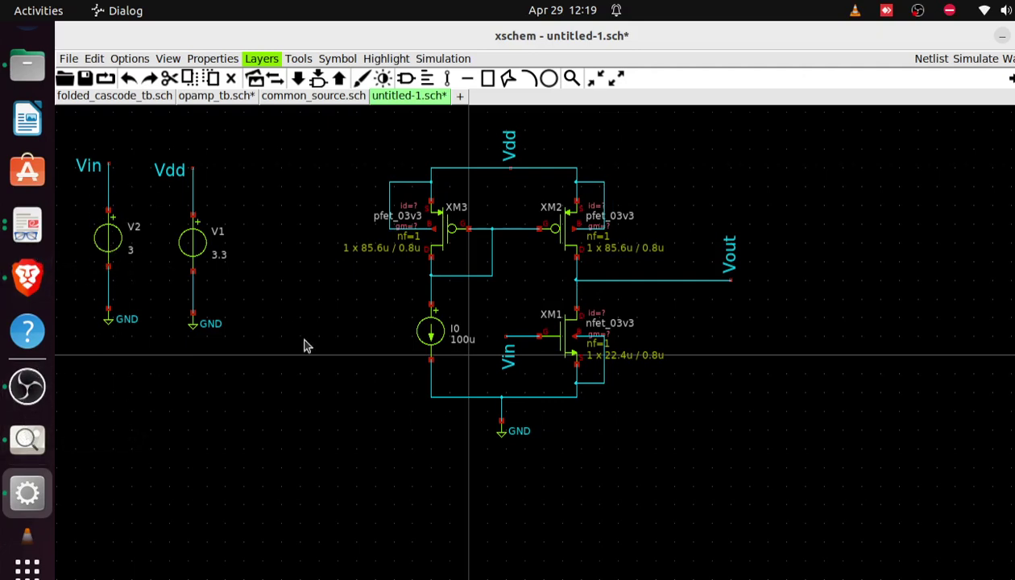
Check the gate bias voltage in the design notes and set the value of voltage source V2 to 0.9
click(25, 443)
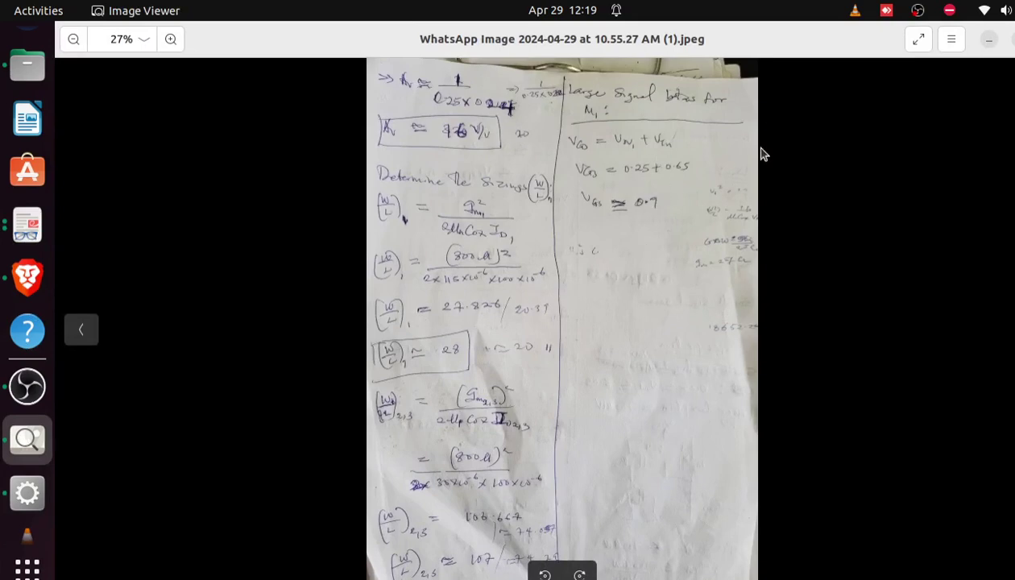
click(989, 38)
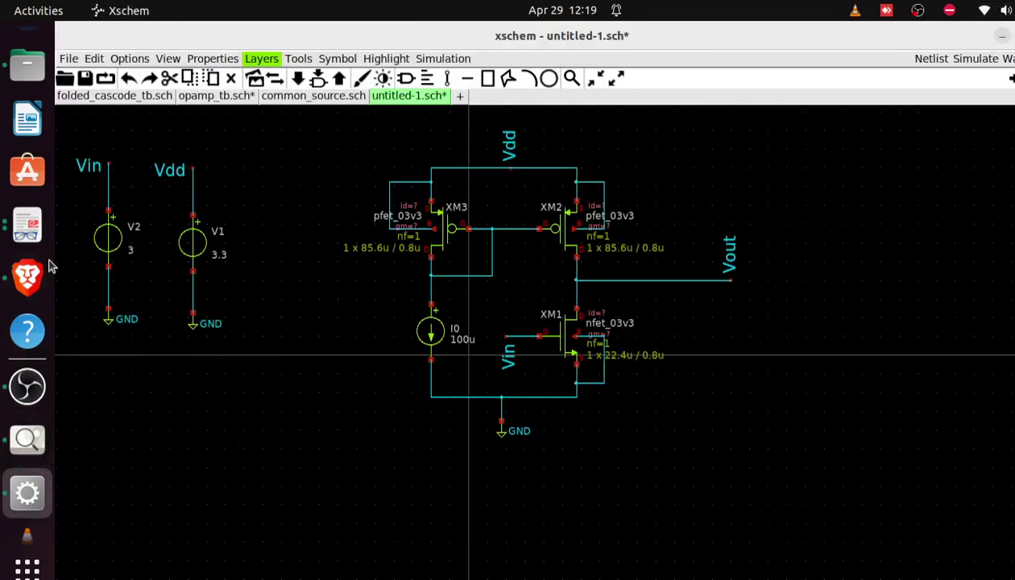
double_click(108, 238)
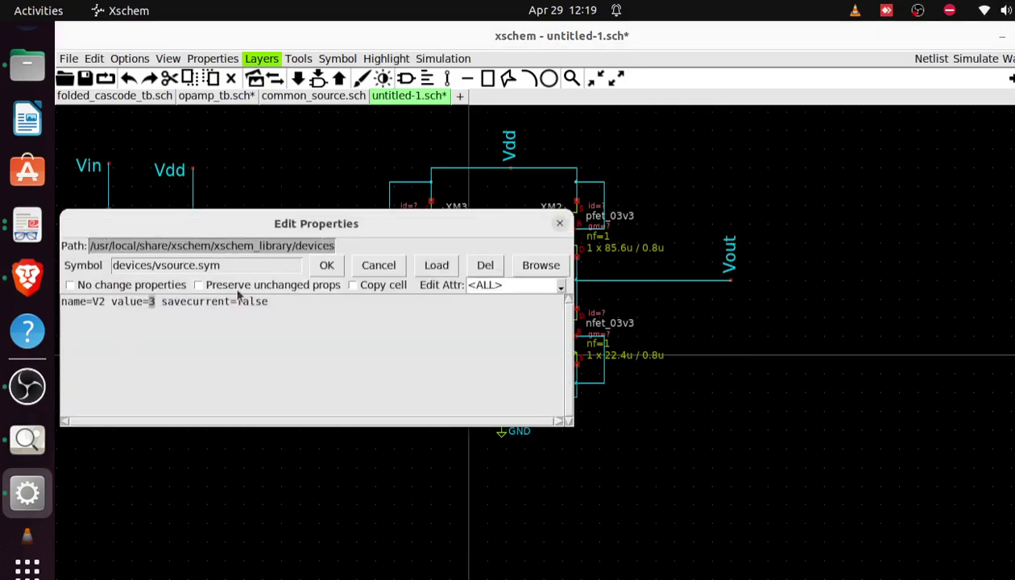
text(0.9)
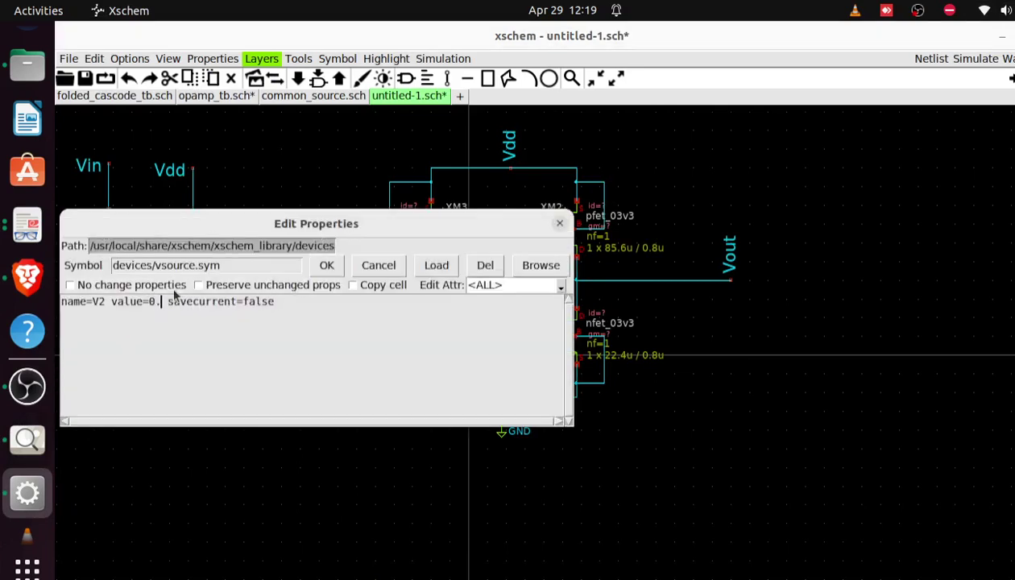
click(329, 265)
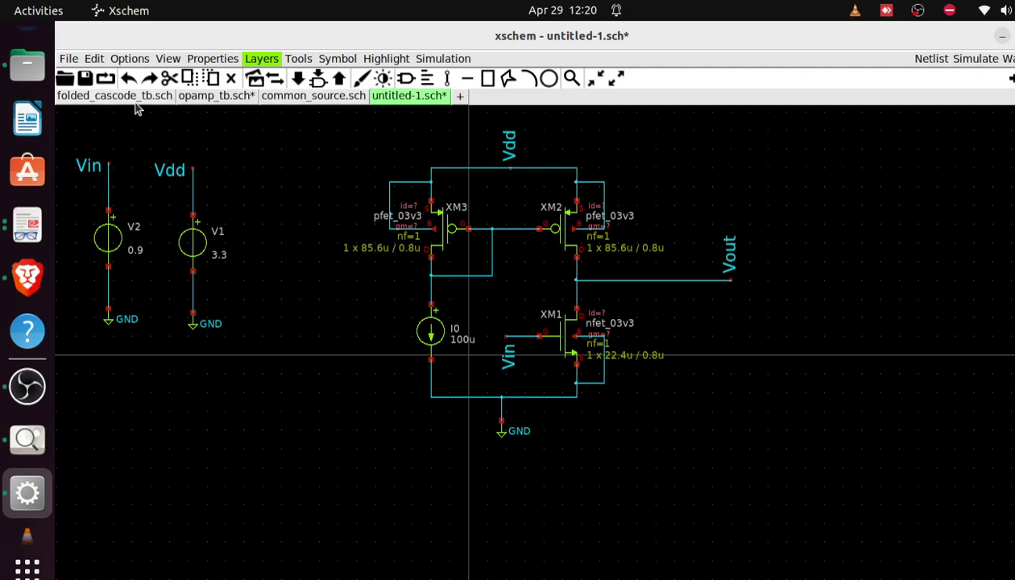
Copy the MODELS code block from common_source.sch and place it below the voltage sources in untitled-1.sch
click(322, 99)
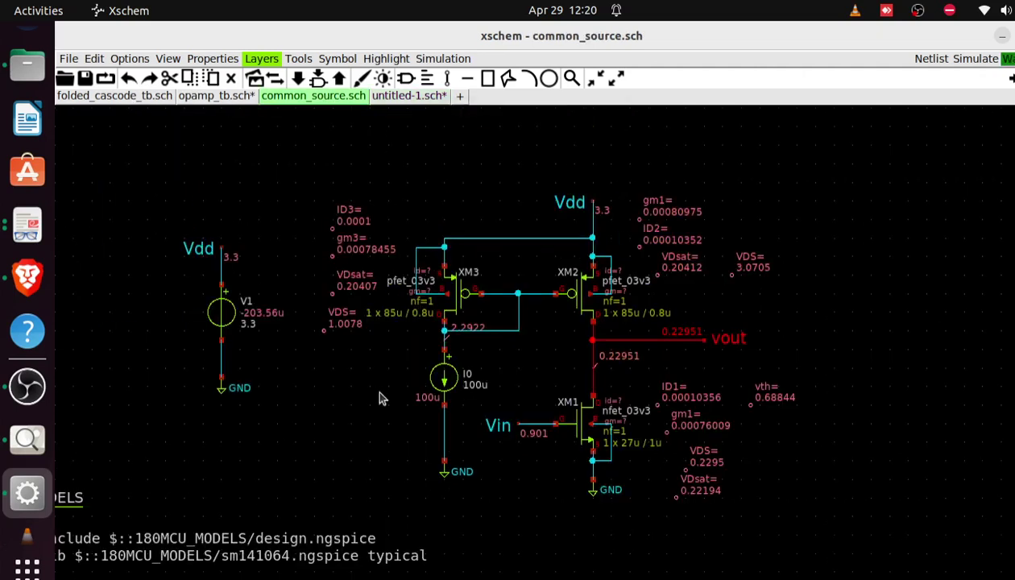
click(157, 556)
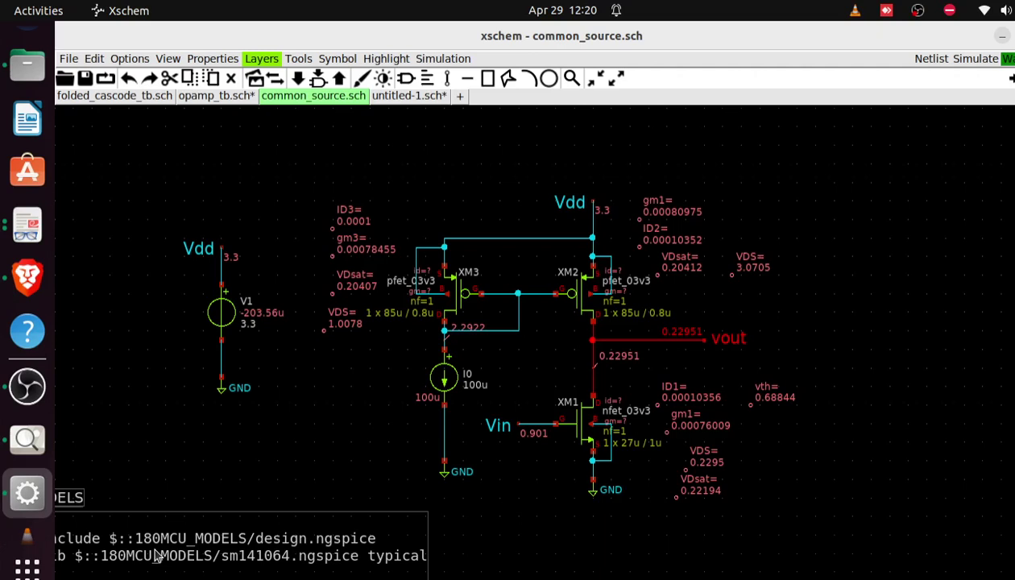
drag(162, 527, 402, 97)
click(402, 97)
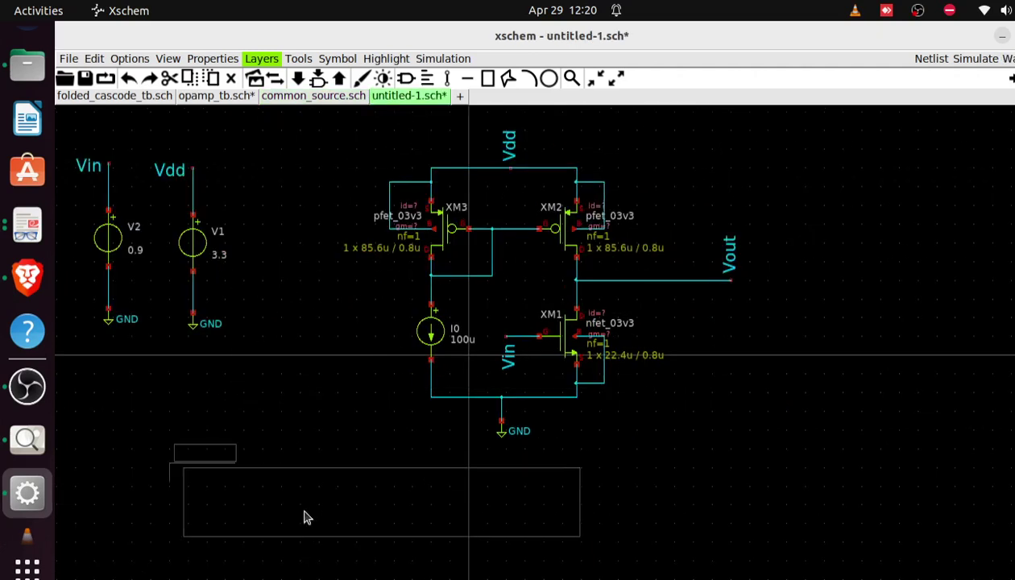
click(197, 499)
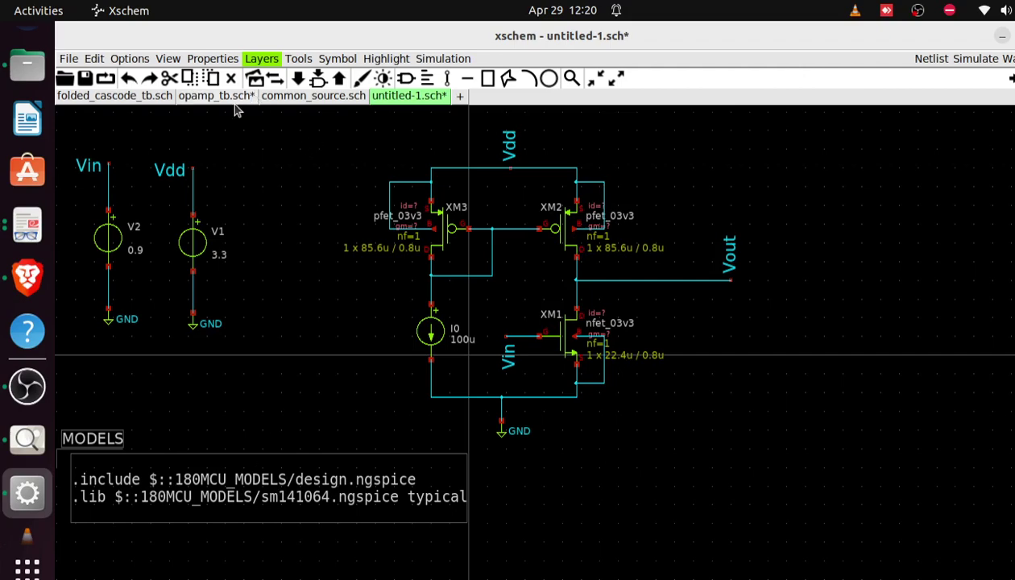
Look through the other open schematics, return to untitled-1.sch and deselect the MODELS block
click(314, 99)
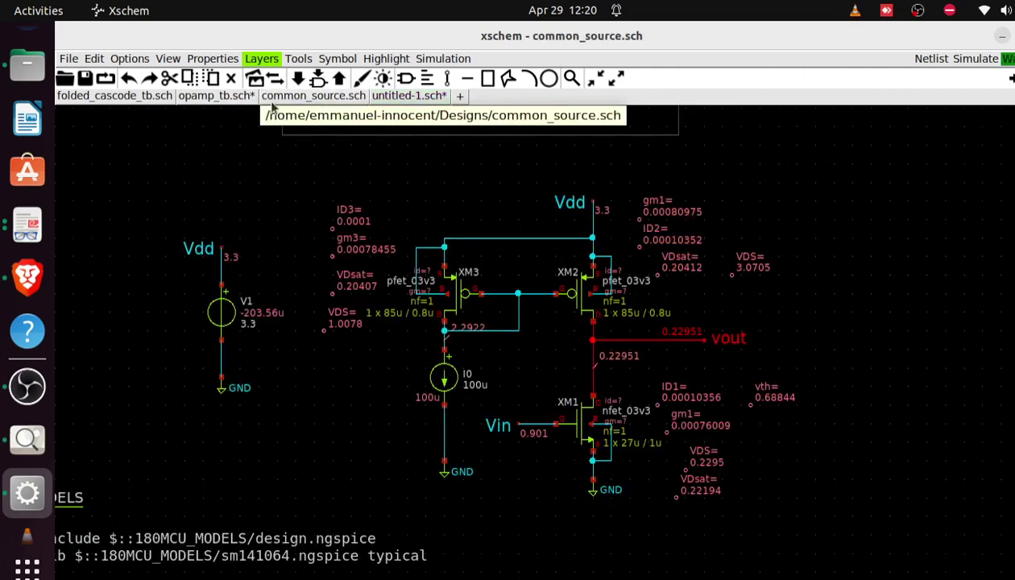
click(213, 98)
click(127, 100)
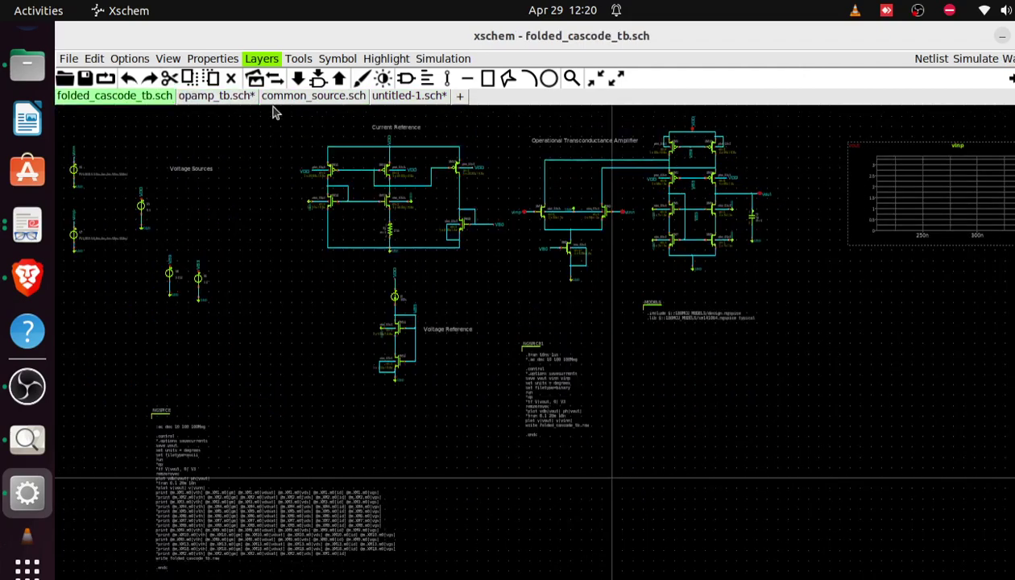
click(314, 98)
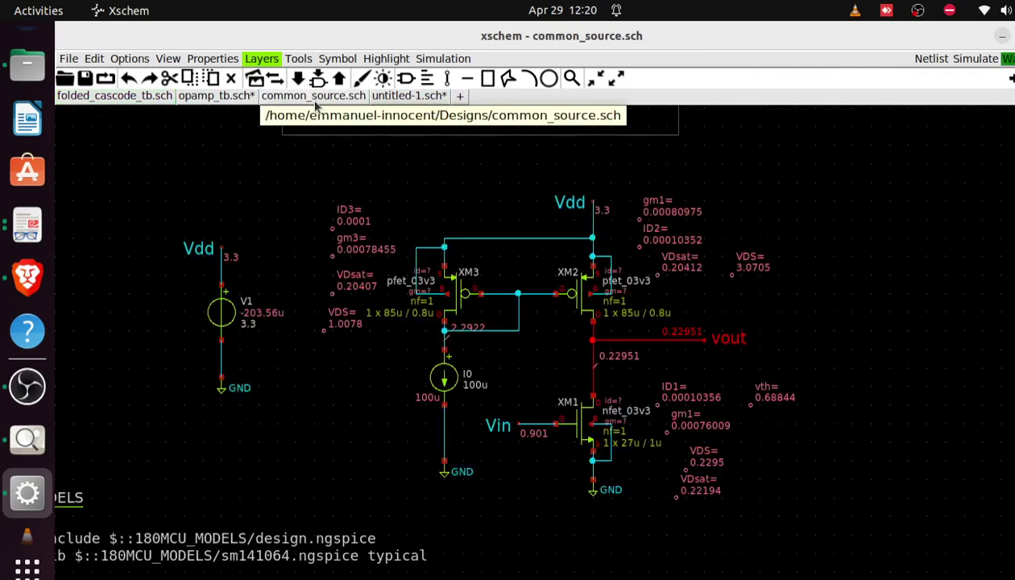
click(316, 100)
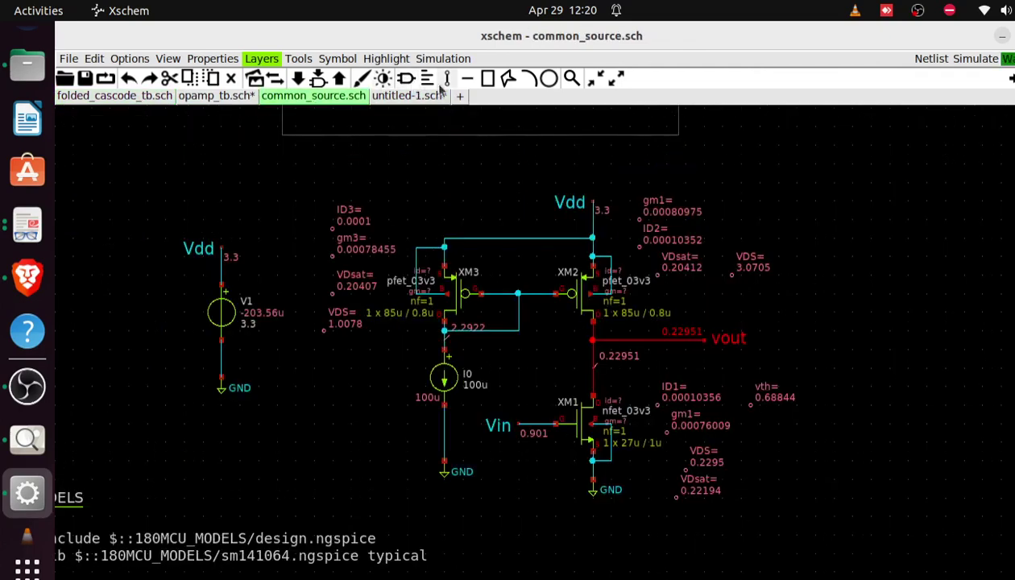
click(405, 97)
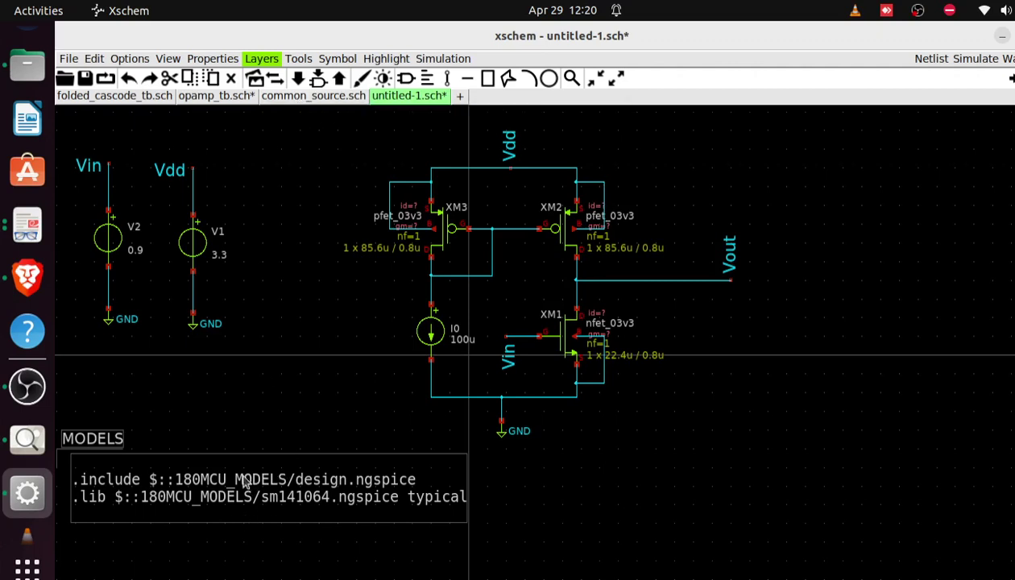
click(261, 433)
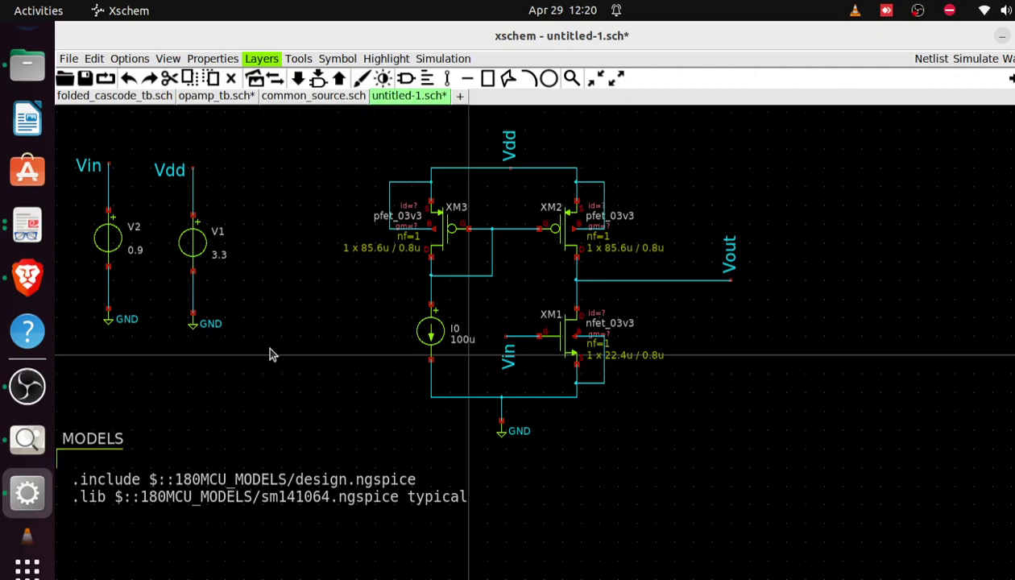
Copy the s1 simulation code block from common_source.sch and place it beside the amplifier's Vout output in untitled-1.sch
click(315, 98)
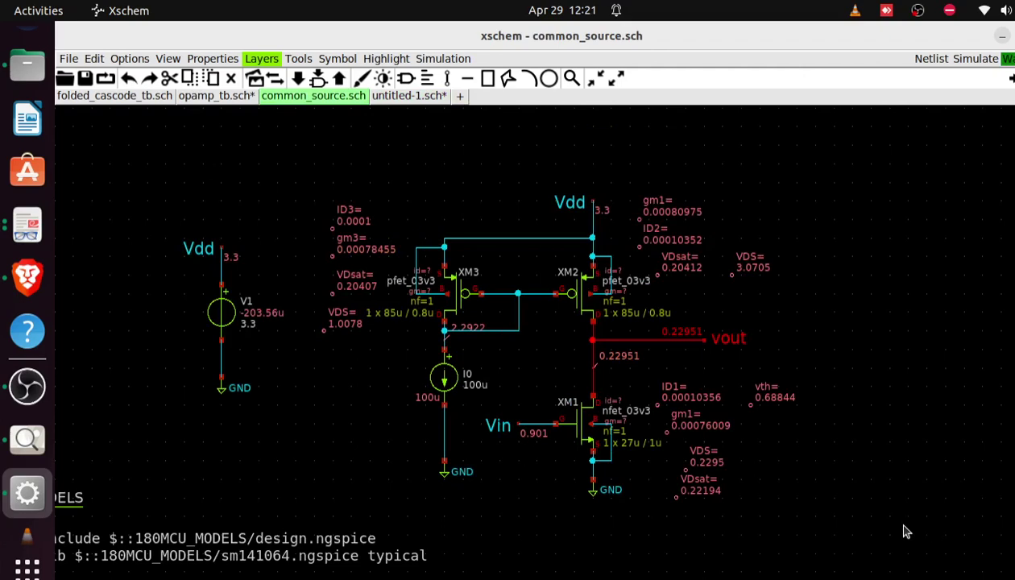
scroll(902, 532, down, 5)
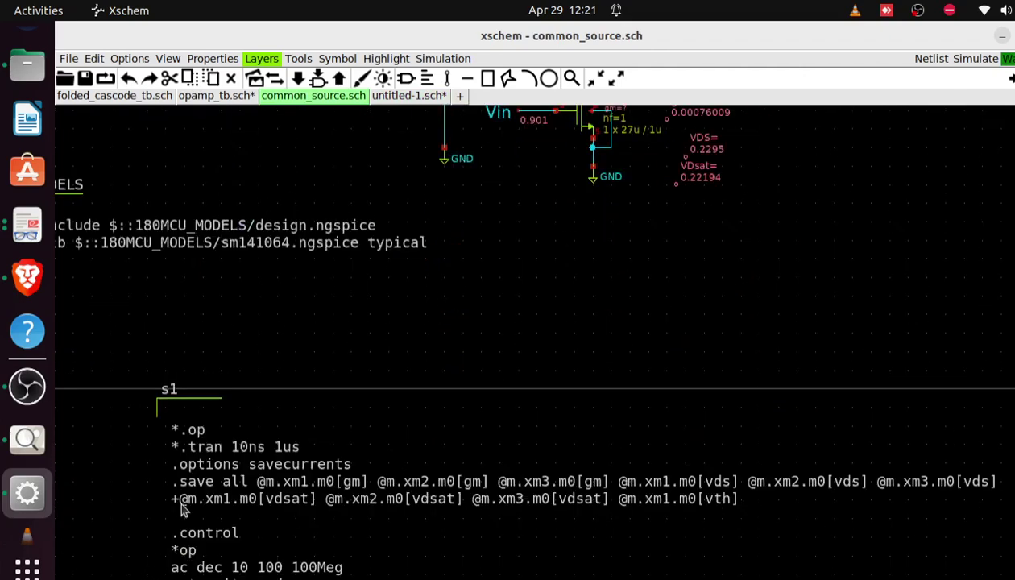
click(222, 507)
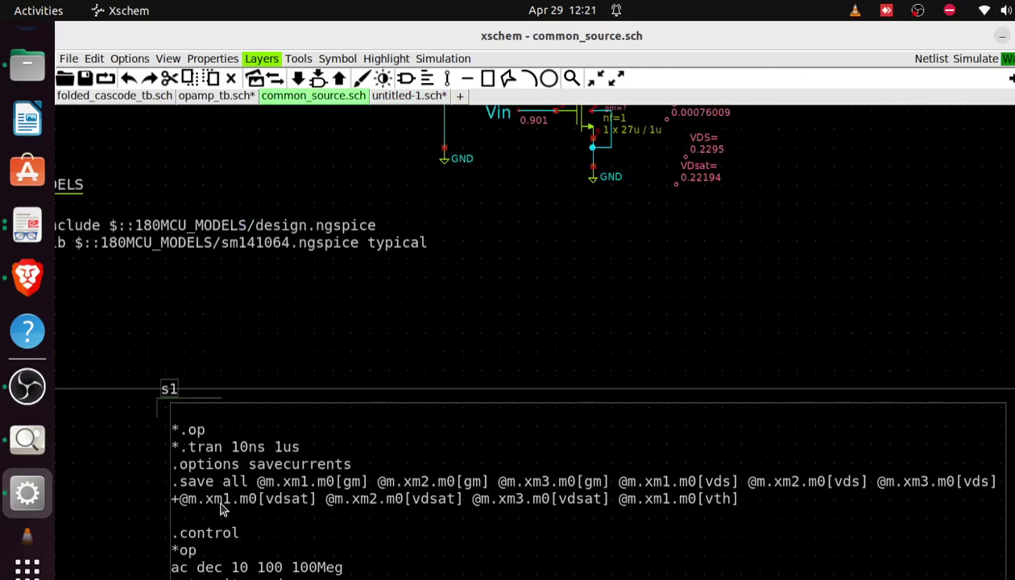
click(403, 97)
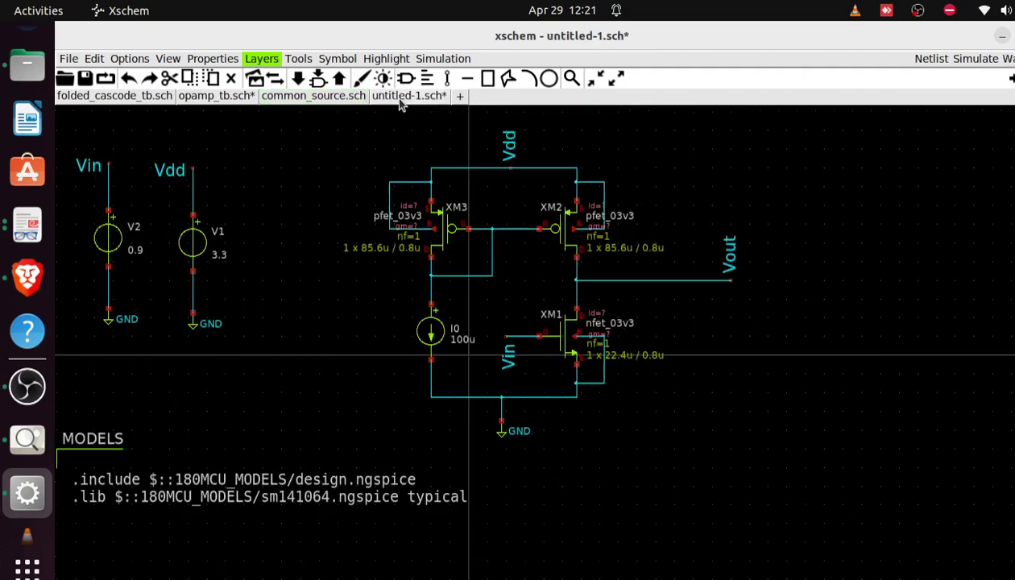
key(ctrl+v)
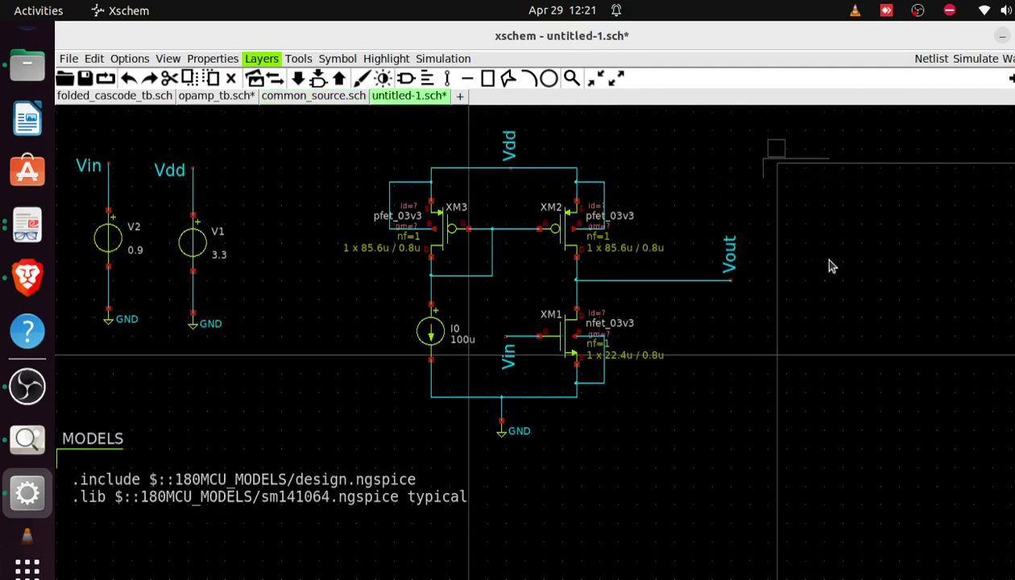
click(832, 266)
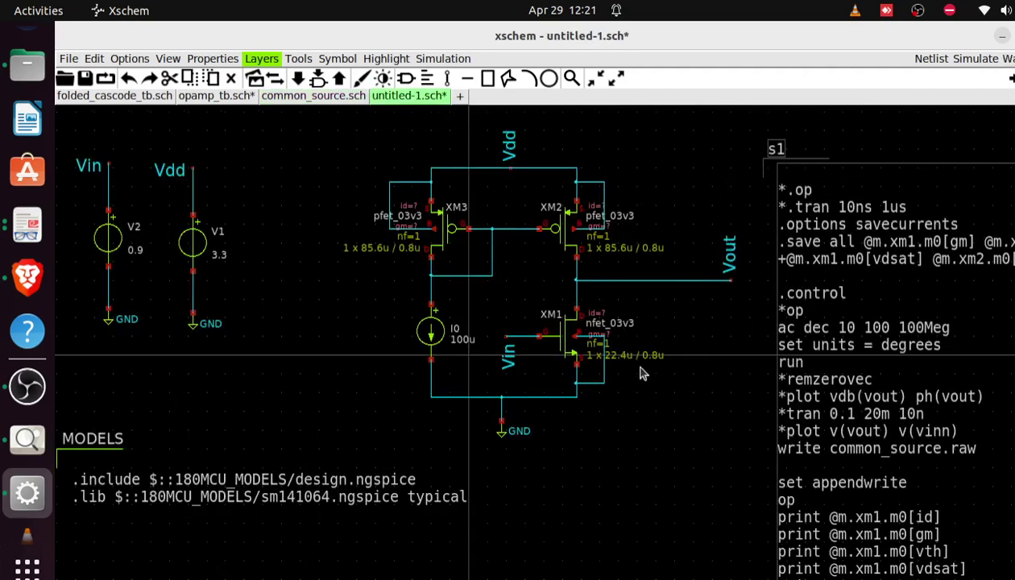
click(669, 470)
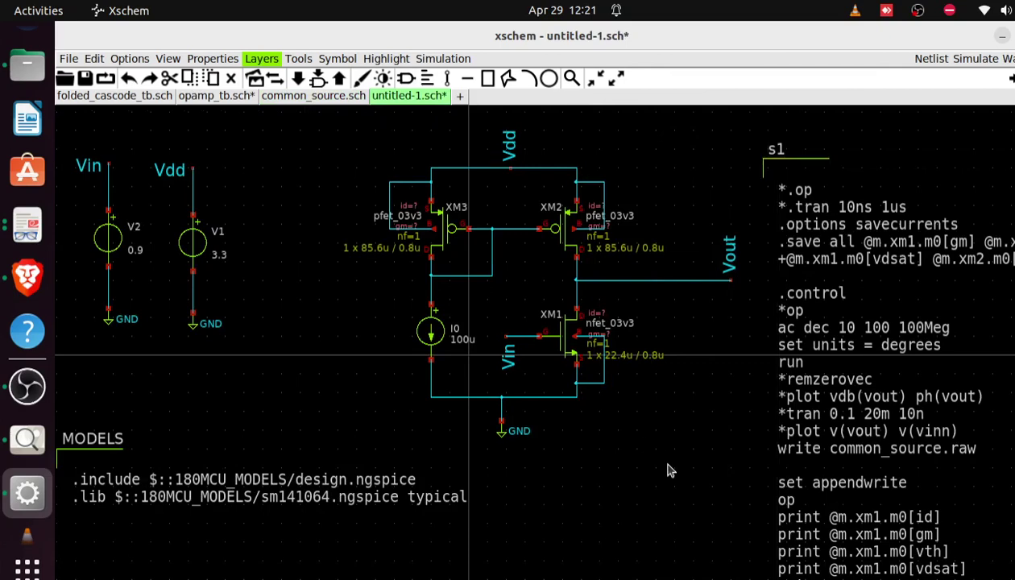
Shift the s1 code block upward and move the V1 and V2 source circuits farther away from the amplifier, toward the sheet's upper-left corner
scroll(669, 470, down, 3)
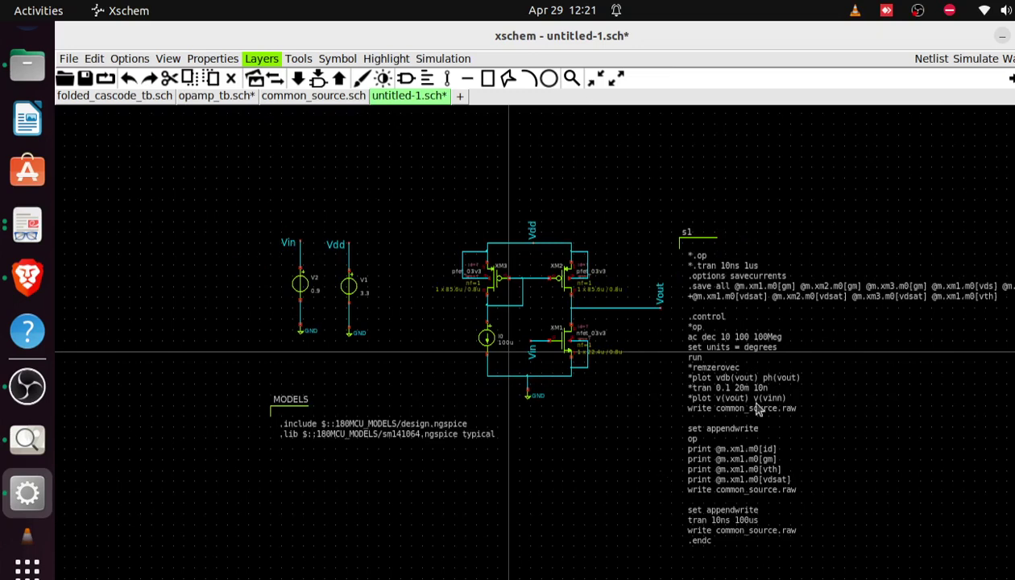
click(728, 400)
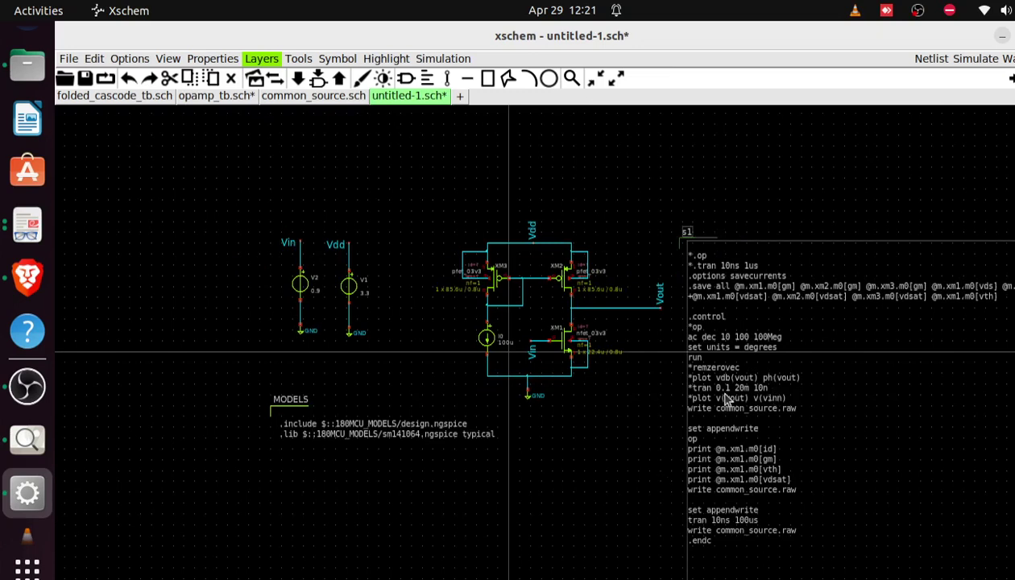
drag(727, 400, 716, 299)
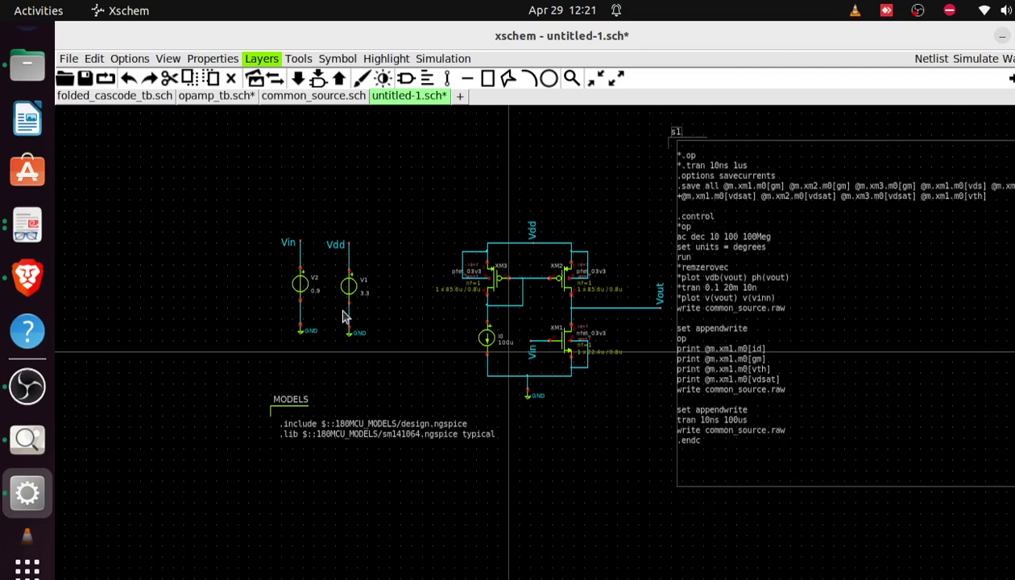
drag(246, 198, 398, 363)
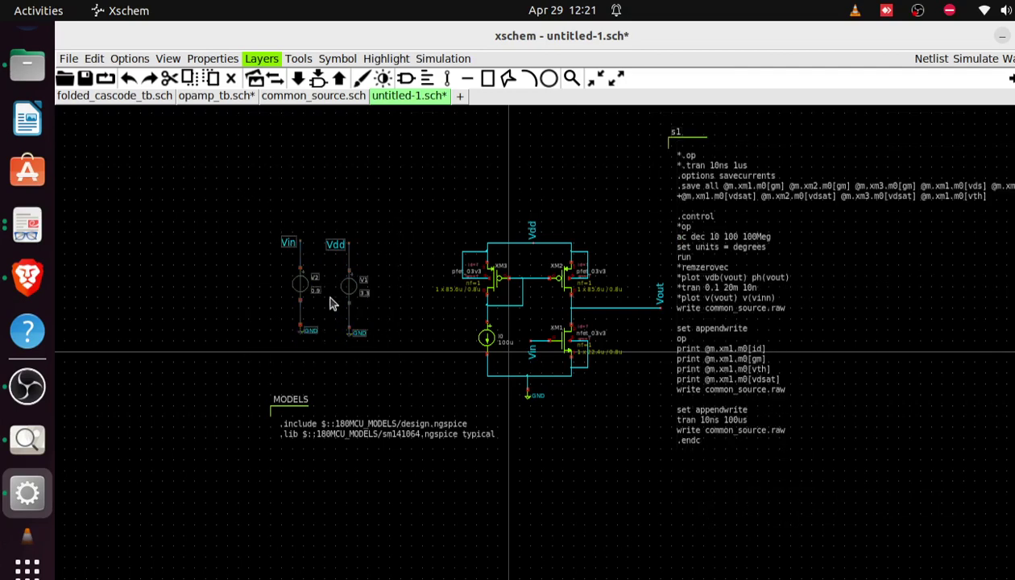
drag(330, 304, 133, 201)
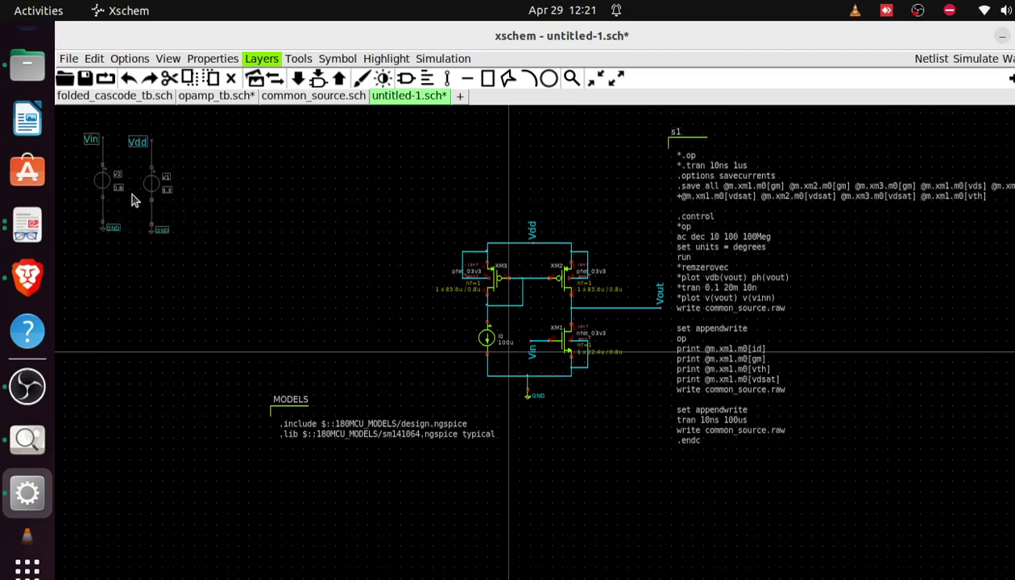
Move the MODELS block above the amplifier and relocate the s1 code block below the voltage sources
click(316, 441)
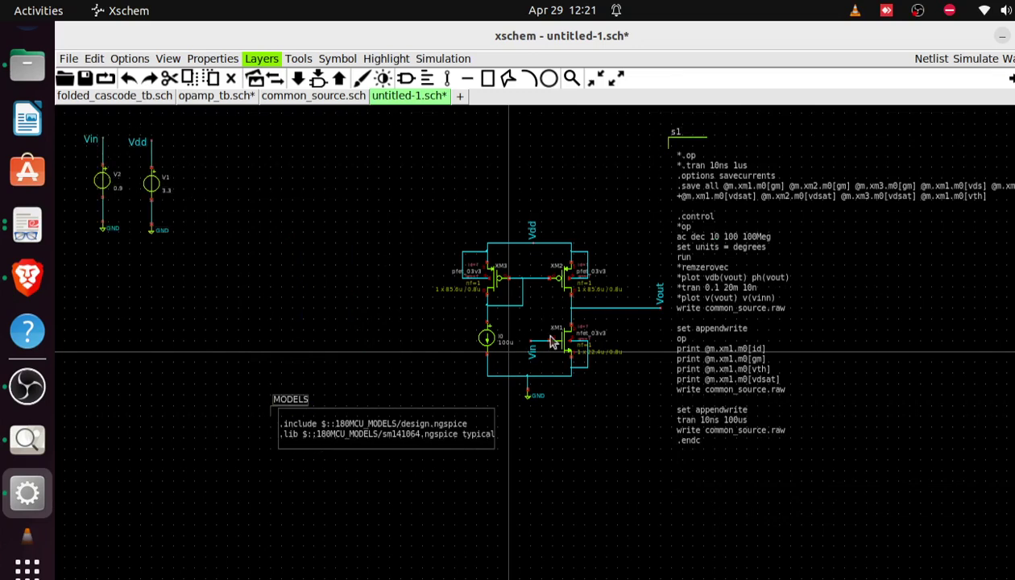
drag(367, 420, 439, 153)
click(757, 236)
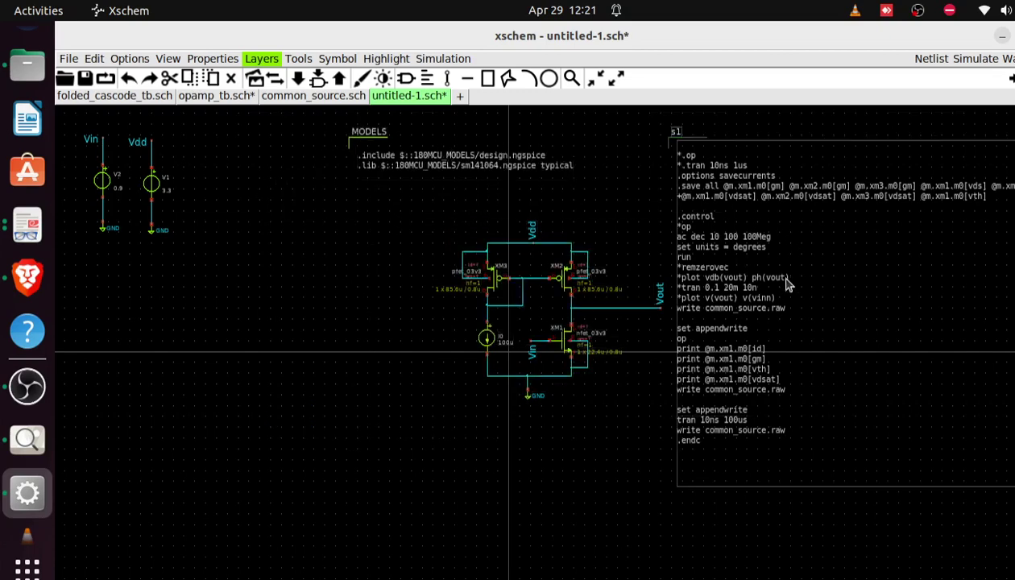
key(Escape)
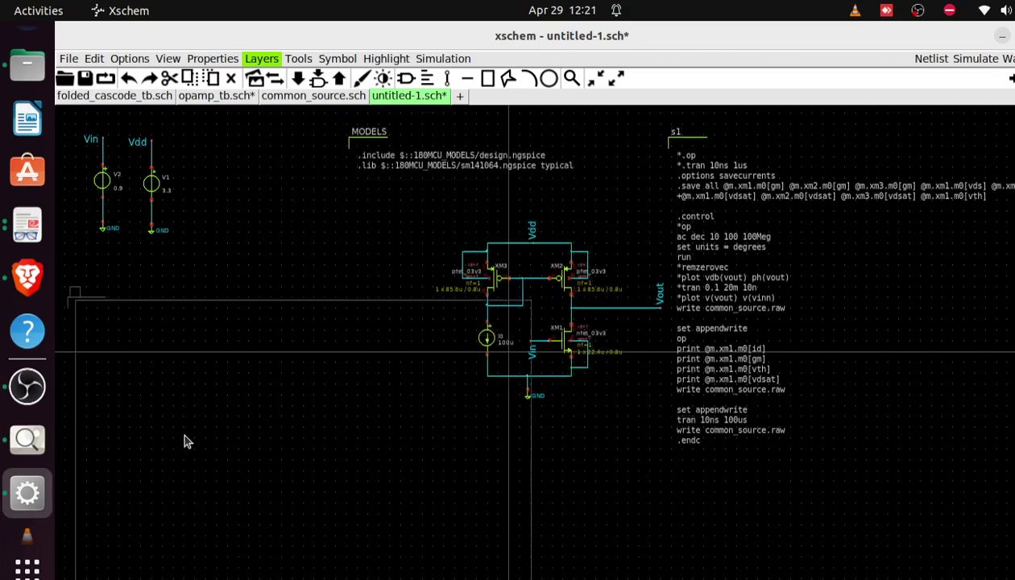
key(u)
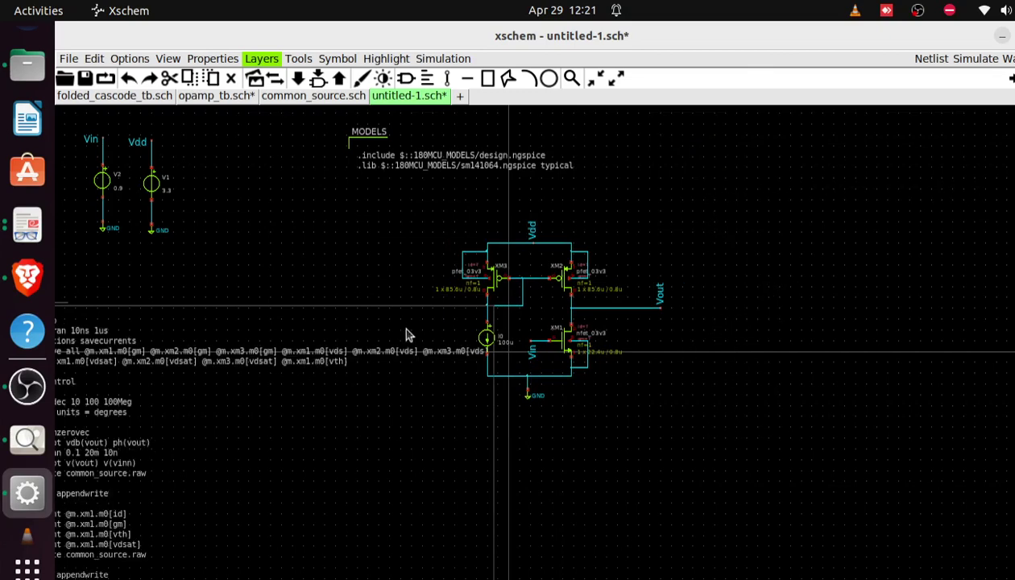
Shift the amplifier circuit away from the s1 block and place the MODELS block next to voltage source V1
drag(420, 211, 622, 407)
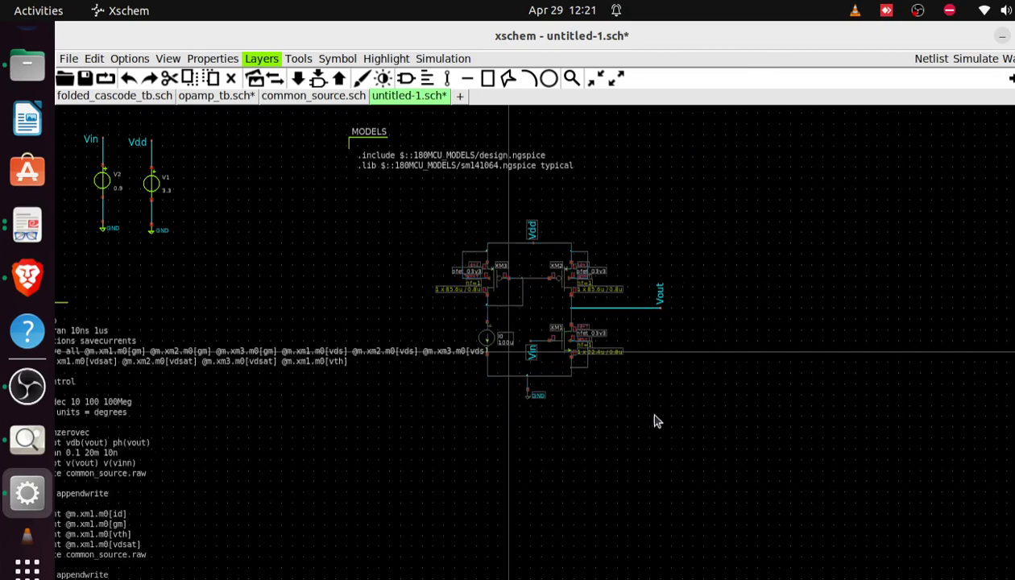
drag(537, 326, 659, 290)
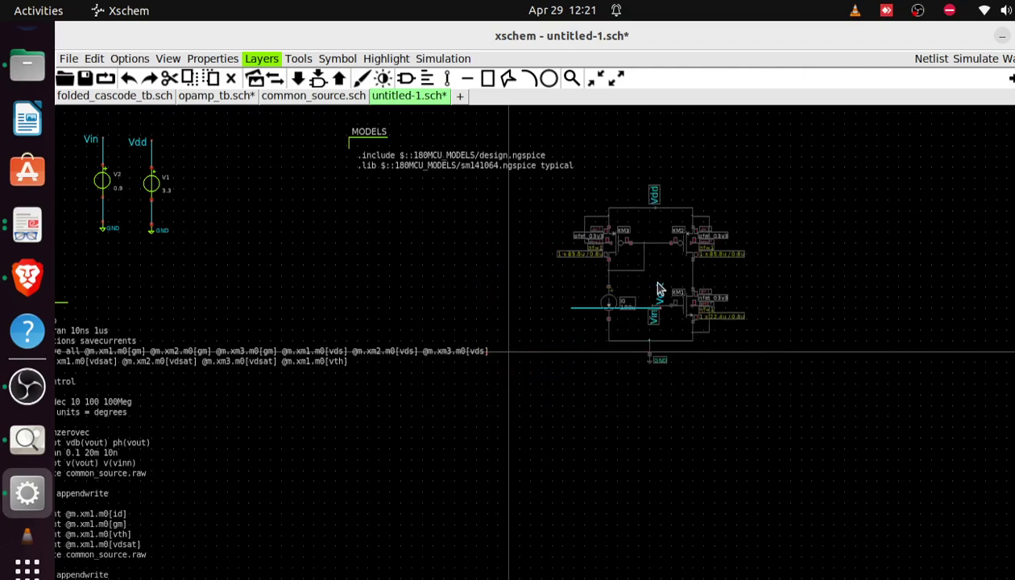
click(426, 159)
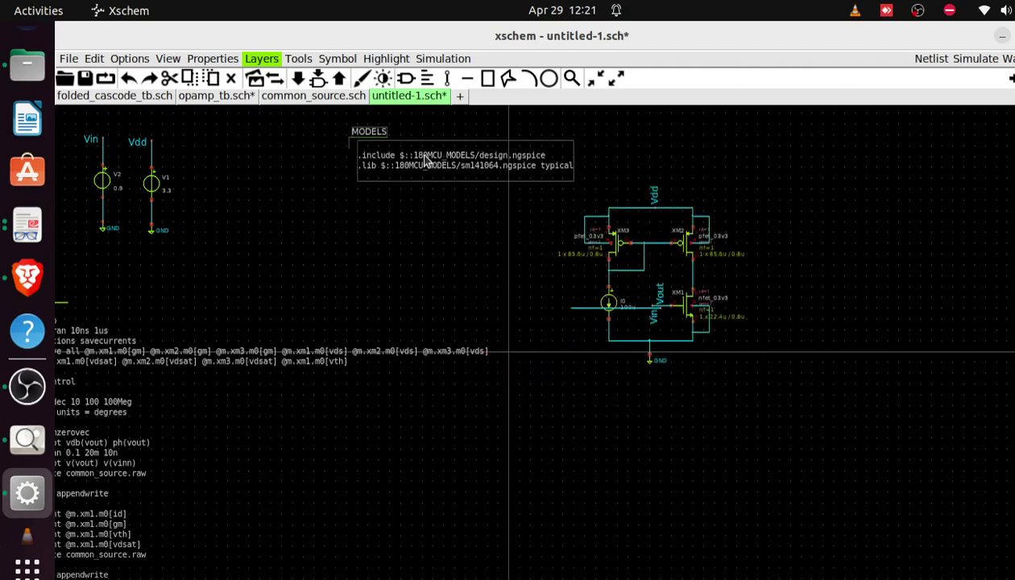
drag(425, 158, 293, 191)
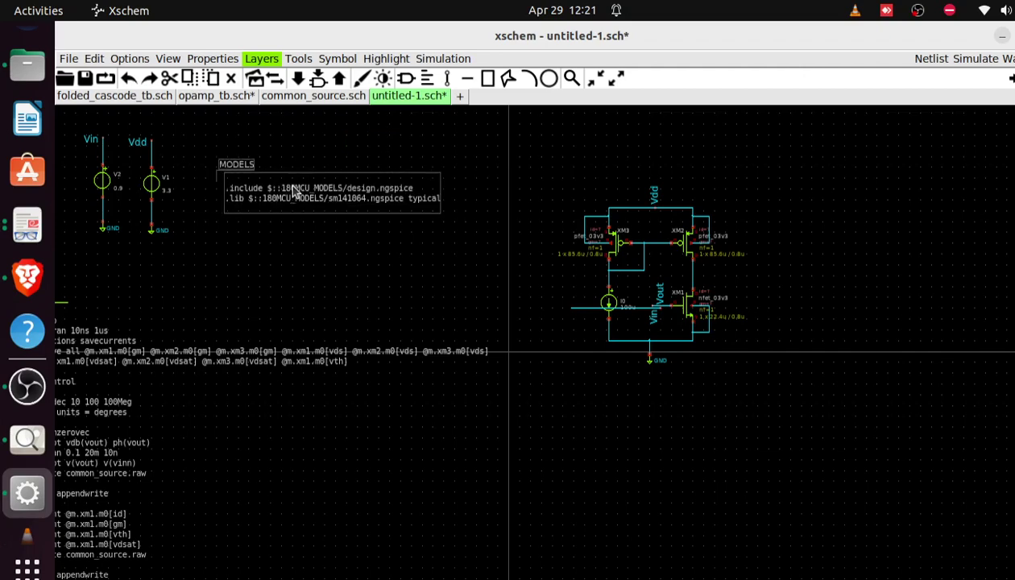
click(170, 386)
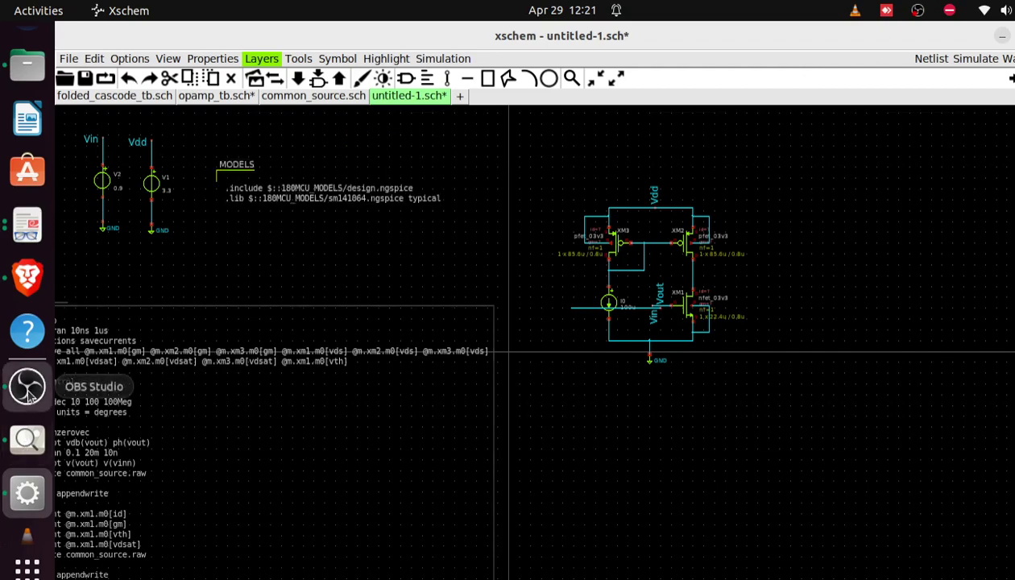
click(27, 387)
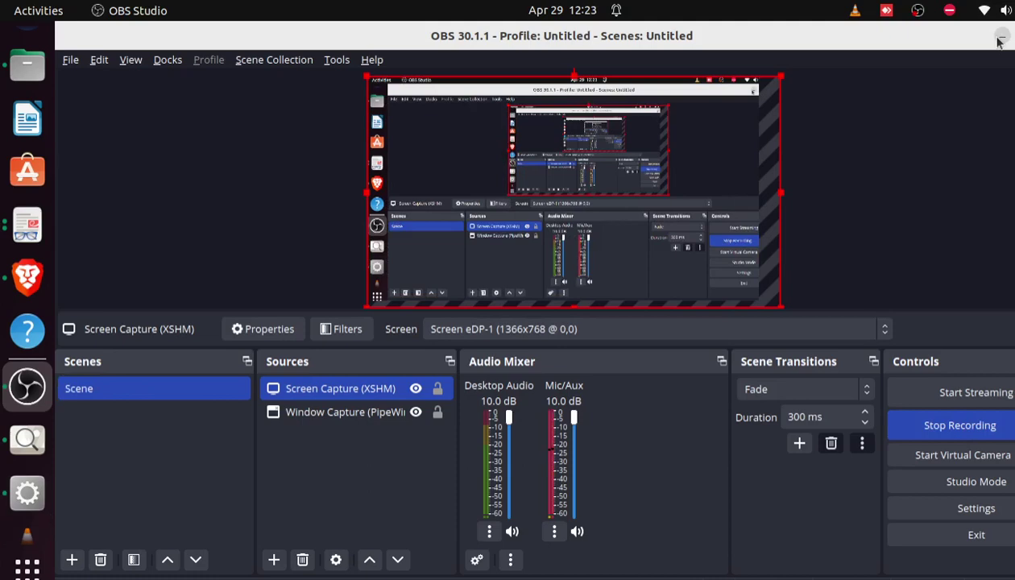
click(1001, 36)
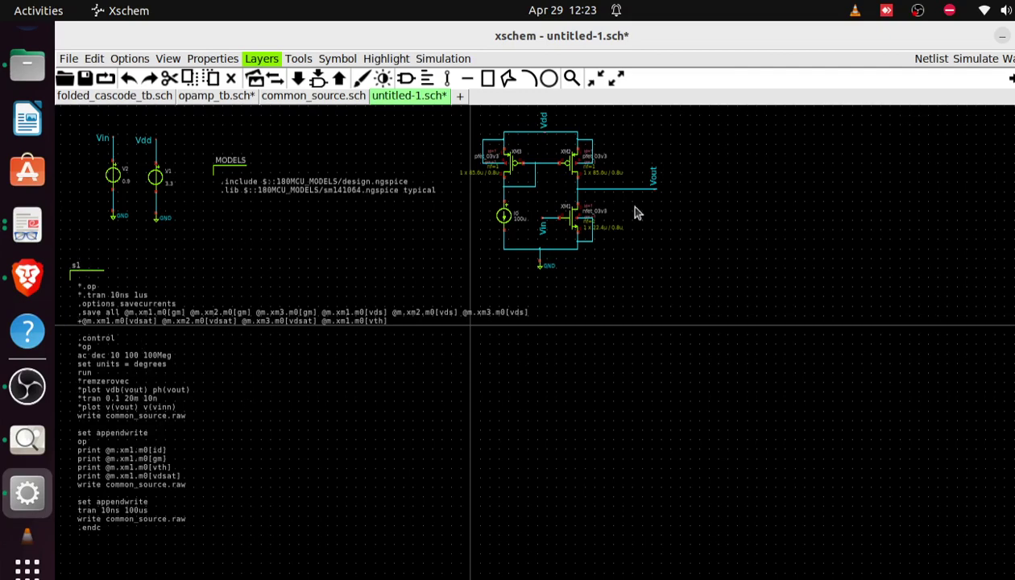
Search the xschem symbol library for "code" and place code_shown.sym from the devices folder in the empty area beyond the Vout output
key(Insert)
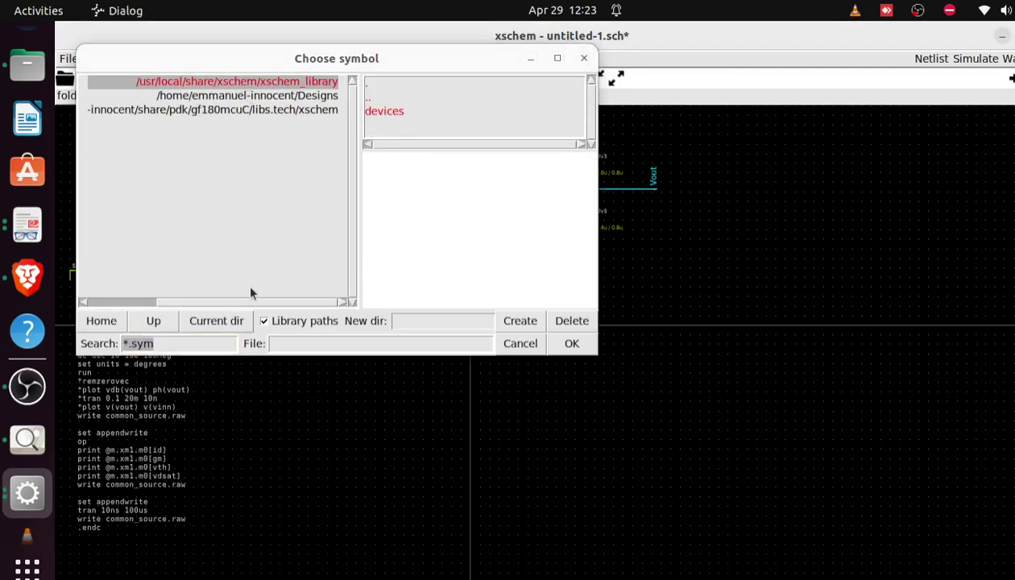
click(163, 342)
key(BackSpace)
key(BackSpace)
key(BackSpace)
key(BackSpace)
key(BackSpace)
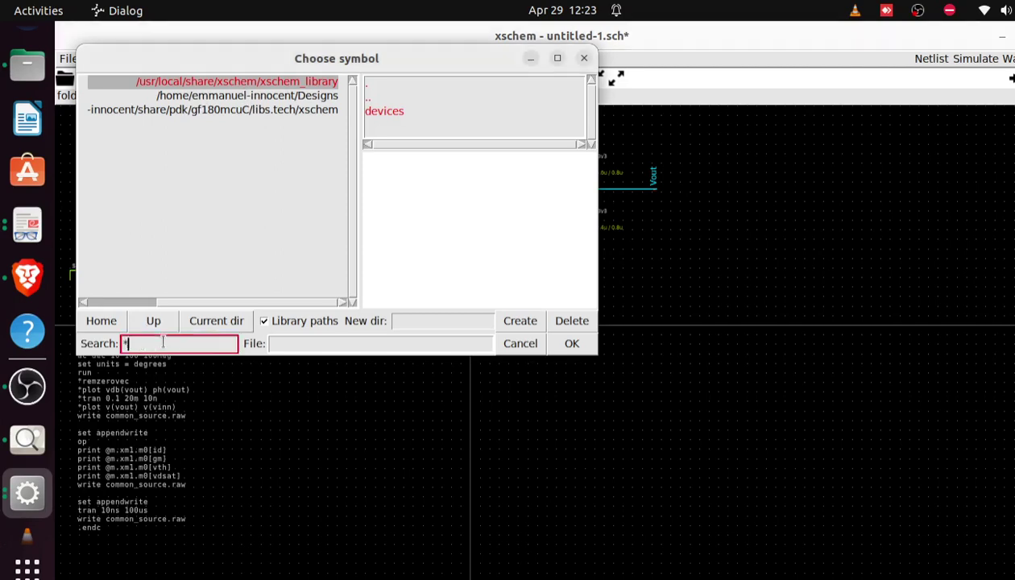
text(code)
click(386, 113)
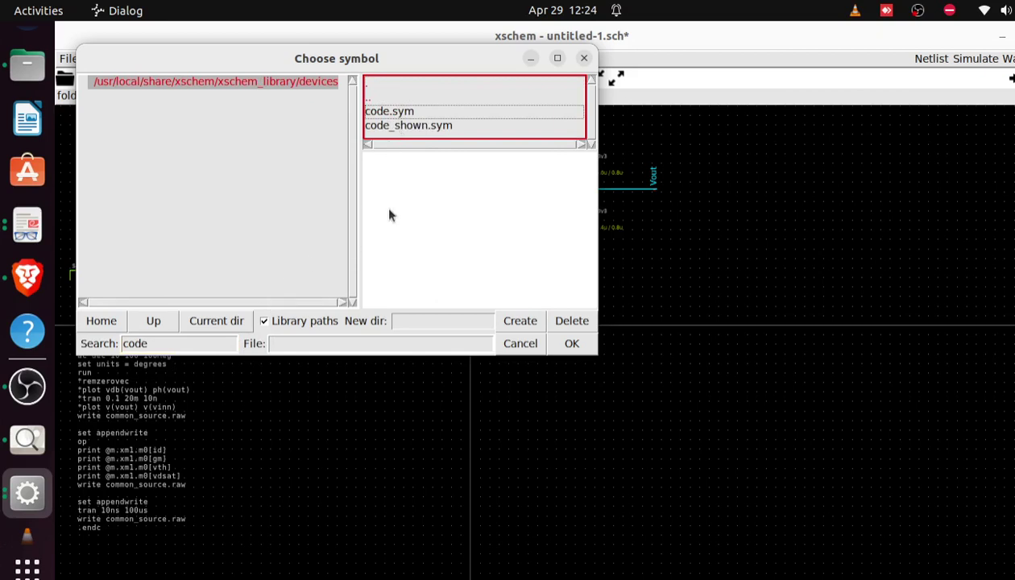
click(448, 126)
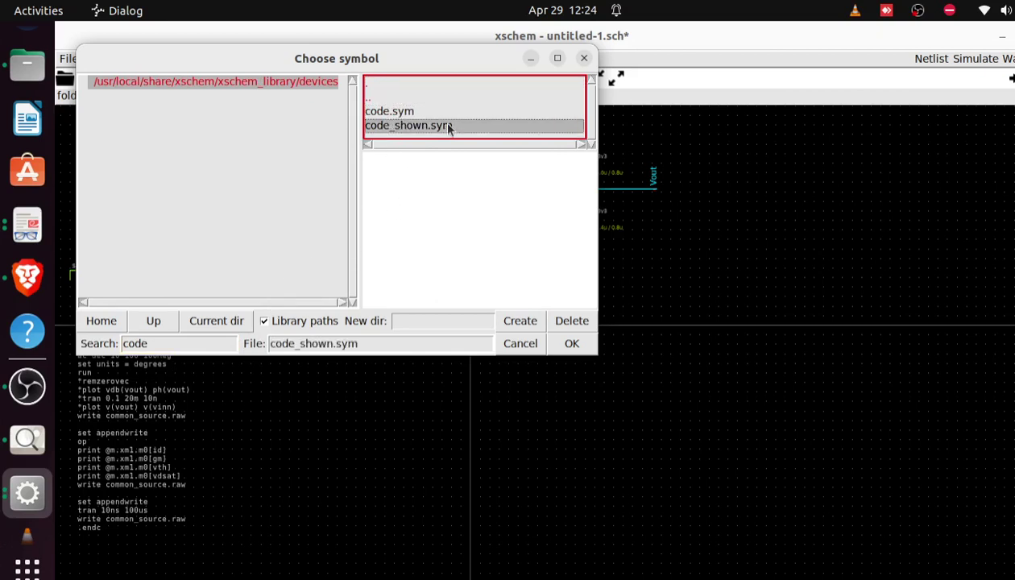
click(571, 344)
click(814, 229)
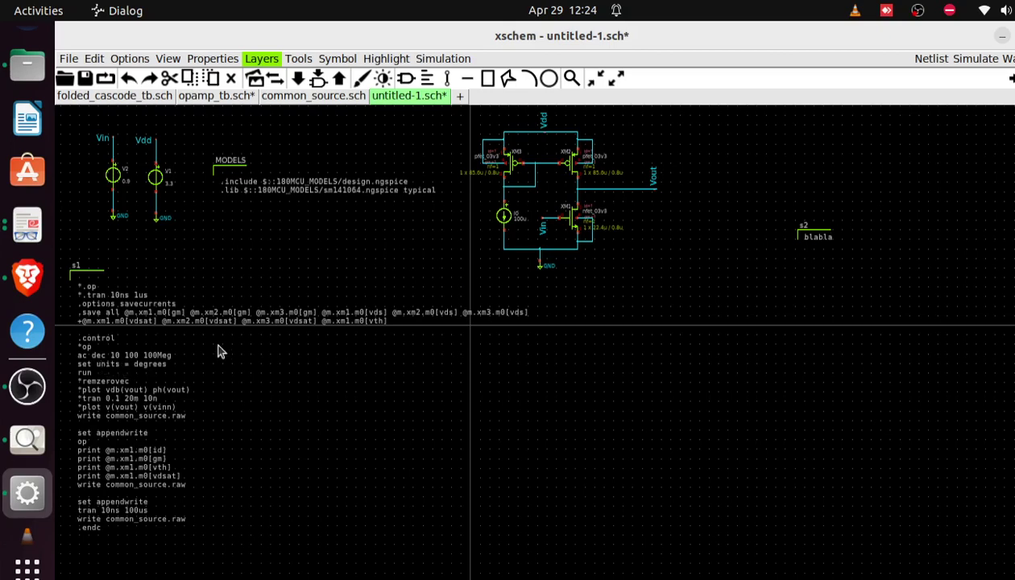
Examine the simulation commands in the s1 code block's properties, from the savecurrents option and save list through the control section to .endc
double_click(103, 345)
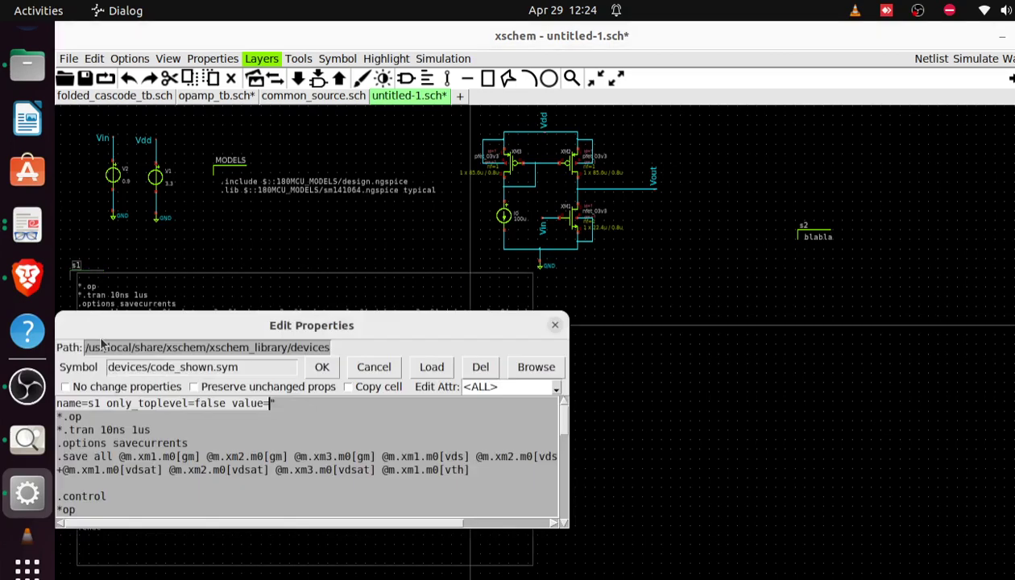
drag(218, 320, 419, 150)
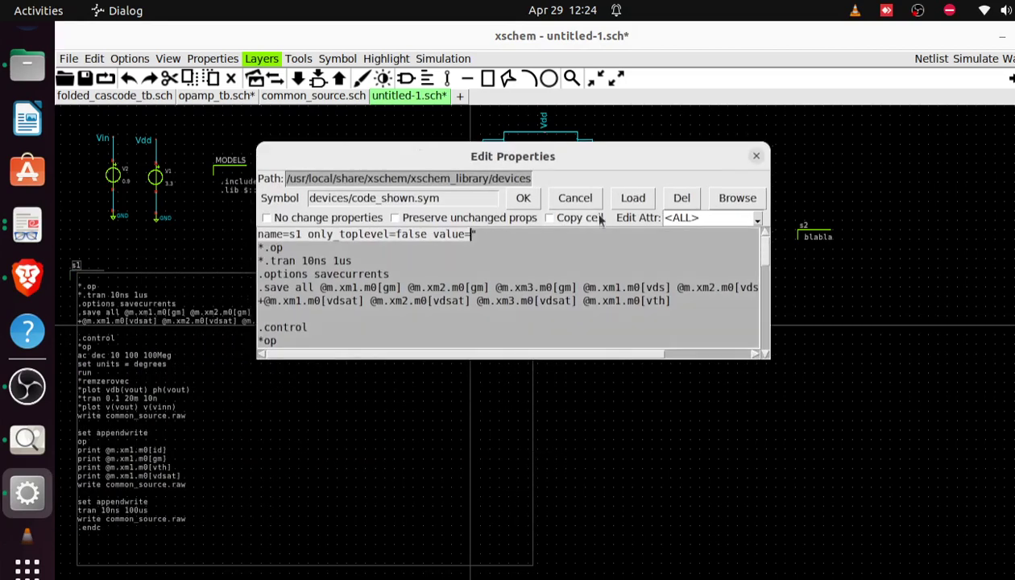
click(498, 288)
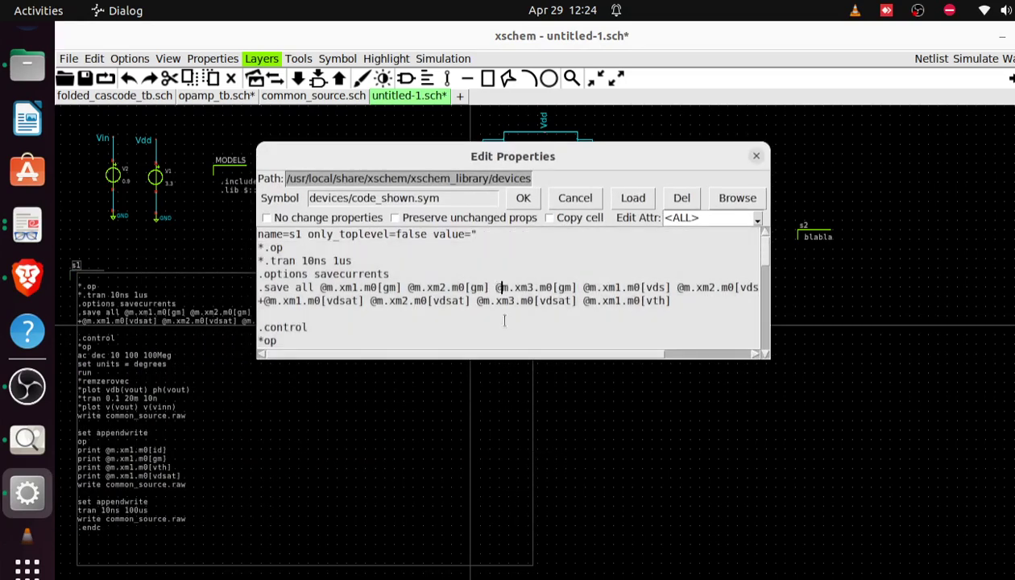
scroll(501, 360, right, 1)
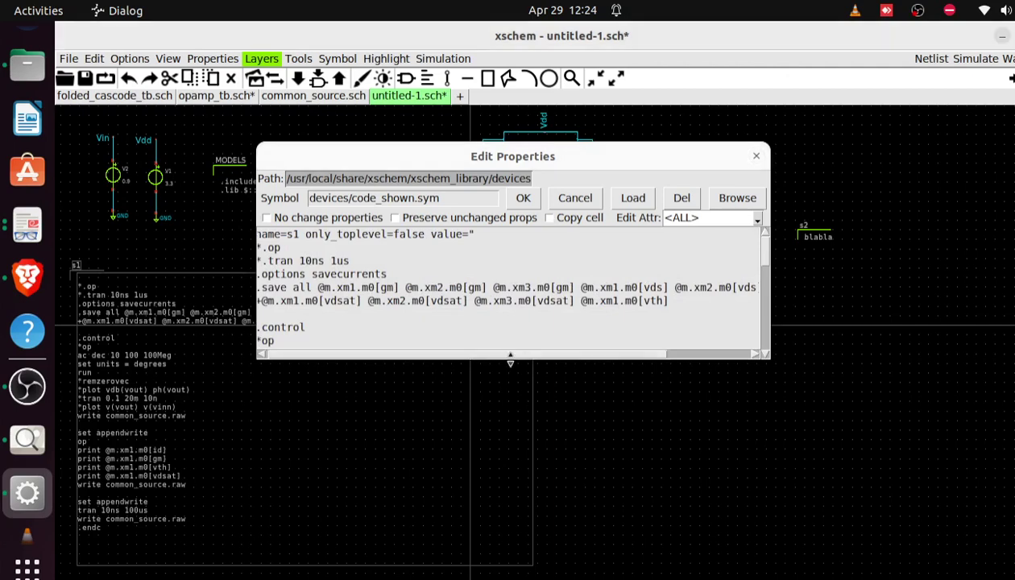
drag(507, 361, 502, 575)
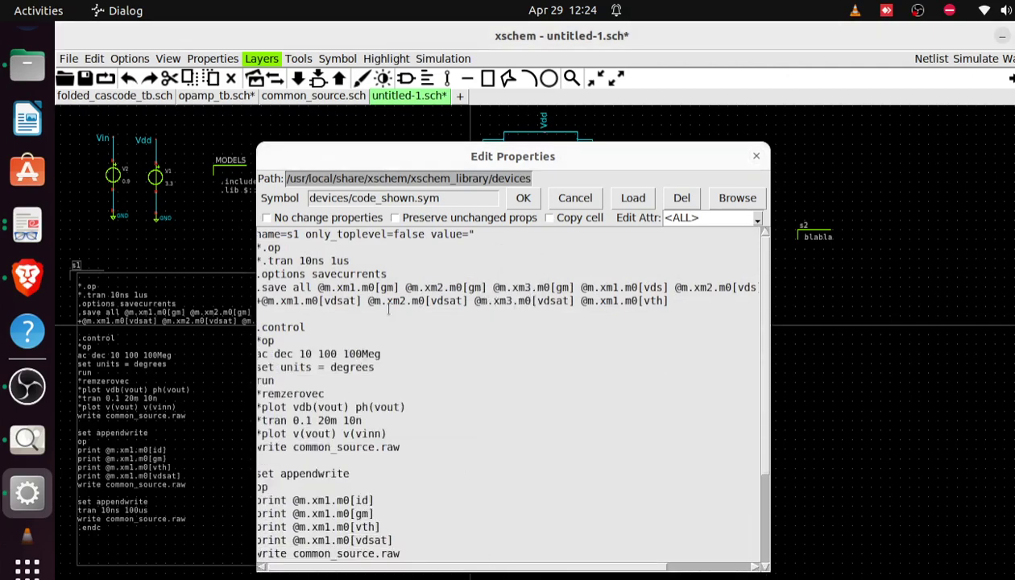
click(336, 274)
scroll(336, 274, left, 1)
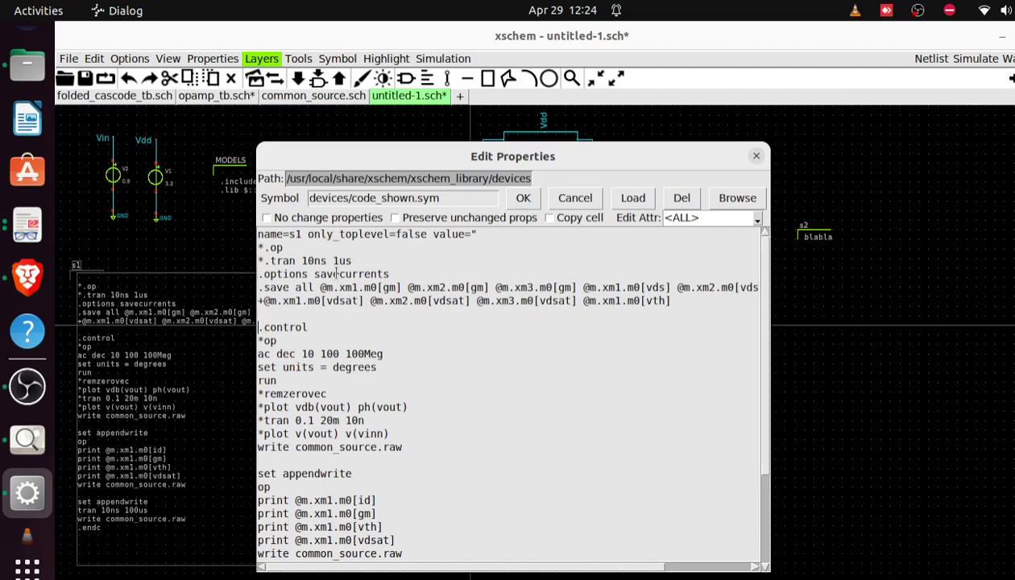
scroll(336, 274, down, 5)
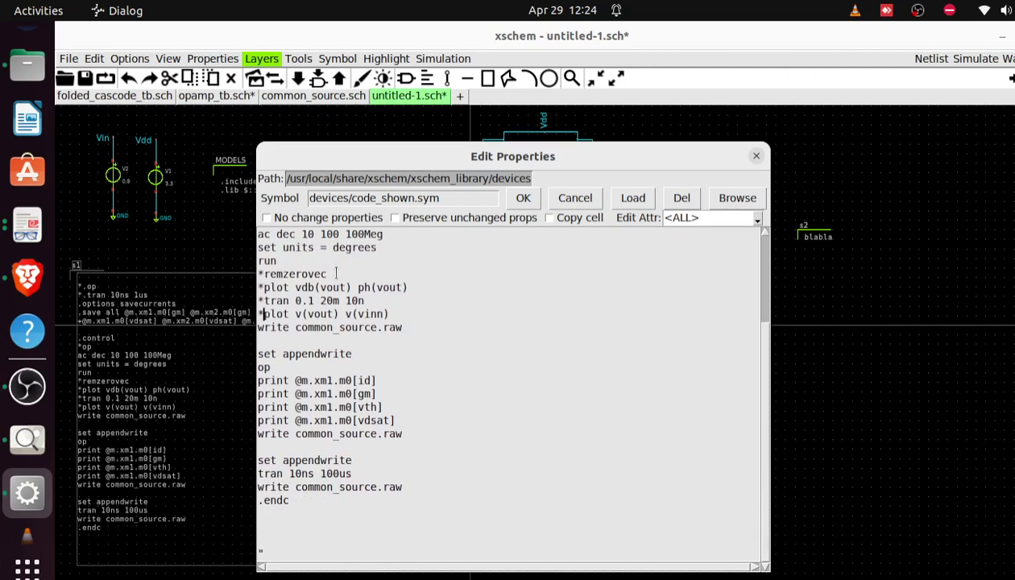
scroll(336, 273, up, 5)
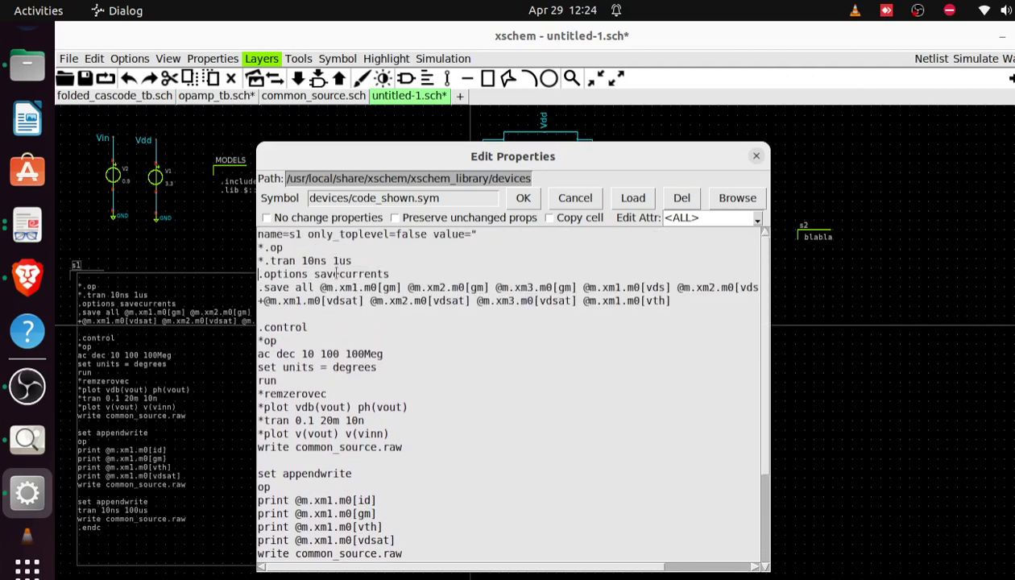
scroll(336, 274, down, 5)
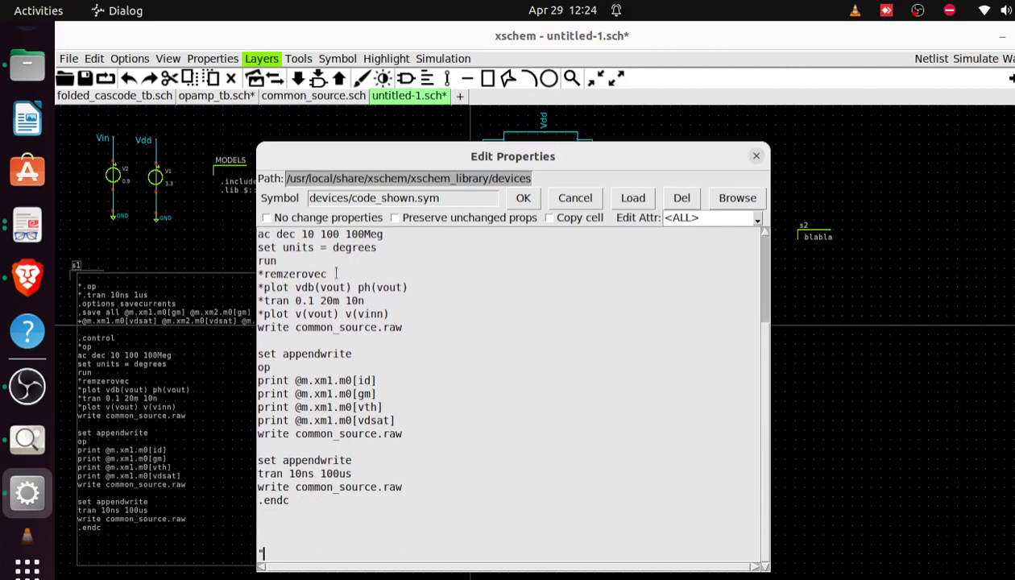
scroll(336, 274, up, 5)
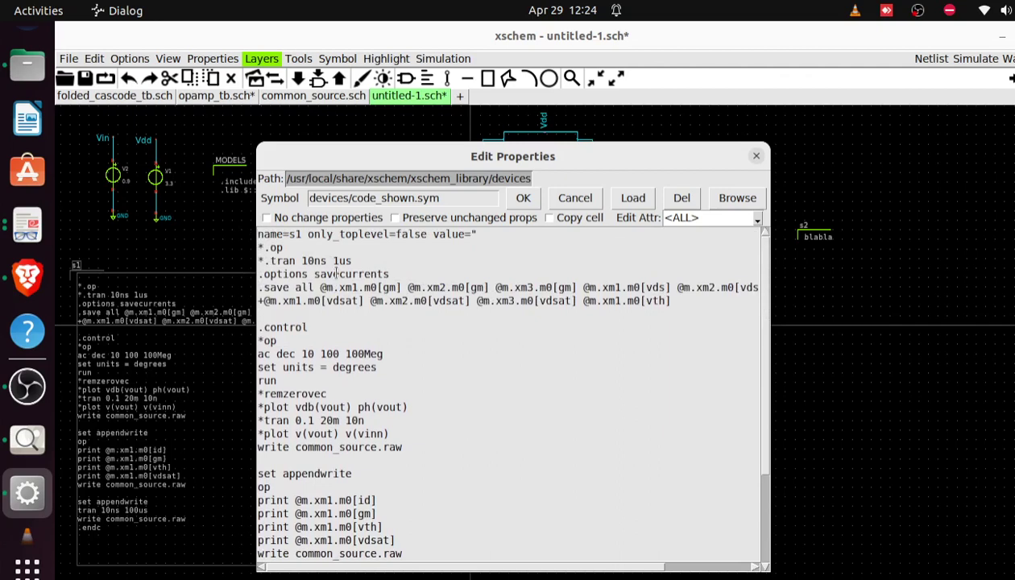
key(Down)
key(Down)
key(Down)
key(Down)
key(Down)
key(Down)
key(Down)
key(Down)
key(Down)
key(Down)
key(Down)
key(Down)
key(Down)
key(Down)
key(Down)
key(Down)
key(Down)
key(Down)
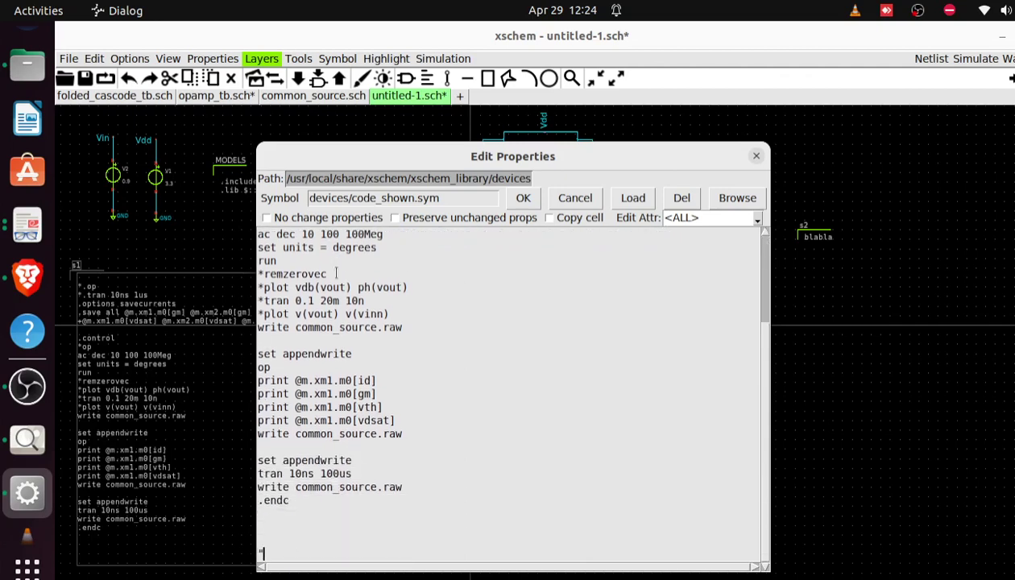
key(Up)
key(Up)
key(Up)
key(Up)
key(Up)
key(Up)
key(Up)
key(Up)
key(Up)
key(Up)
key(Up)
key(Up)
key(Up)
key(Up)
key(Up)
key(Up)
key(Up)
key(Up)
key(Up)
key(Up)
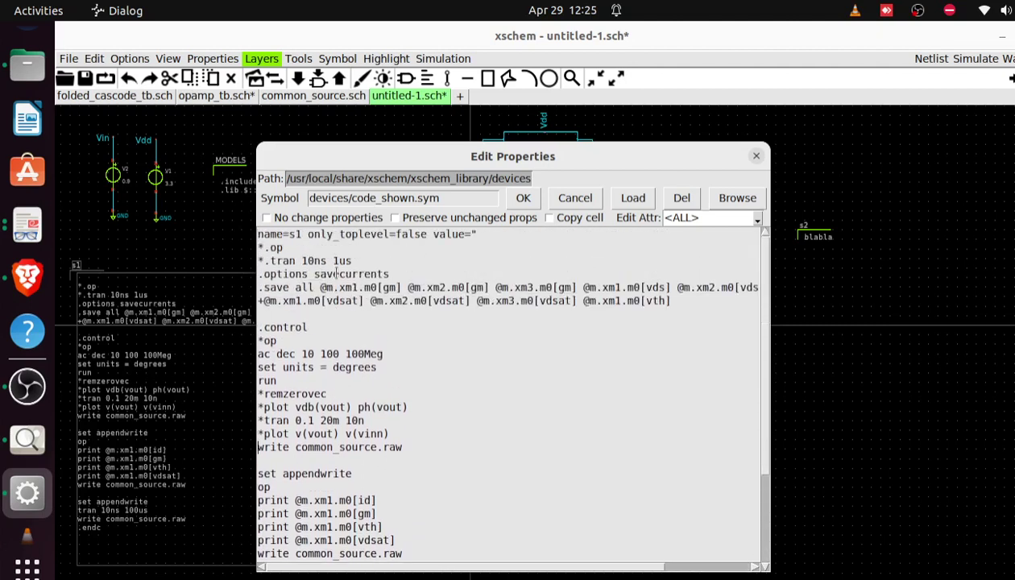
key(Down)
key(Down)
key(Down)
key(Down)
key(Down)
key(Down)
key(Down)
key(Down)
key(Down)
key(Down)
key(Down)
key(Down)
key(Down)
key(Down)
key(Down)
key(Down)
key(Down)
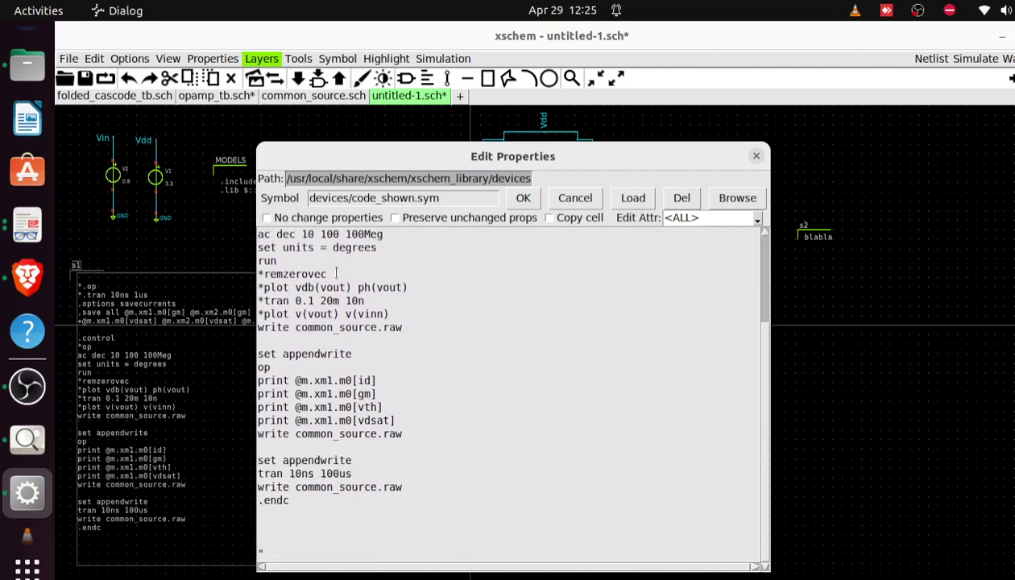
key(Up)
key(Up)
key(Up)
key(Up)
key(Up)
key(Up)
key(Up)
key(Up)
key(Up)
key(Up)
key(Up)
key(Up)
key(Up)
key(Up)
key(Up)
key(Up)
key(Up)
key(Up)
key(Up)
key(Up)
key(Up)
key(Up)
key(Up)
key(Up)
key(Up)
key(Up)
key(Up)
key(Up)
key(Up)
key(Up)
key(Up)
key(Up)
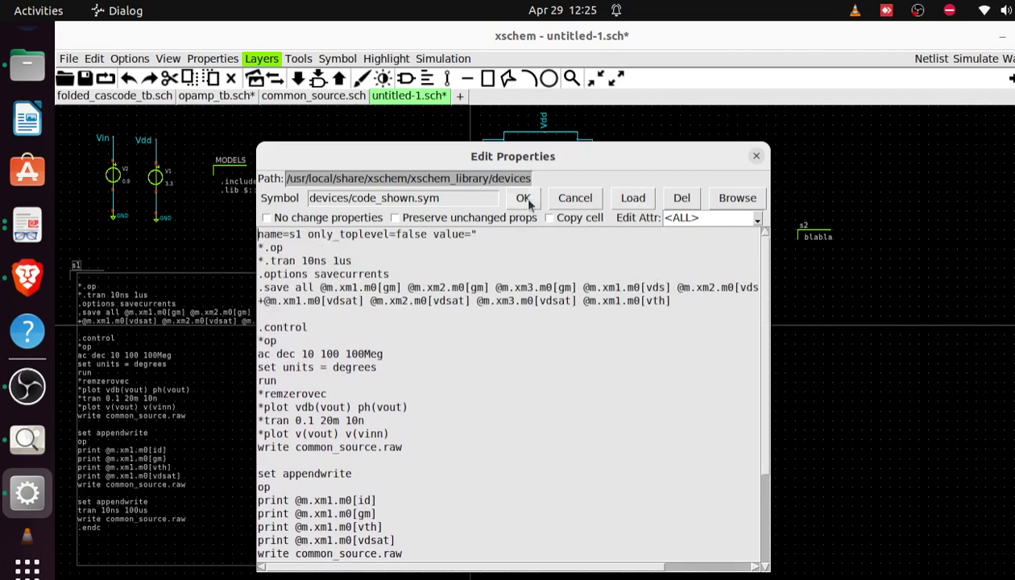
click(523, 199)
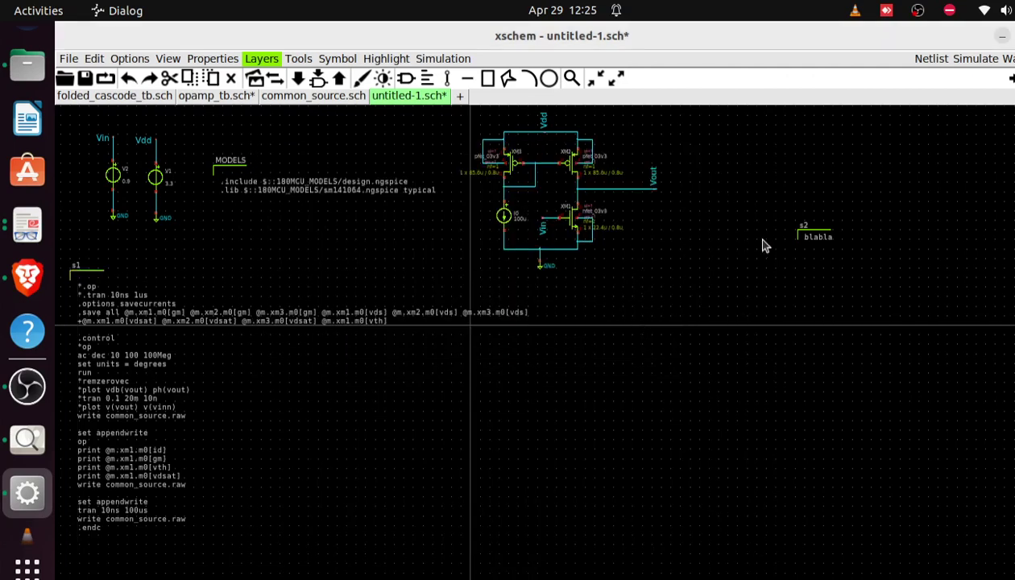
Delete the s2 code block and place a waveform graph in the empty area beyond the amplifier's Vout output
click(804, 232)
key(Delete)
click(439, 59)
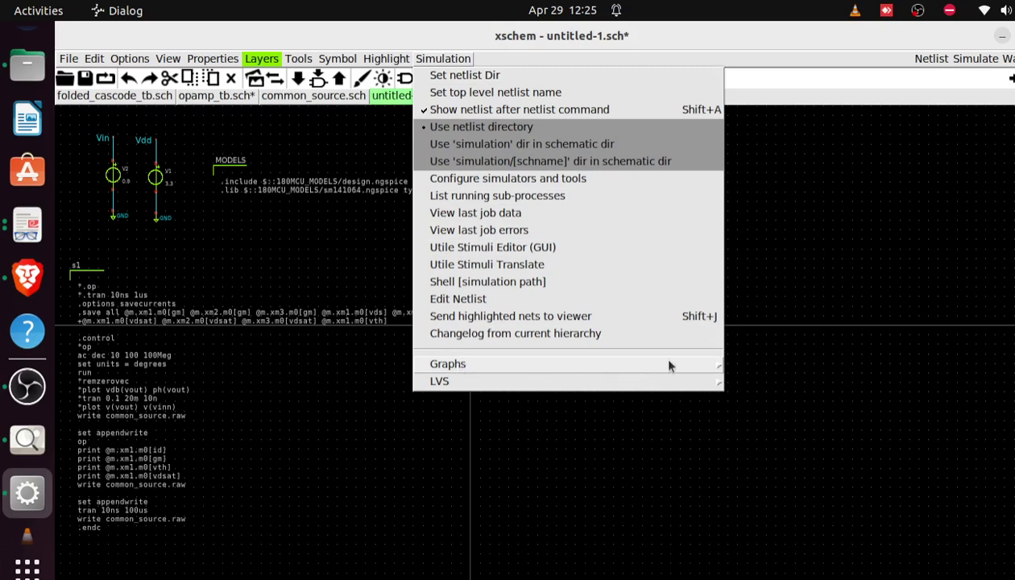
mouse_move(715, 363)
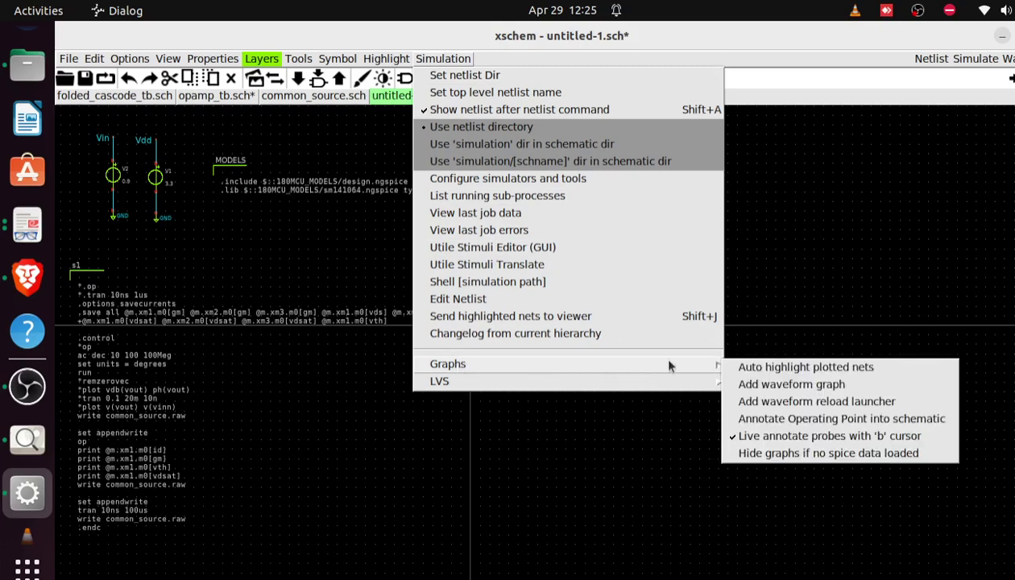
click(789, 385)
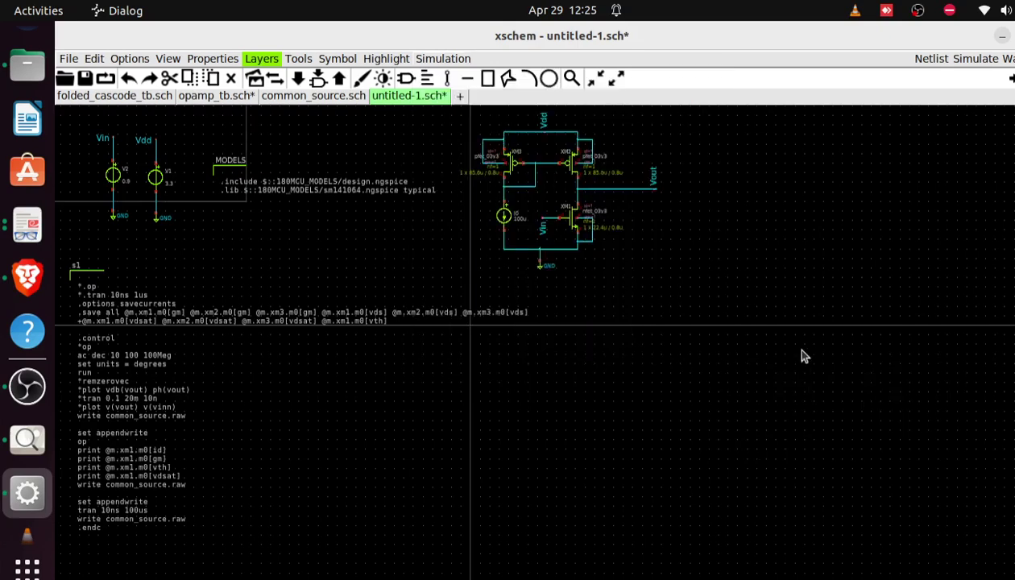
click(874, 224)
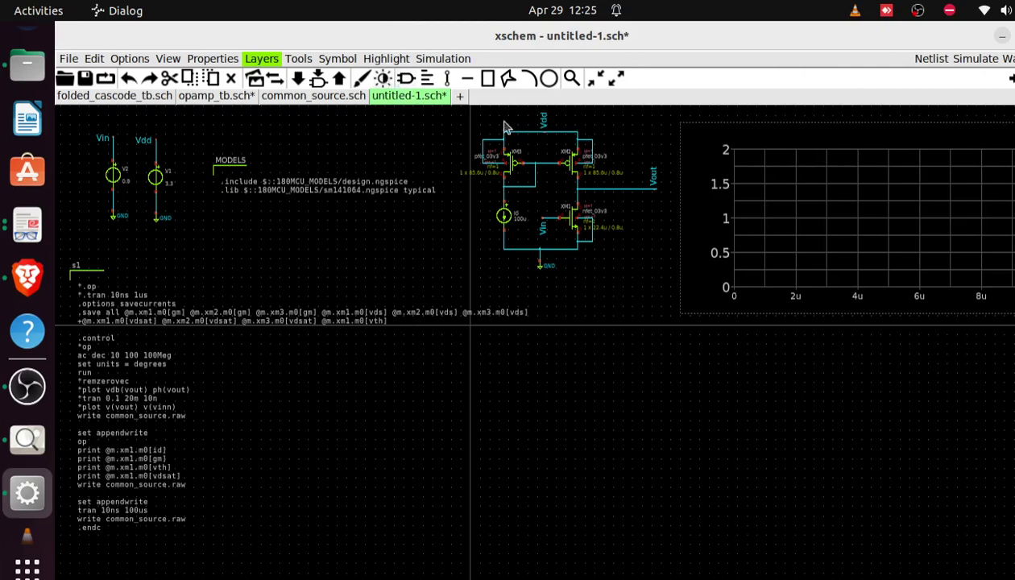
Add a second waveform graph directly below the first one, aligned with its edges
click(443, 58)
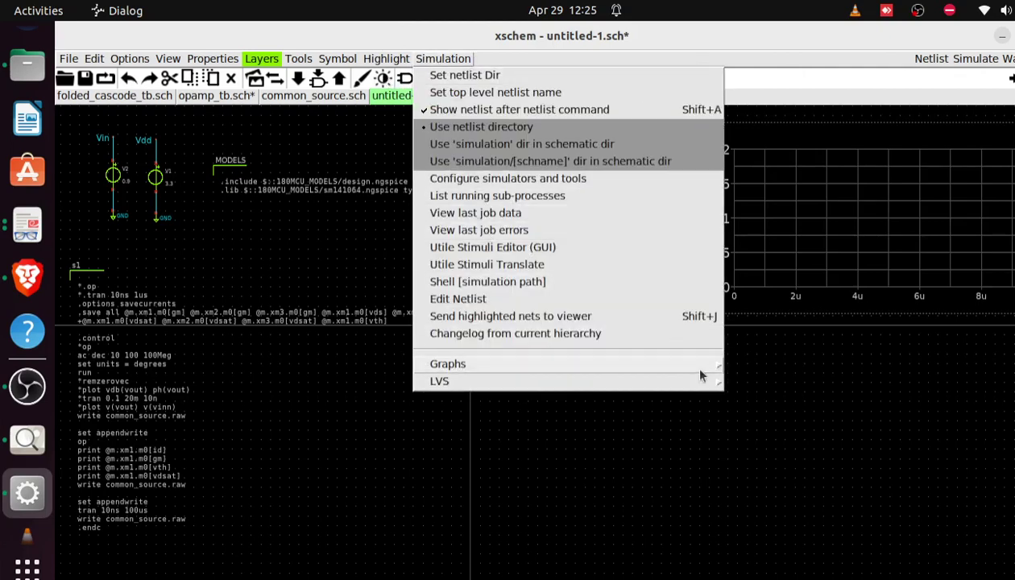
mouse_move(701, 372)
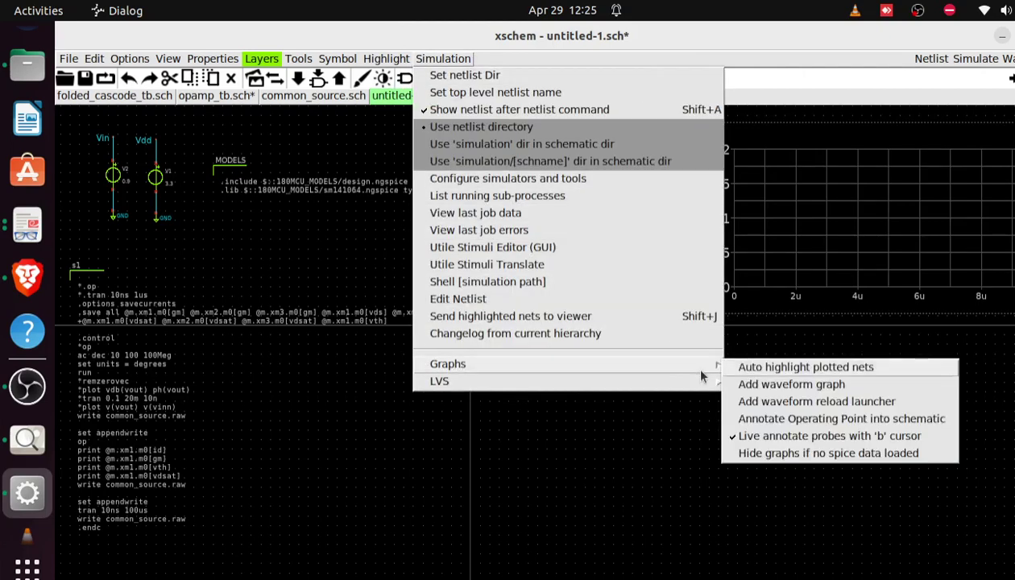
click(769, 386)
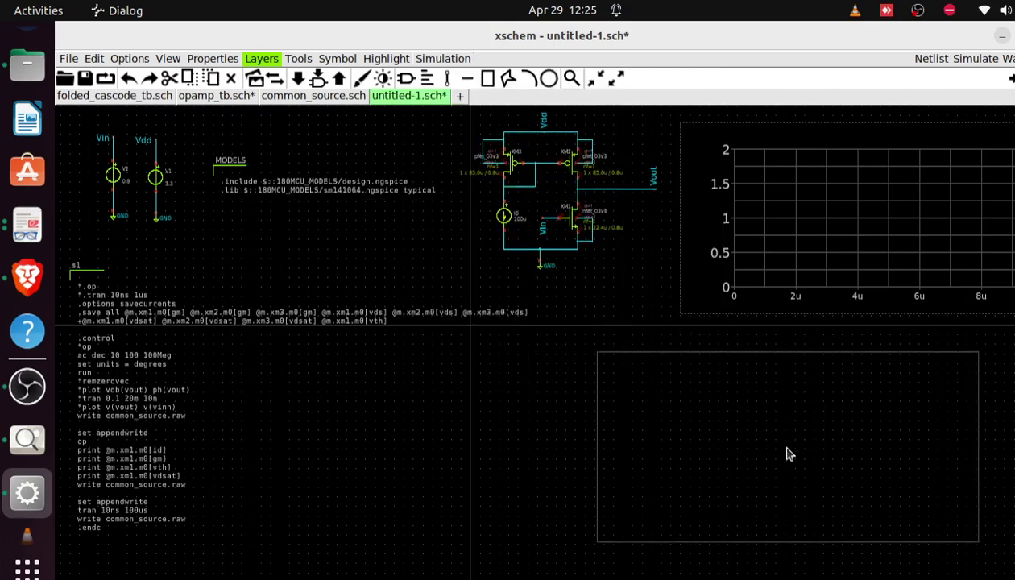
click(870, 450)
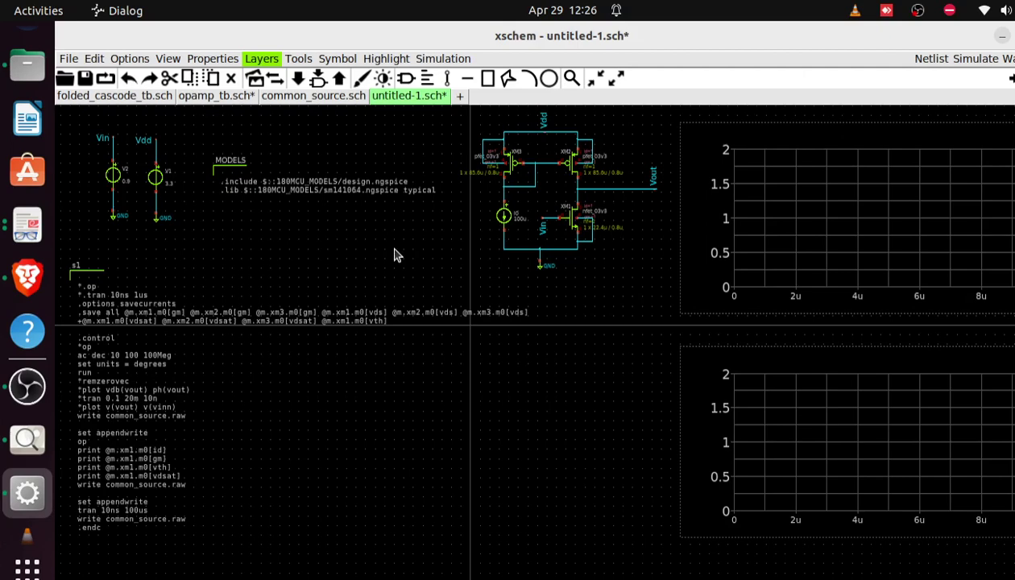
Save the schematic in the Designs folder under the file name CS_EEE352.sch
key(ctrl+s)
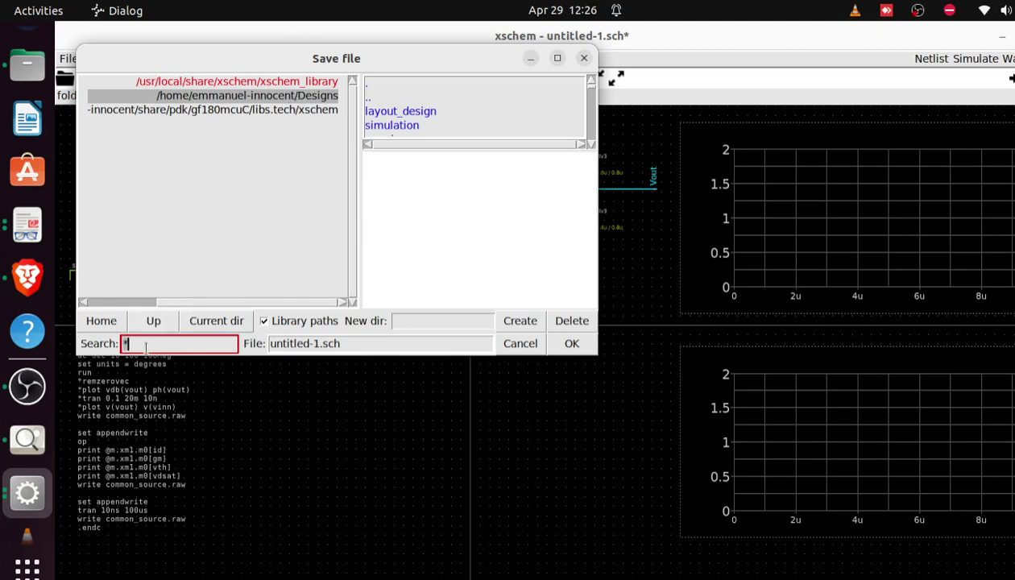
key(BackSpace)
click(315, 343)
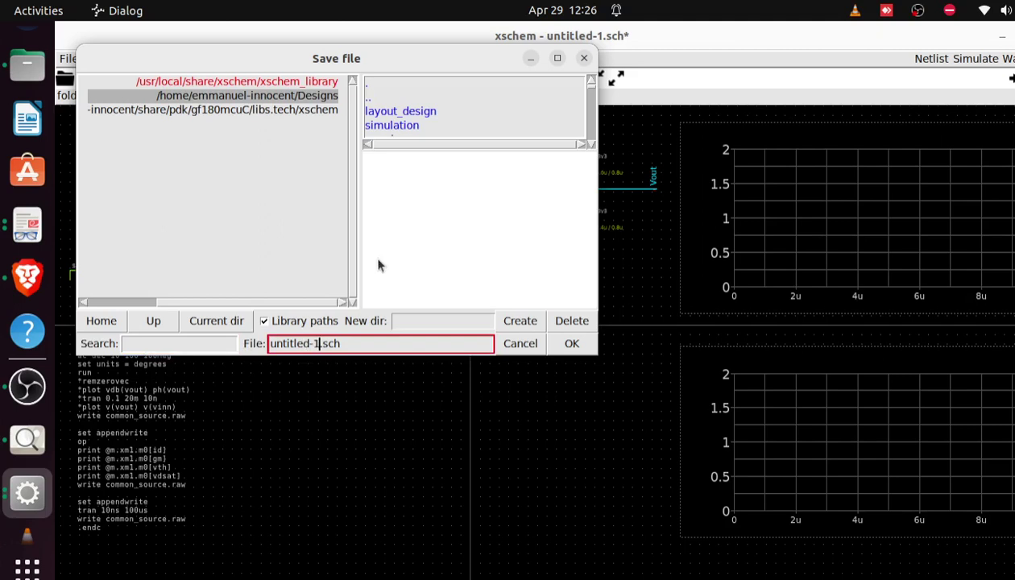
key(BackSpace)
key(BackSpace)
key(BackSpace)
key(BackSpace)
key(BackSpace)
key(BackSpace)
key(BackSpace)
key(BackSpace)
key(BackSpace)
key(BackSpace)
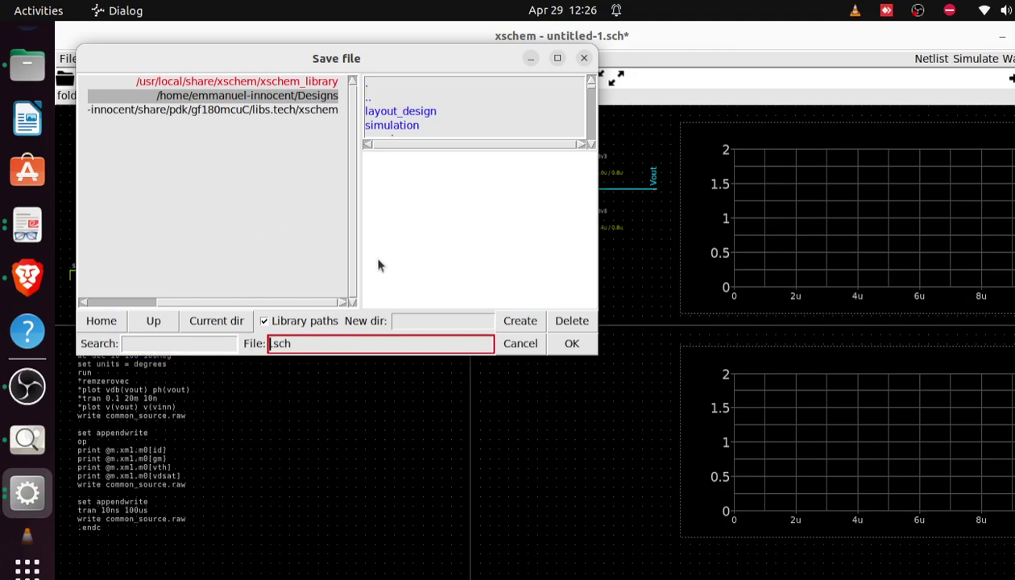
text(comm)
key(BackSpace)
key(BackSpace)
key(BackSpace)
key(BackSpace)
text(CS_EEE352)
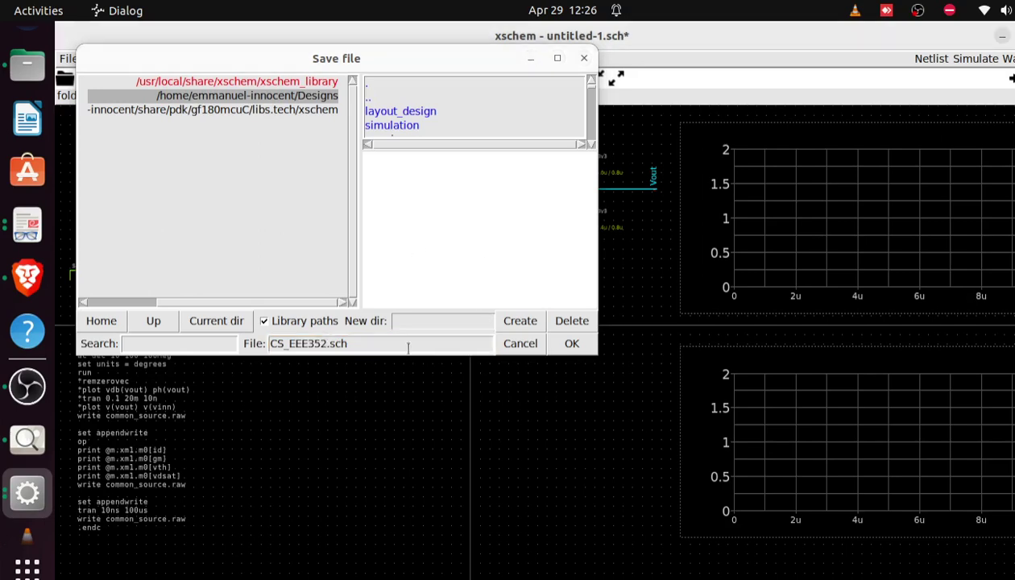
click(571, 343)
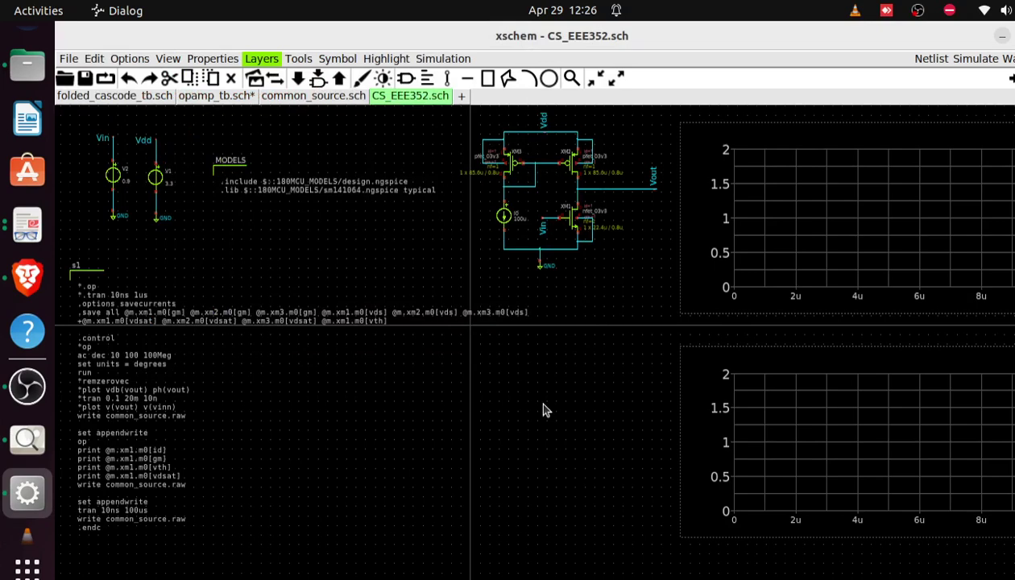
Rename the s1 code block to NGSPICE in its properties
double_click(128, 384)
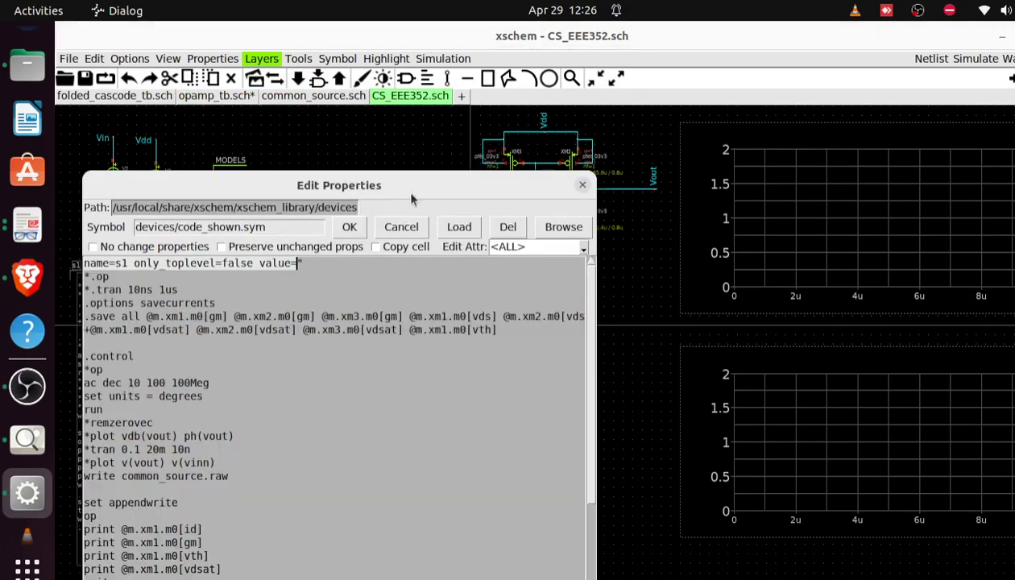
click(582, 185)
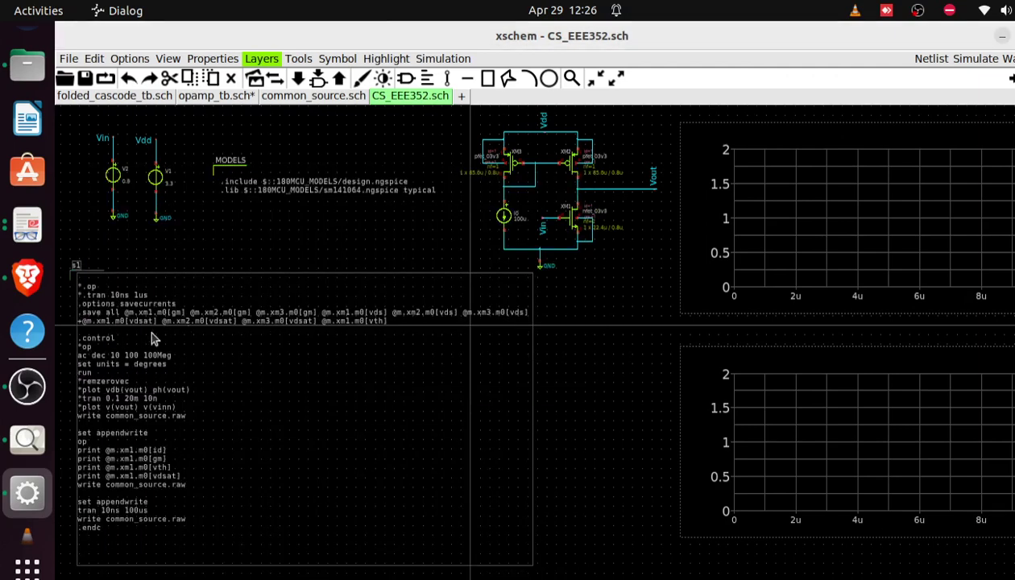
double_click(125, 355)
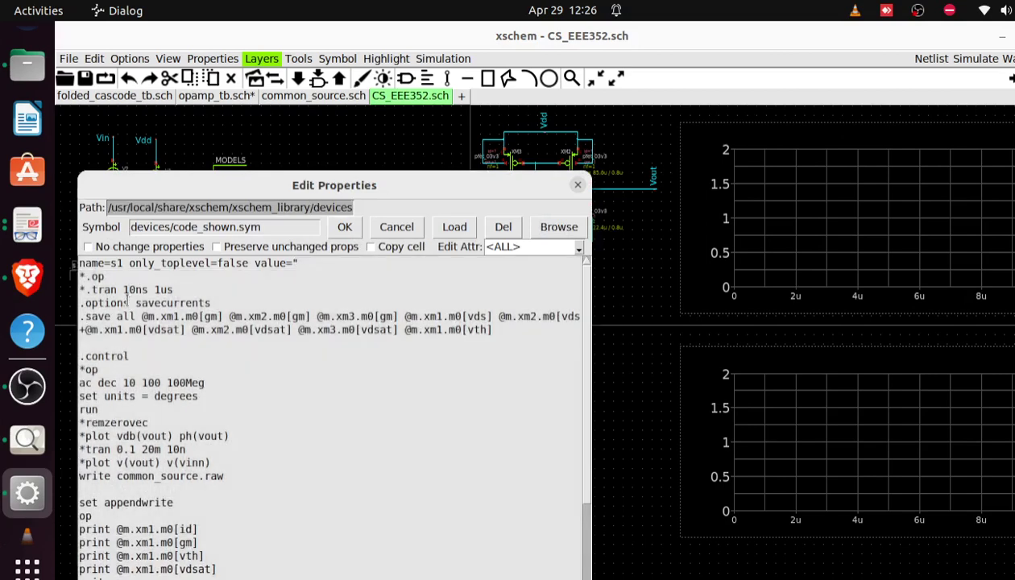
click(122, 262)
key(BackSpace)
key(BackSpace)
text(NGSPICE)
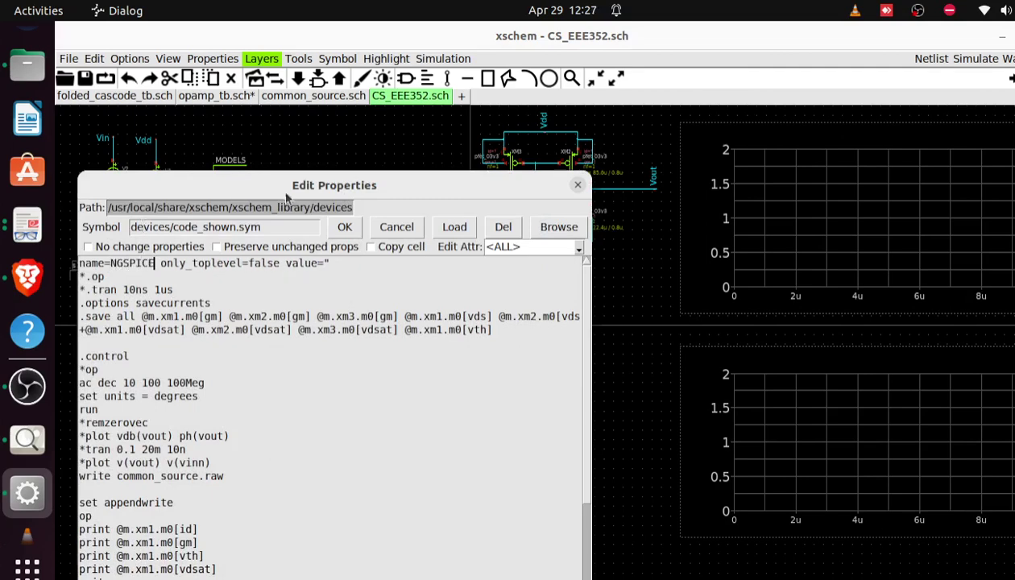
click(345, 227)
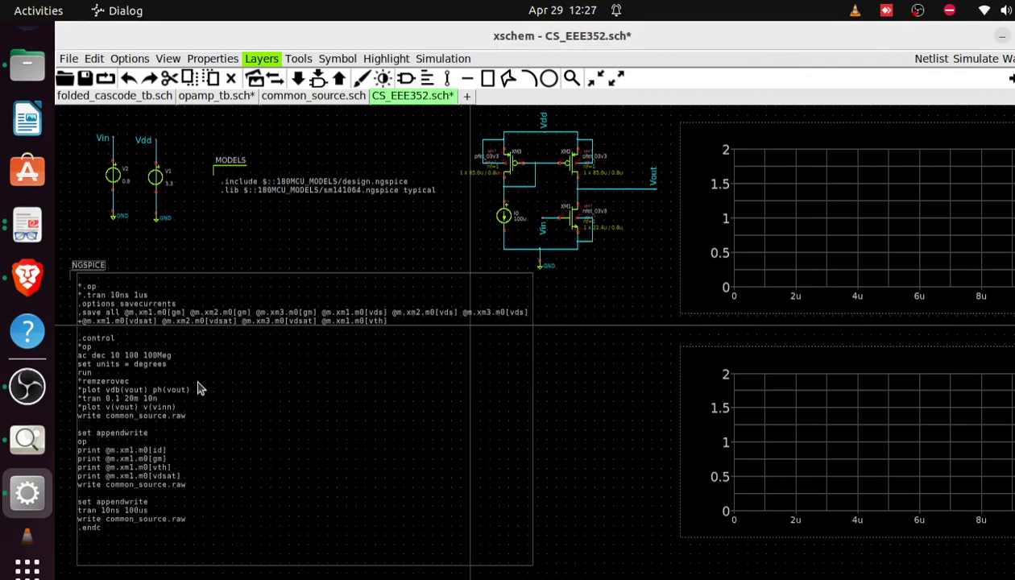
In the NGSPICE code block's properties, change the output file of the AC section's write command to CS_EEE352.raw
double_click(168, 388)
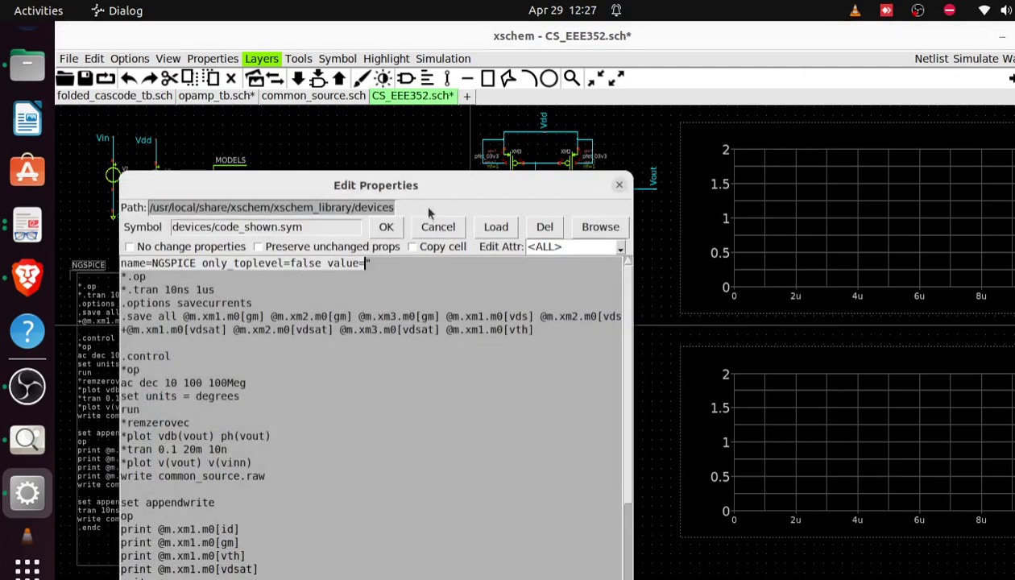
drag(478, 202, 505, 113)
click(221, 485)
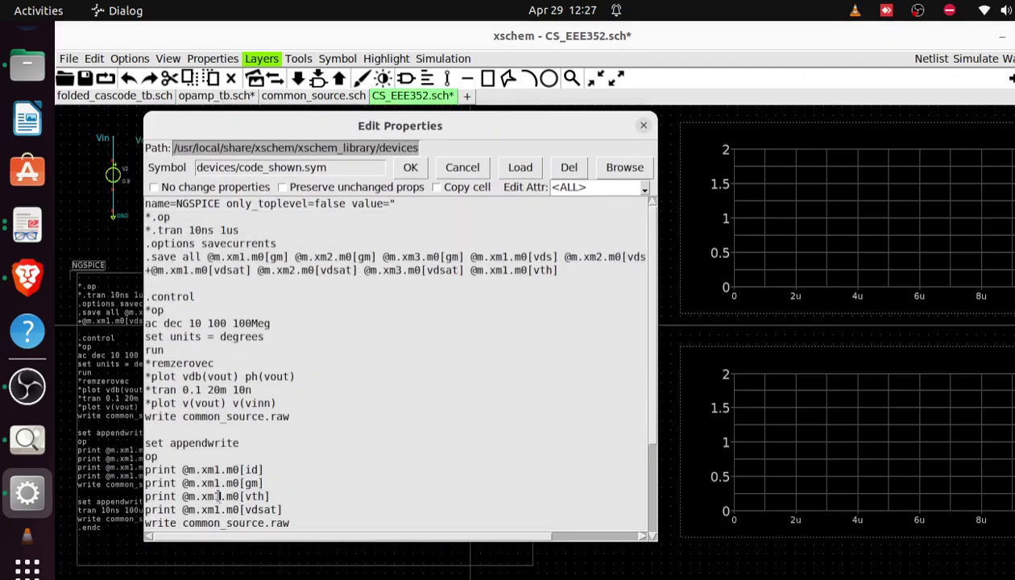
key(Down)
key(Down)
key(Down)
key(Down)
key(Down)
key(Down)
key(Down)
key(Down)
key(Down)
key(Down)
key(Down)
key(Down)
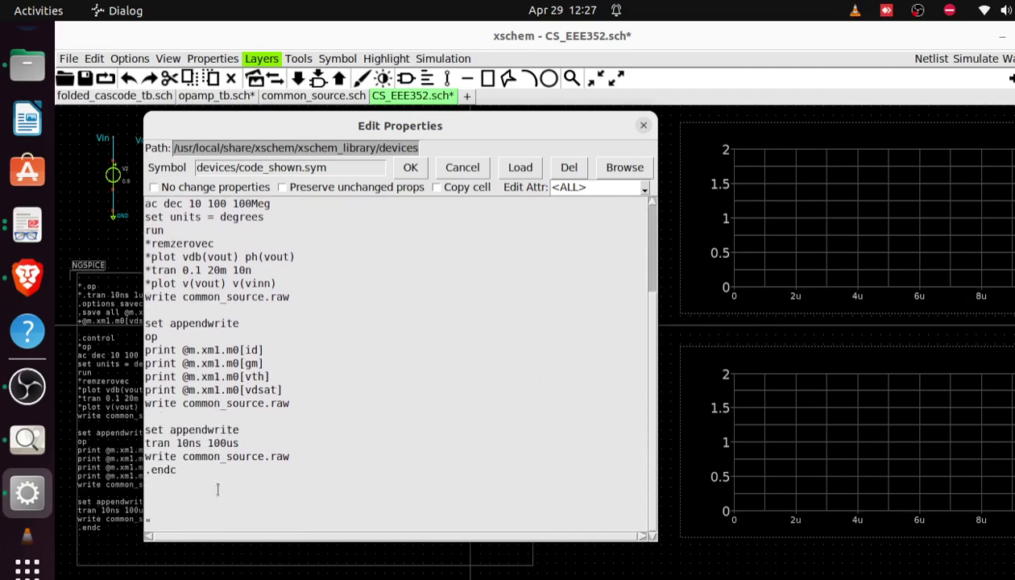
scroll(645, 311, up, 1)
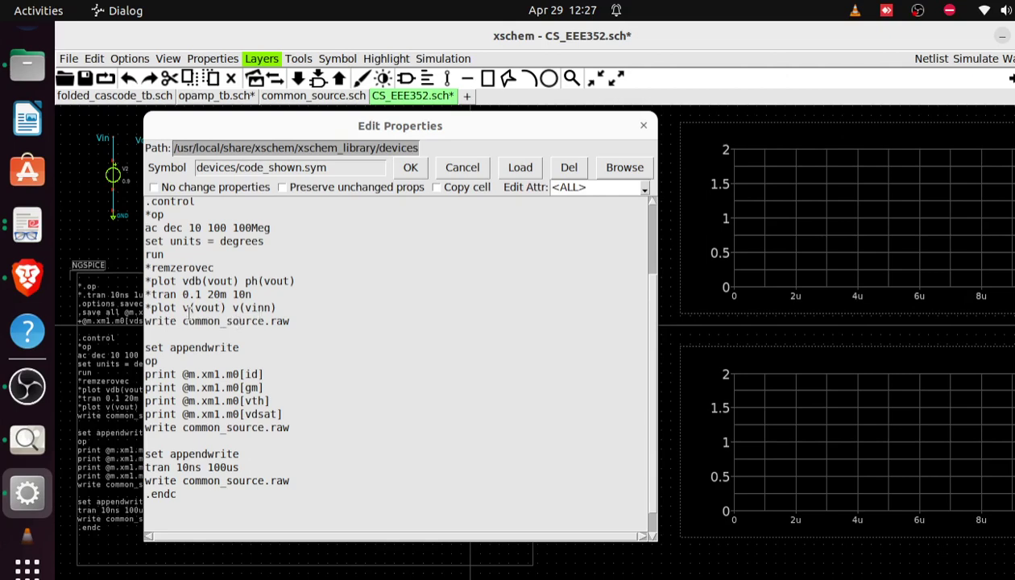
click(263, 321)
key(BackSpace)
key(BackSpace)
key(BackSpace)
key(BackSpace)
key(BackSpace)
key(BackSpace)
key(BackSpace)
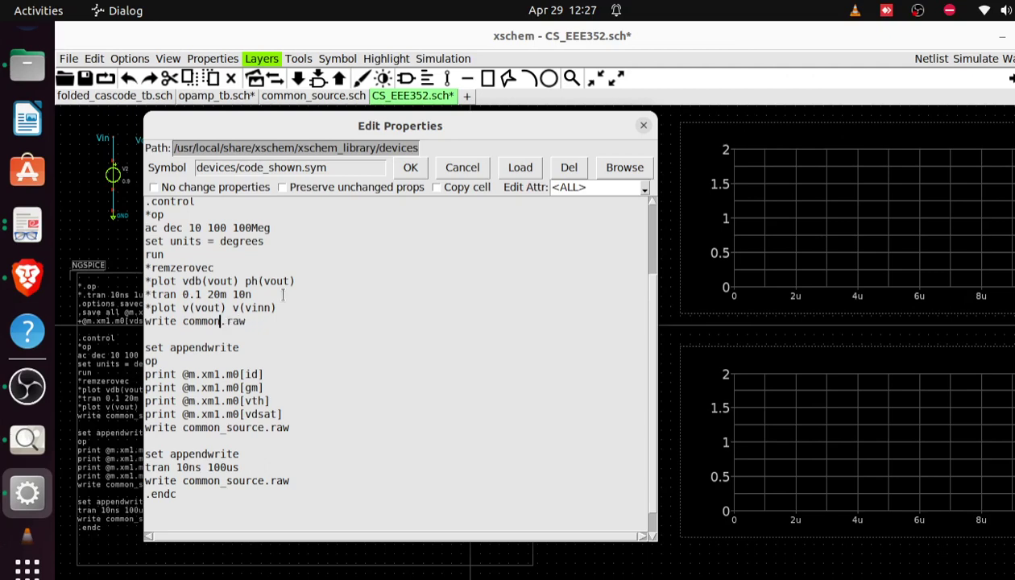
key(BackSpace)
key(BackSpace)
key(BackSpace)
key(BackSpace)
key(BackSpace)
key(BackSpace)
text(CS_EEE#%)
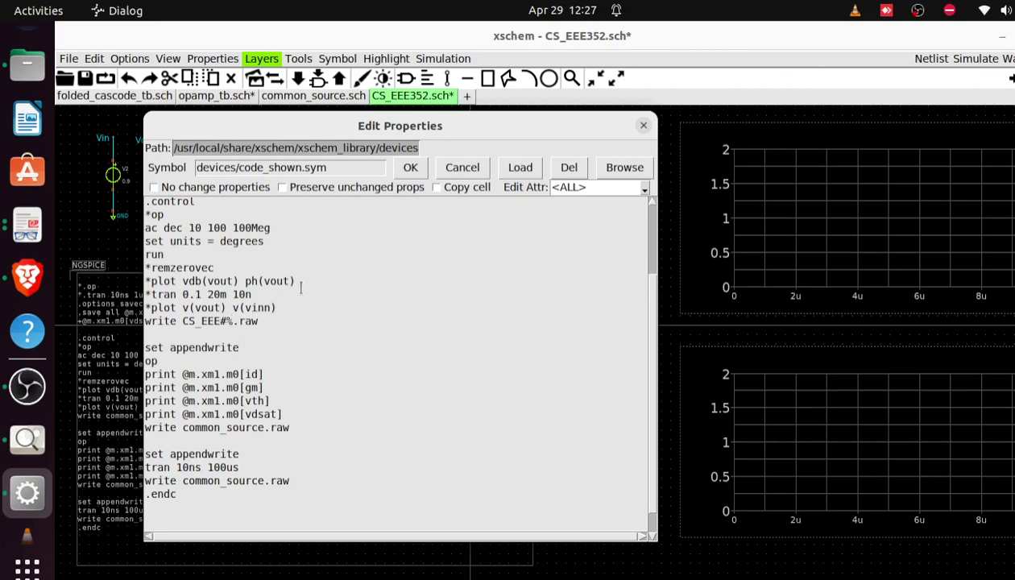
key(BackSpace)
key(BackSpace)
text(352)
click(266, 480)
key(BackSpace)
key(BackSpace)
key(BackSpace)
key(BackSpace)
key(BackSpace)
key(BackSpace)
key(BackSpace)
key(BackSpace)
key(BackSpace)
key(BackSpace)
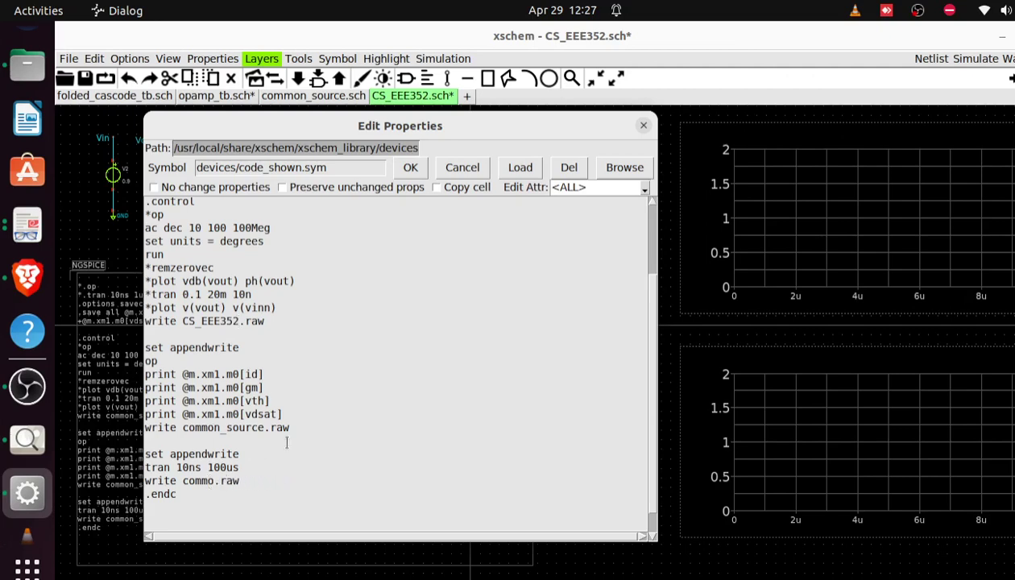
key(BackSpace)
key(BackSpace)
Copy the edited line "write CS_EEE352.raw" over the write commands that end the op and tran sections
drag(266, 321, 146, 320)
key(ctrl+c)
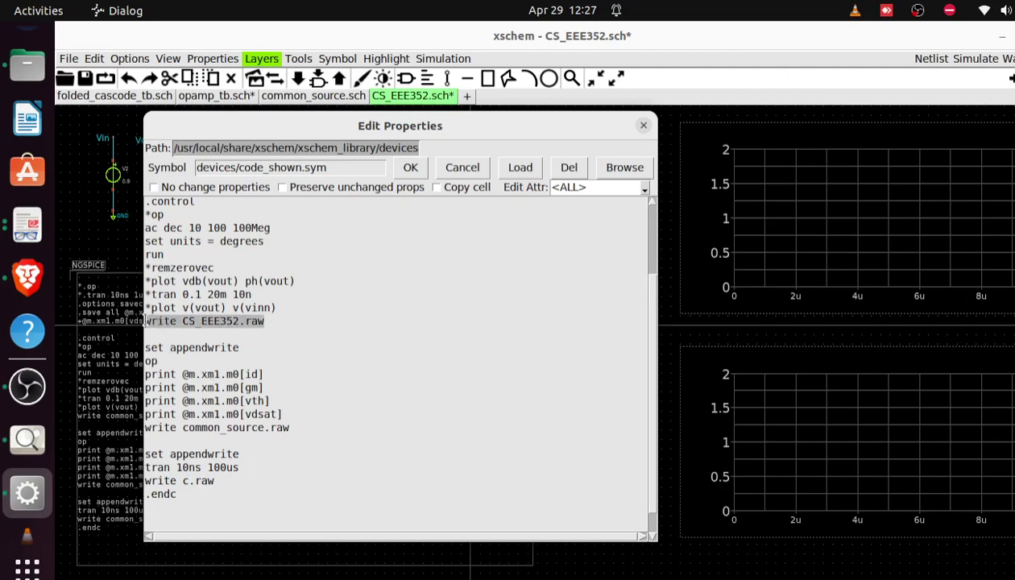
drag(298, 427, 146, 427)
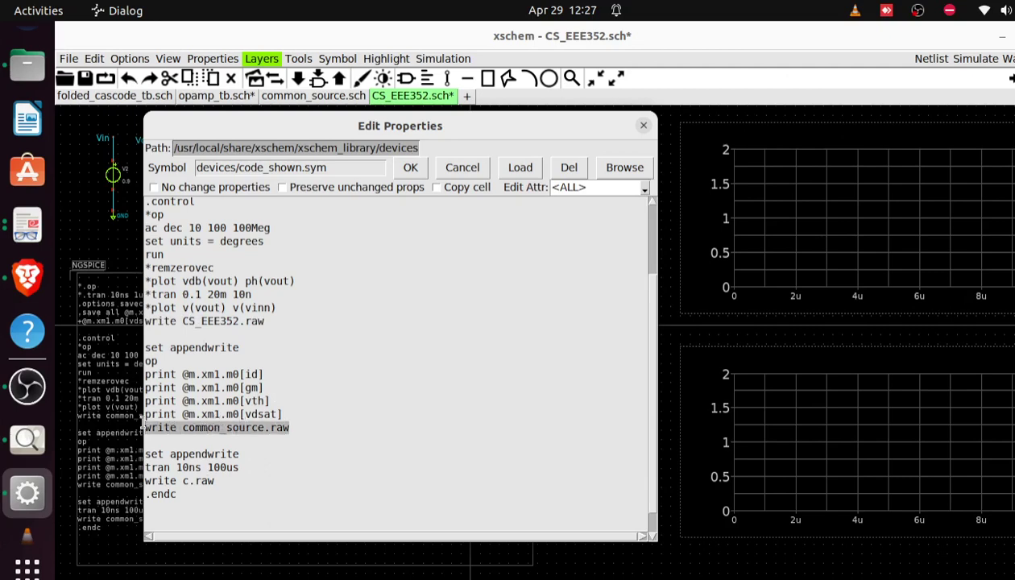
key(ctrl+v)
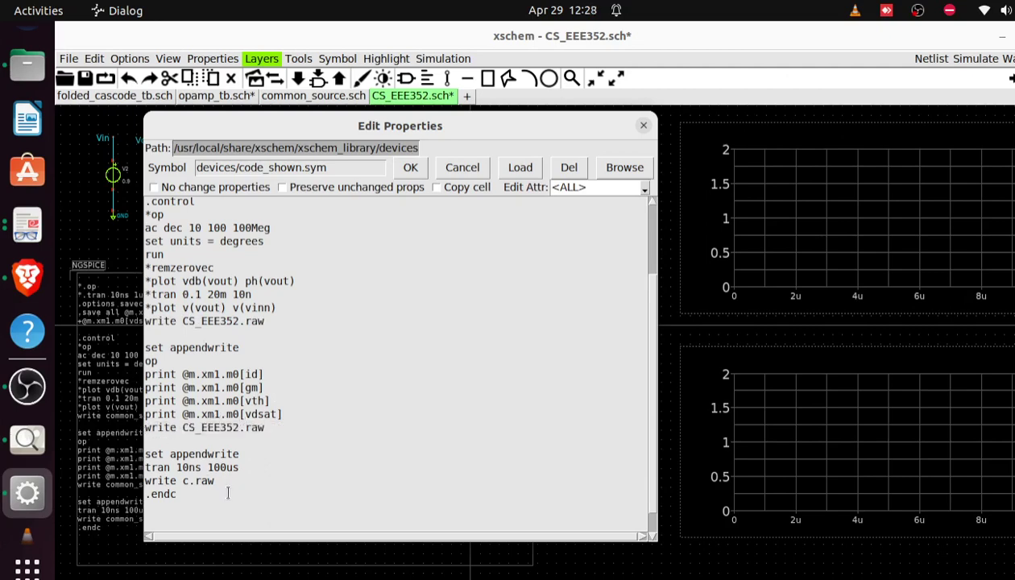
drag(229, 479, 136, 476)
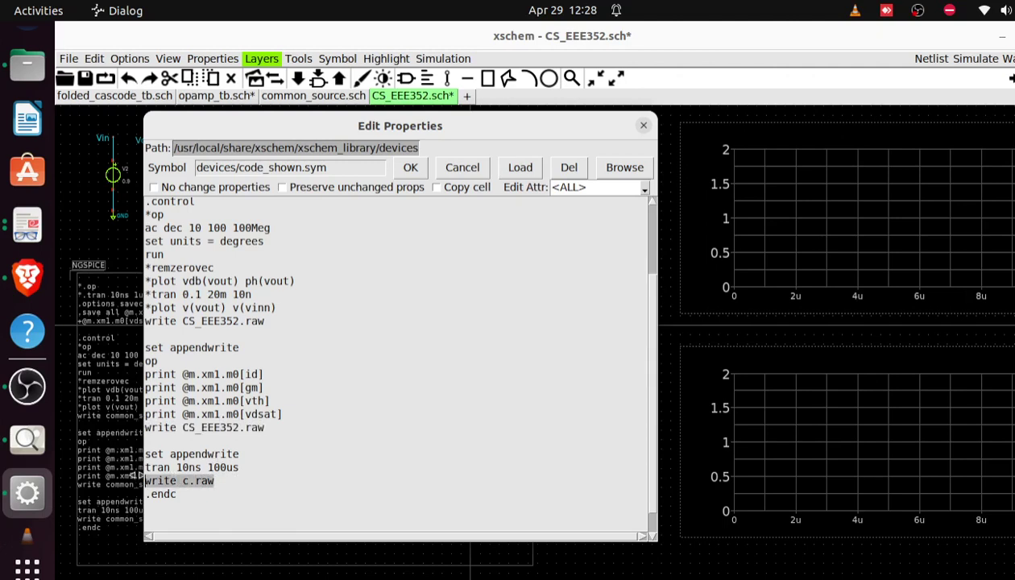
key(ctrl+v)
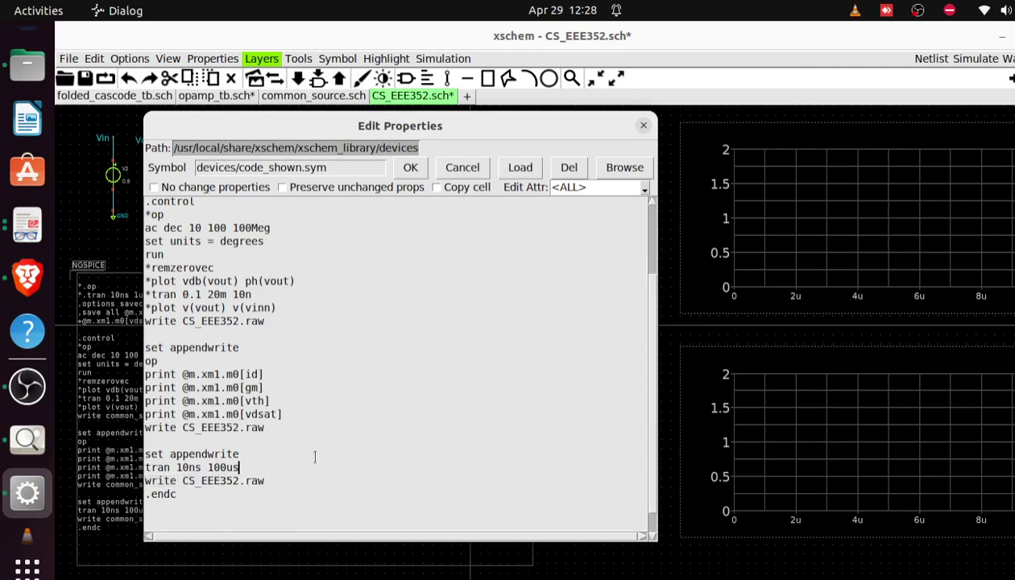
Review the edited simulation code, apply it to the NGSPICE block and save the schematic
scroll(650, 256, up, 3)
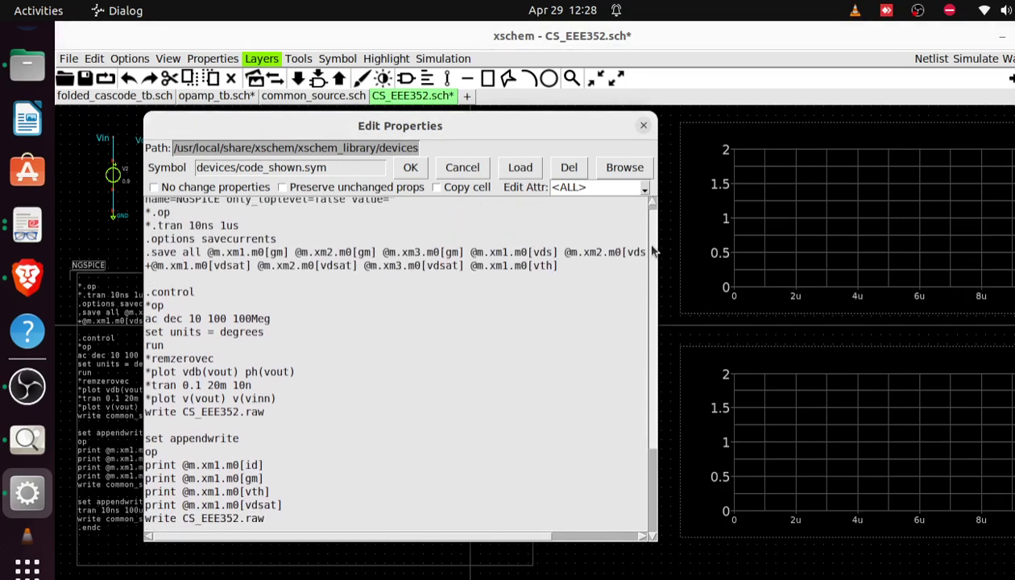
scroll(650, 266, down, 1)
scroll(645, 315, down, 3)
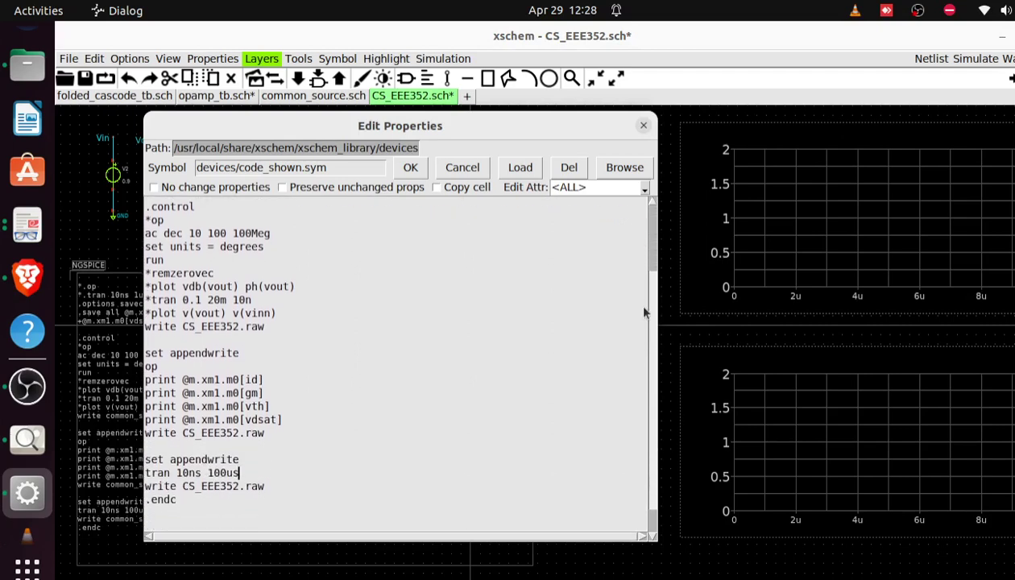
scroll(634, 346, up, 1)
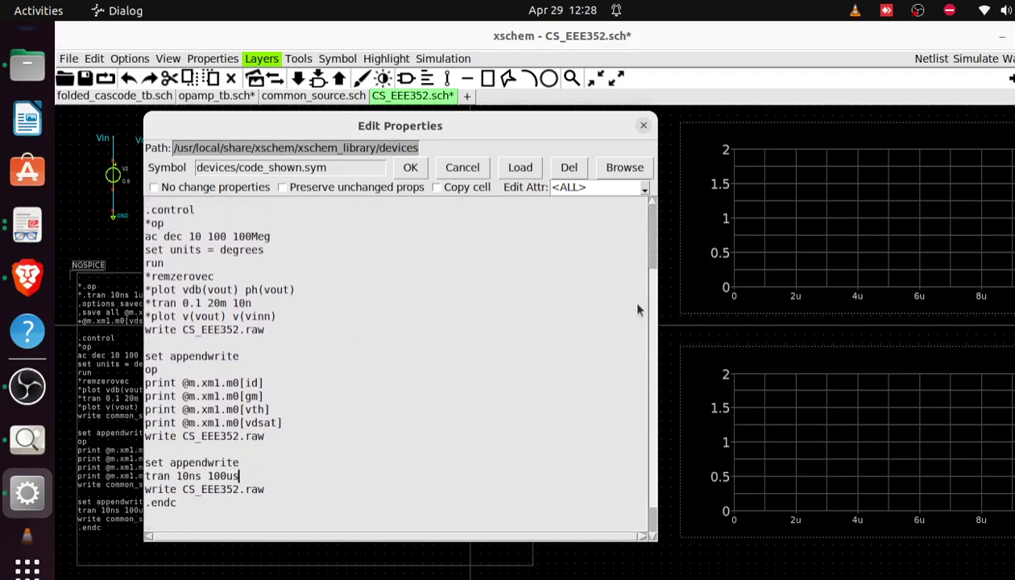
scroll(630, 333, down, 1)
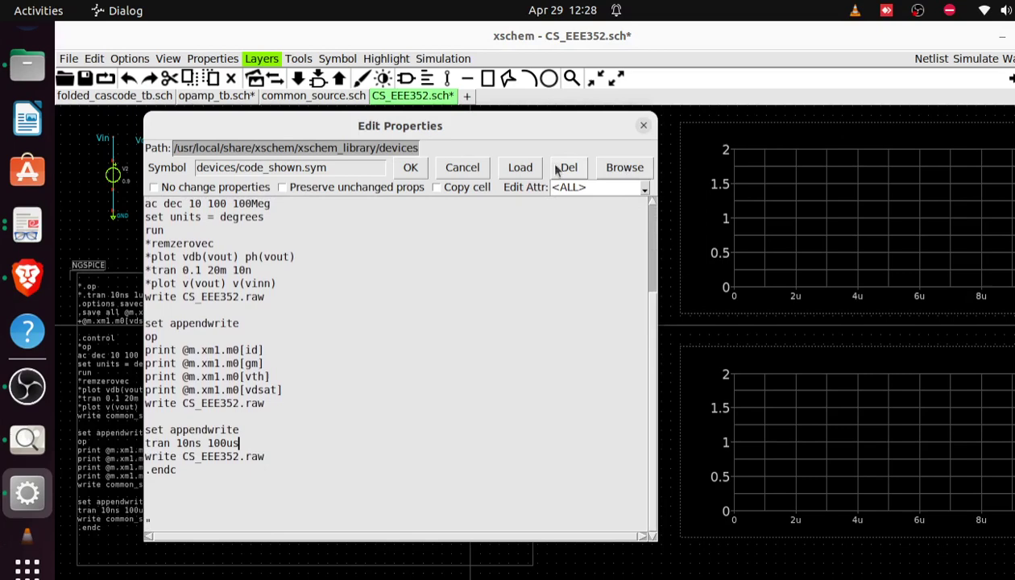
click(410, 167)
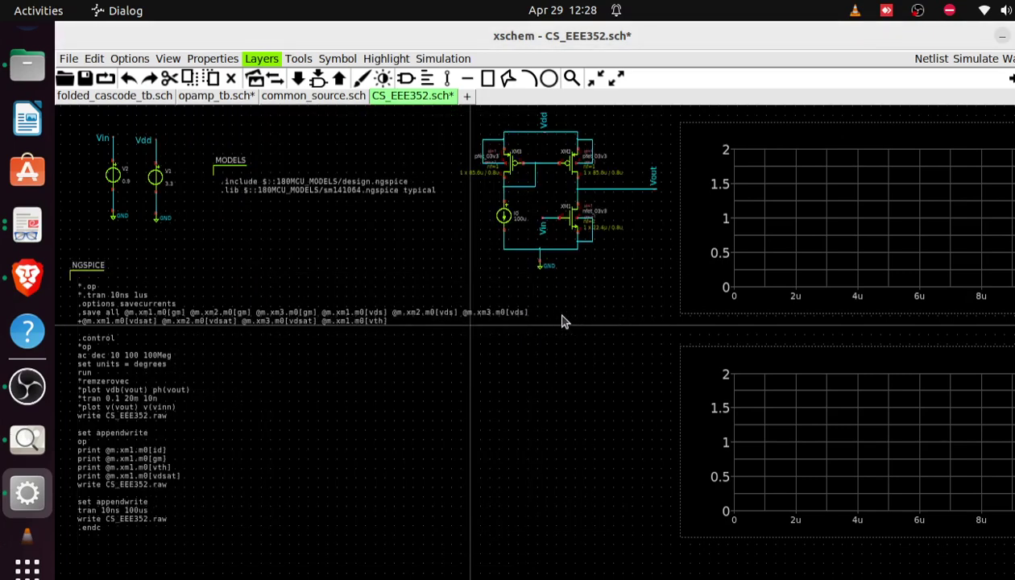
key(ctrl+s)
click(537, 344)
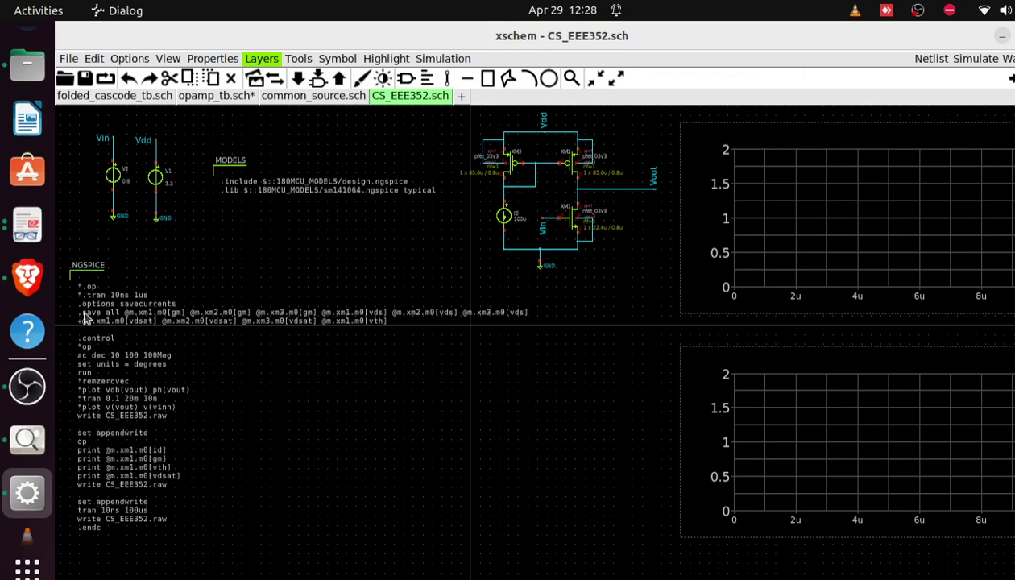
click(27, 387)
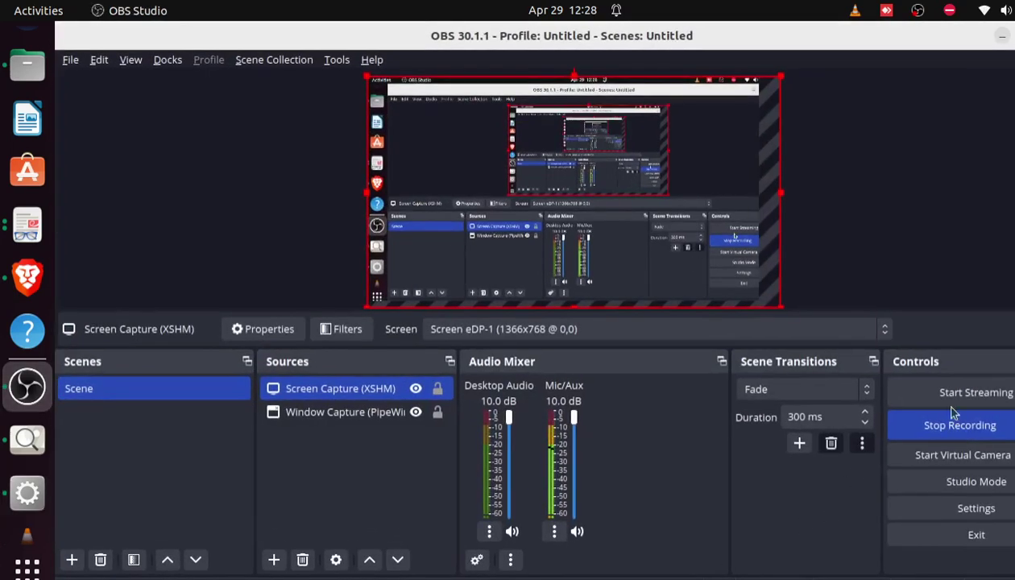
click(1001, 36)
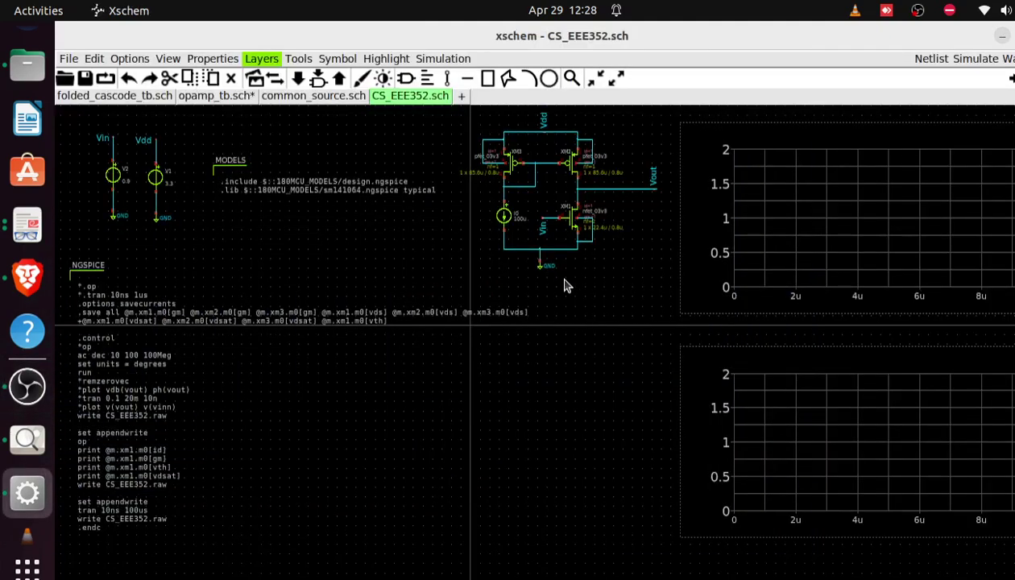
click(24, 386)
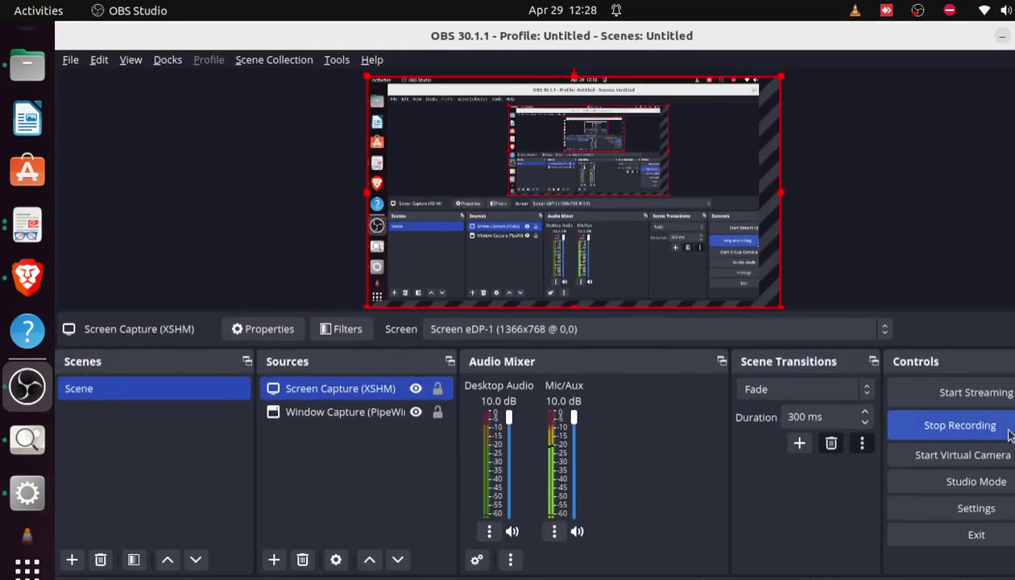
click(960, 428)
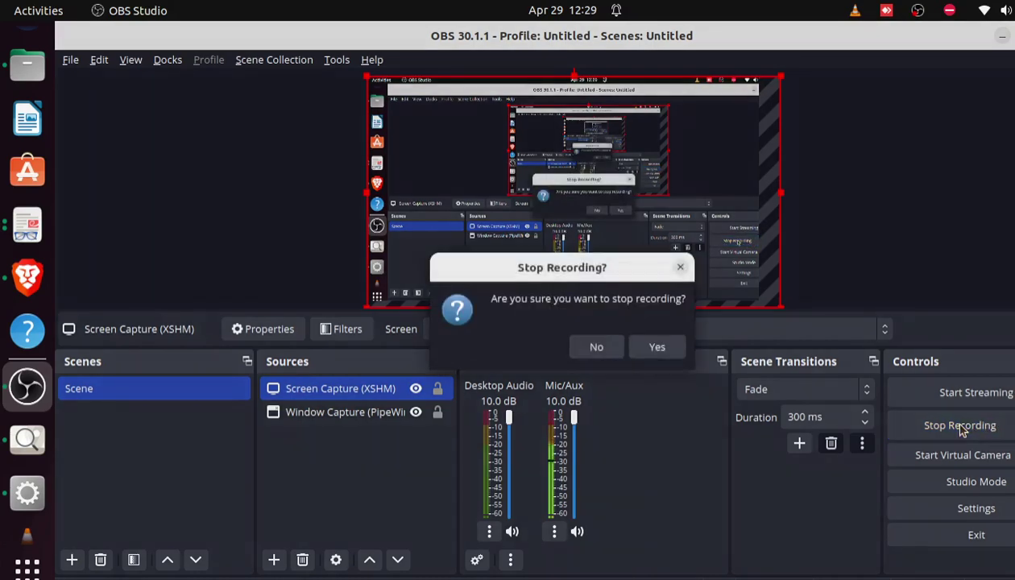